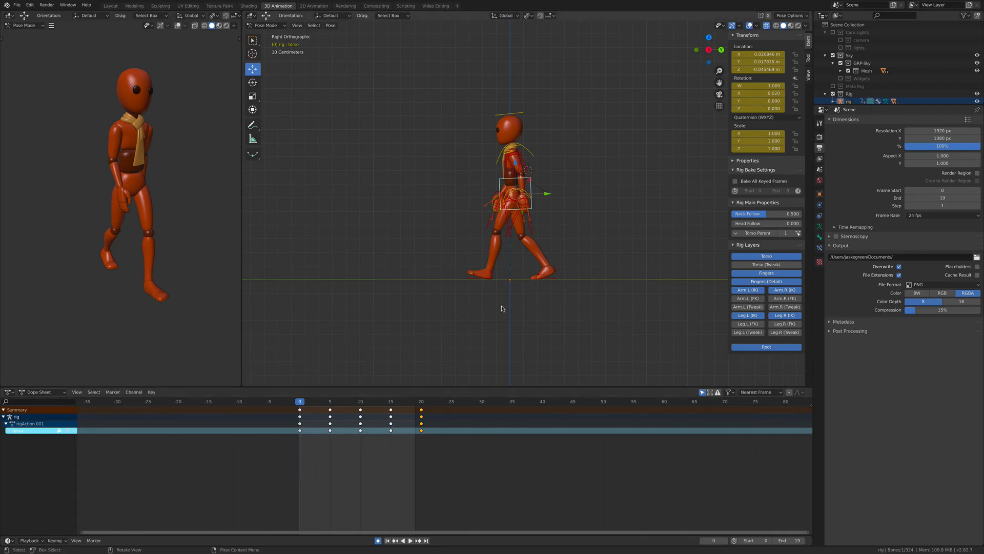
Step: Select all of the rig's bones in pose mode and look over their keyframe channels
{"action": "key", "text": "a"}
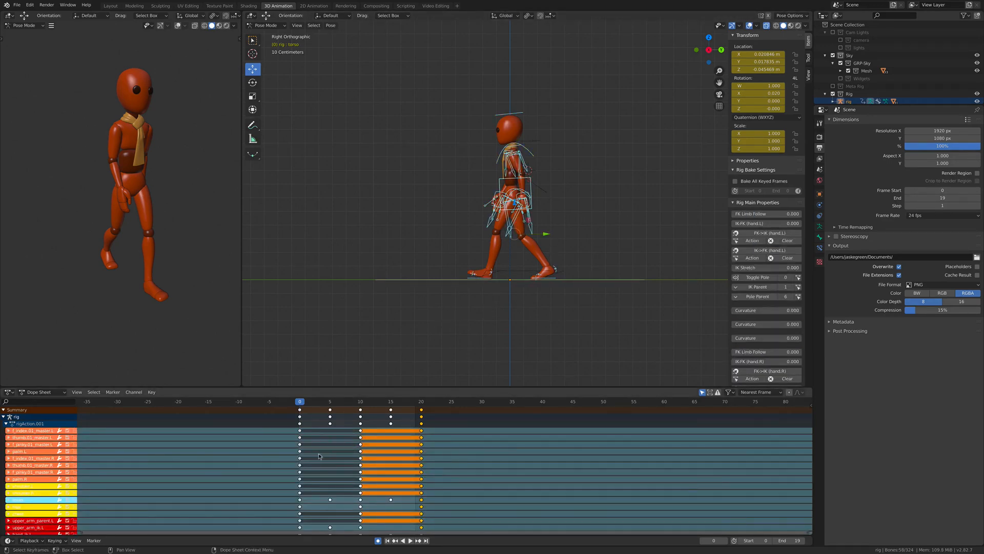
{"action": "scroll", "coordinate": [383, 470], "scroll_direction": "down", "scroll_amount": 6}
{"action": "scroll", "coordinate": [383, 469], "scroll_direction": "up", "scroll_amount": 8}
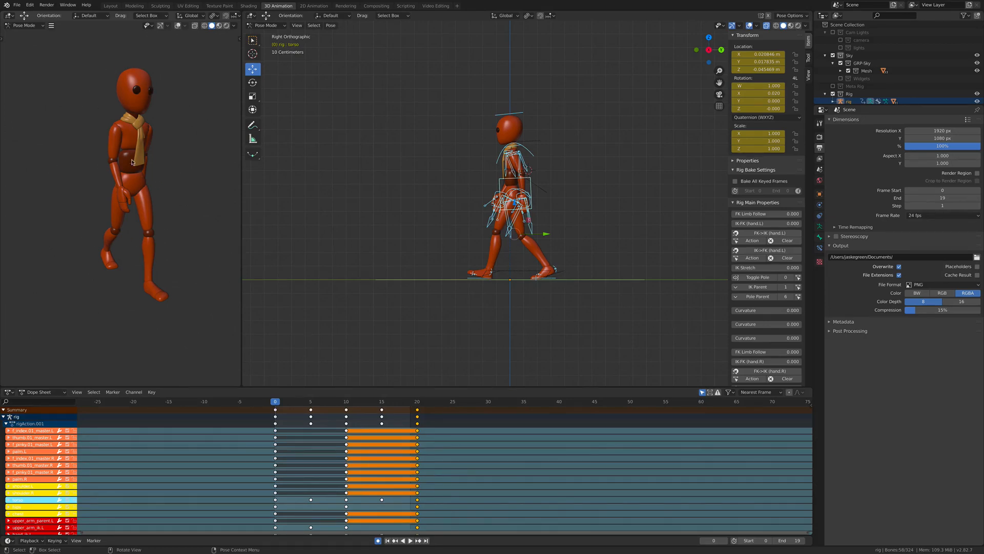
Step: Switch the perspective character viewport to the Nonlinear Animation editor and fit the rig's action in view
{"action": "left_click", "coordinate": [9, 16]}
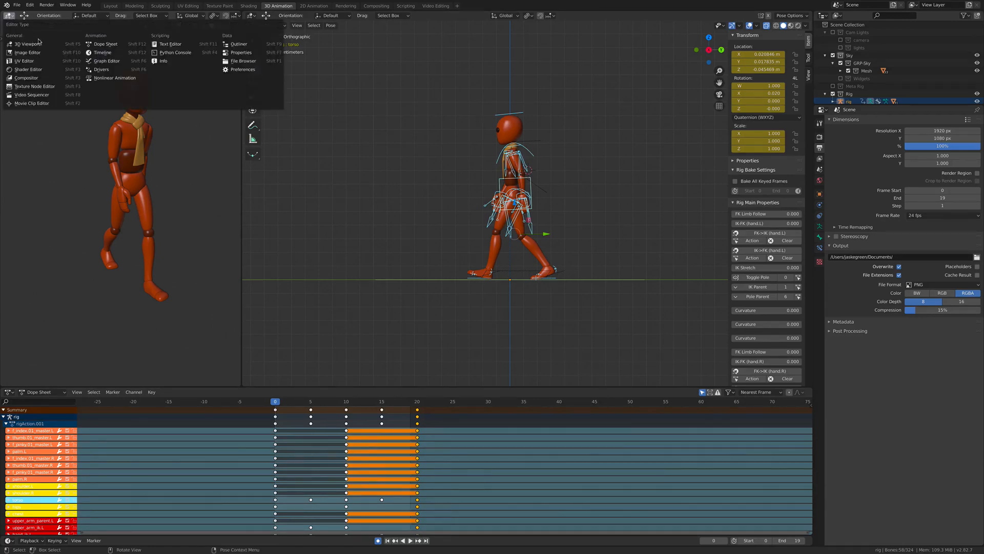
{"action": "left_click", "coordinate": [122, 80]}
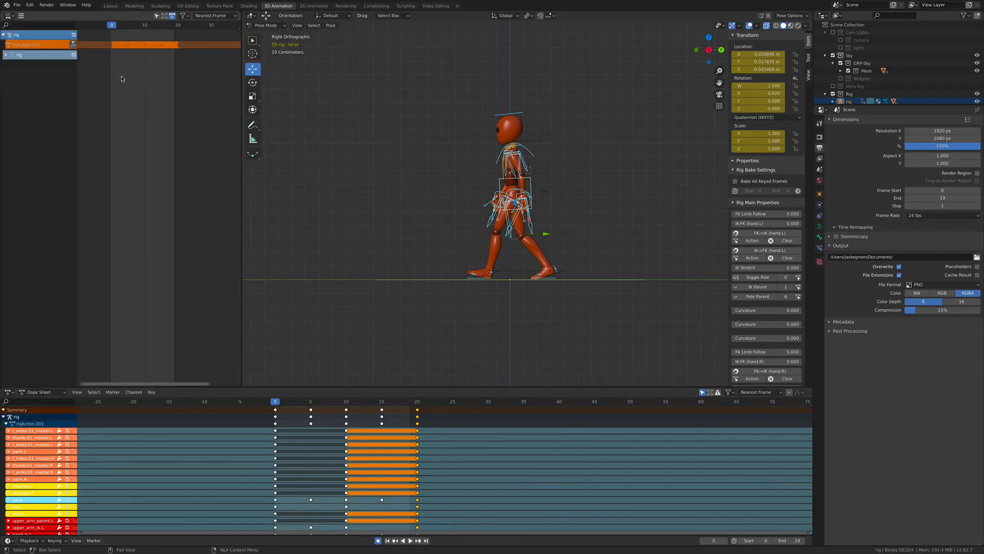
{"action": "key", "text": "Home"}
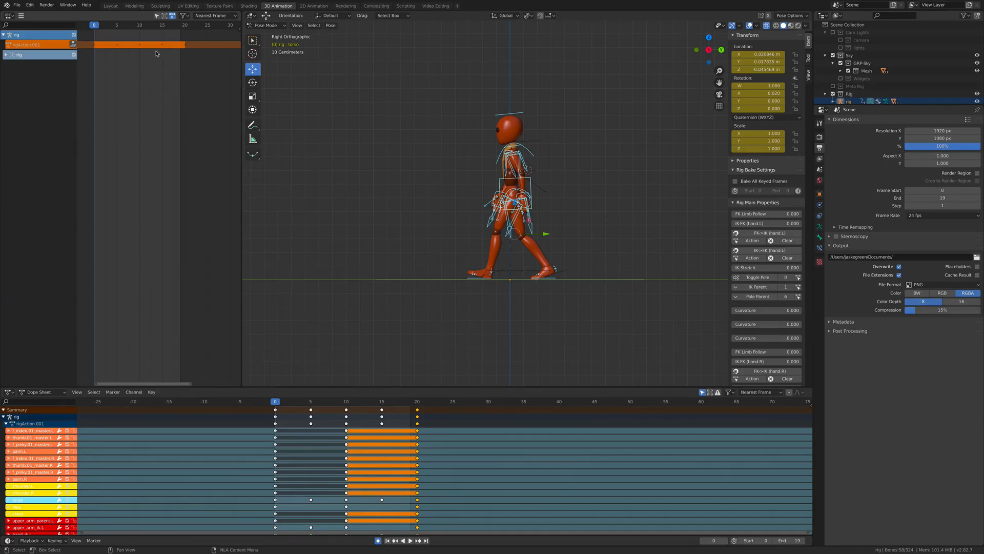
Step: Push rigAction.001 down into an NLA strip, then enter and leave tweak mode on that strip
{"action": "left_click", "coordinate": [73, 44]}
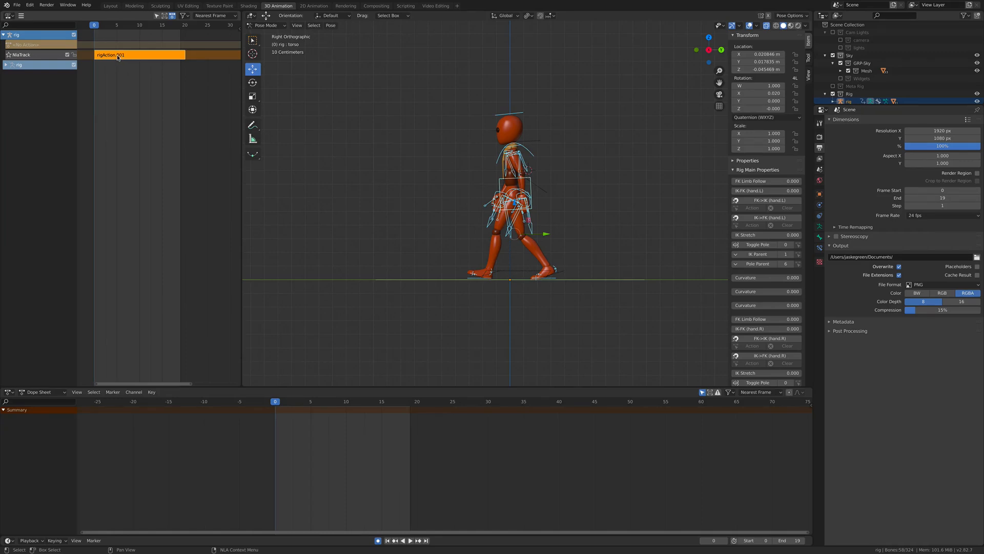
{"action": "key", "text": "Tab"}
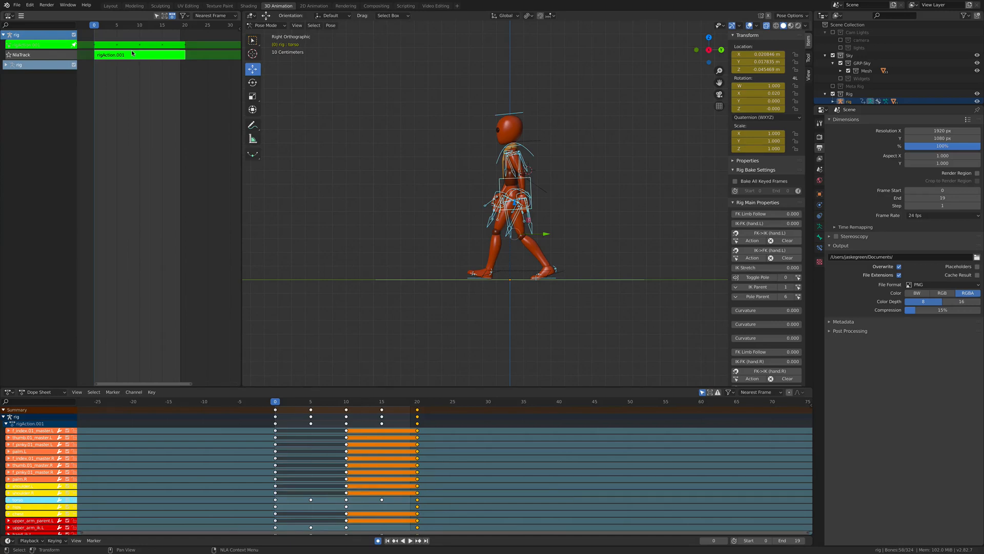
{"action": "key", "text": "Tab"}
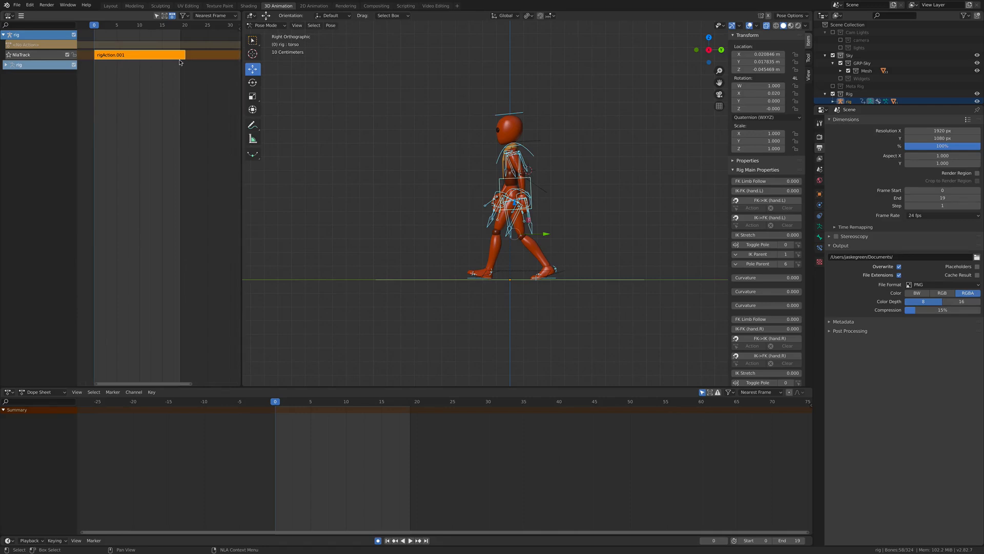
Step: Show the strip properties in a widened NLA editor and rename the track to Walk
{"action": "key", "text": "n"}
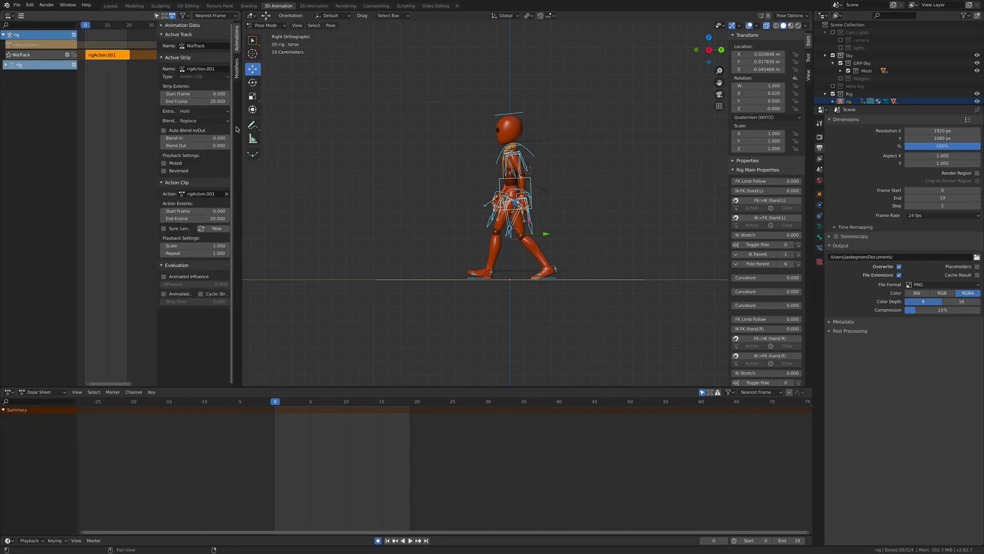
{"action": "left_click_drag", "start_coordinate": [236, 128], "coordinate": [485, 131]}
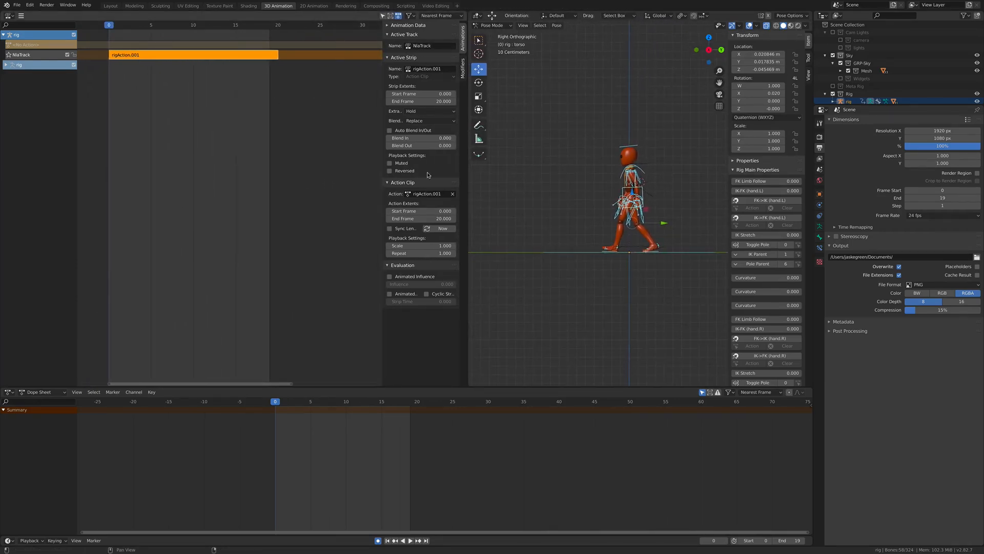
{"action": "left_click", "coordinate": [419, 46]}
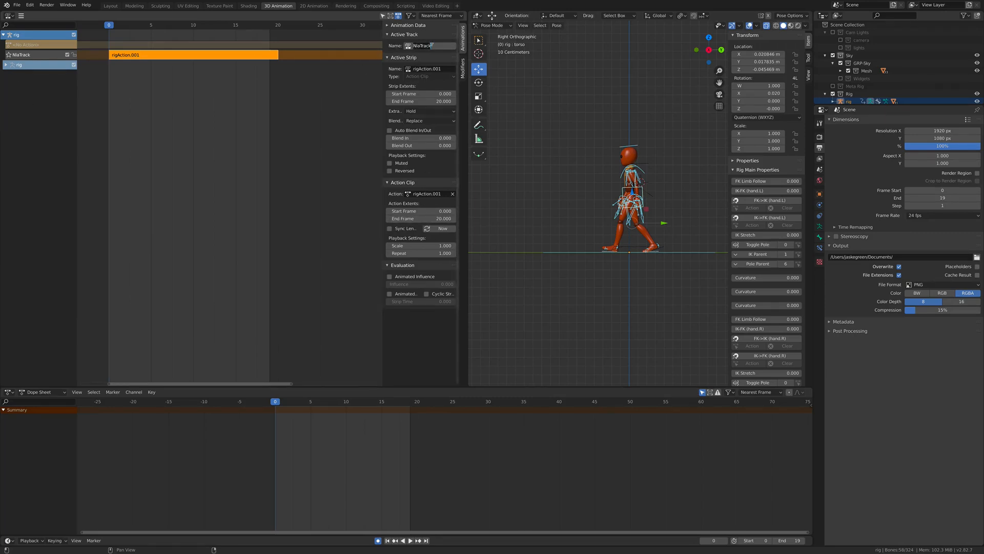
{"action": "type", "text": "Walk"}
{"action": "key", "text": "Return"}
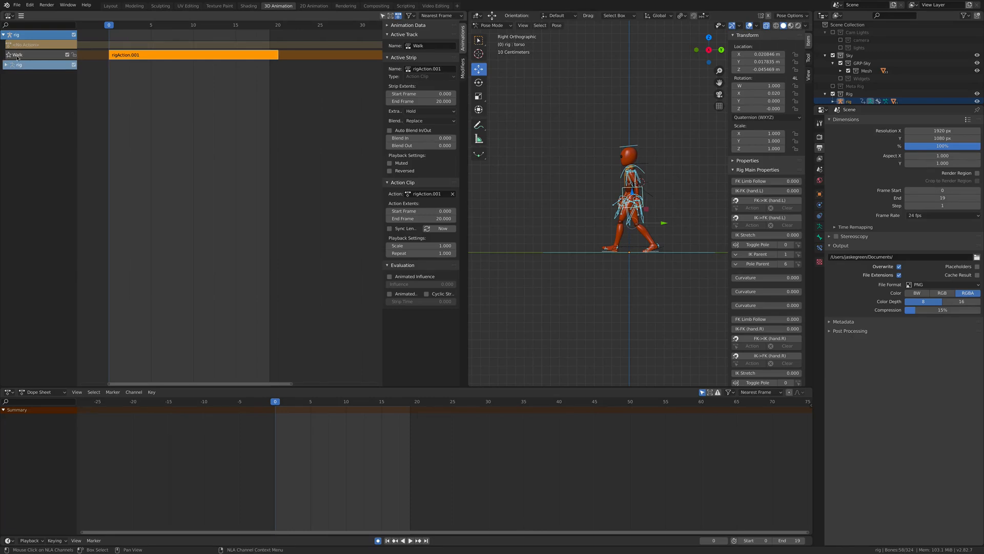
Step: Rename the active strip to Walk
{"action": "left_click", "coordinate": [439, 70]}
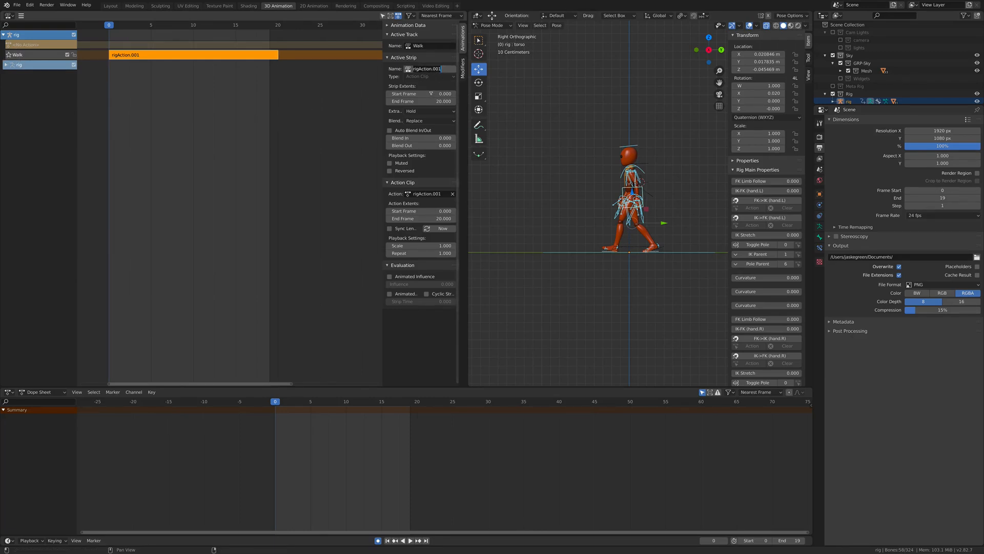
{"action": "type", "text": "Walk"}
{"action": "key", "text": "Return"}
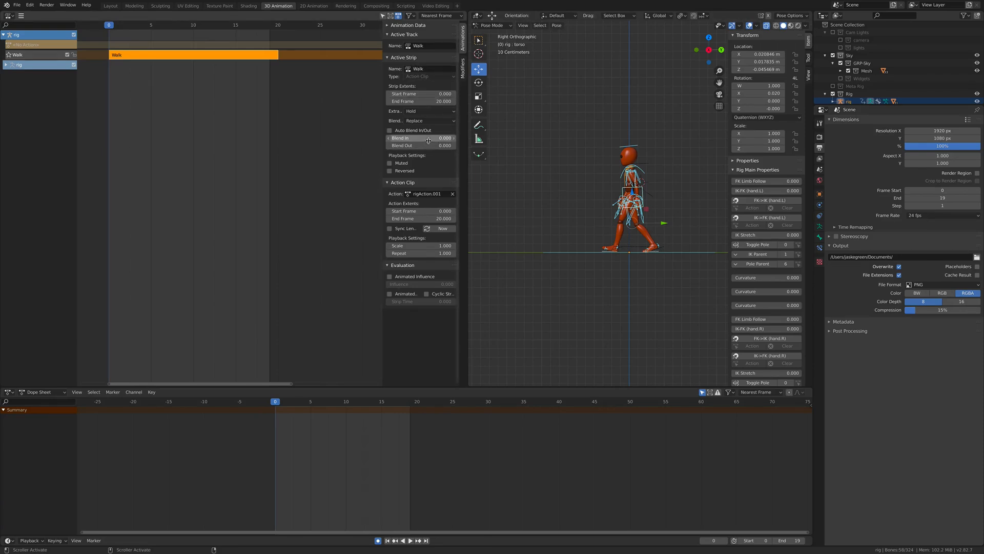
Step: Try to assign the existing Walk action to the strip's action clip
{"action": "left_click", "coordinate": [419, 194]}
{"action": "key", "text": "Down"}
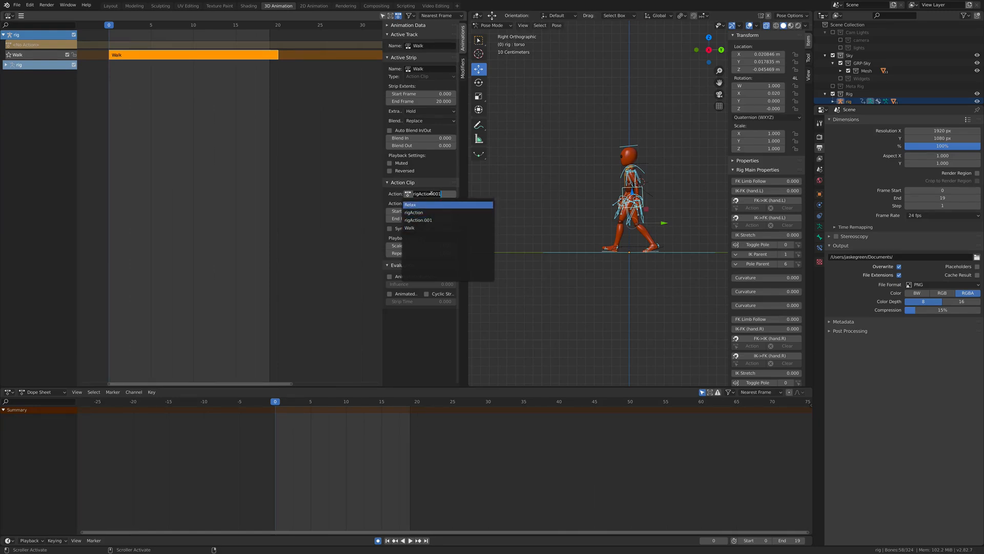
{"action": "type", "text": "W"}
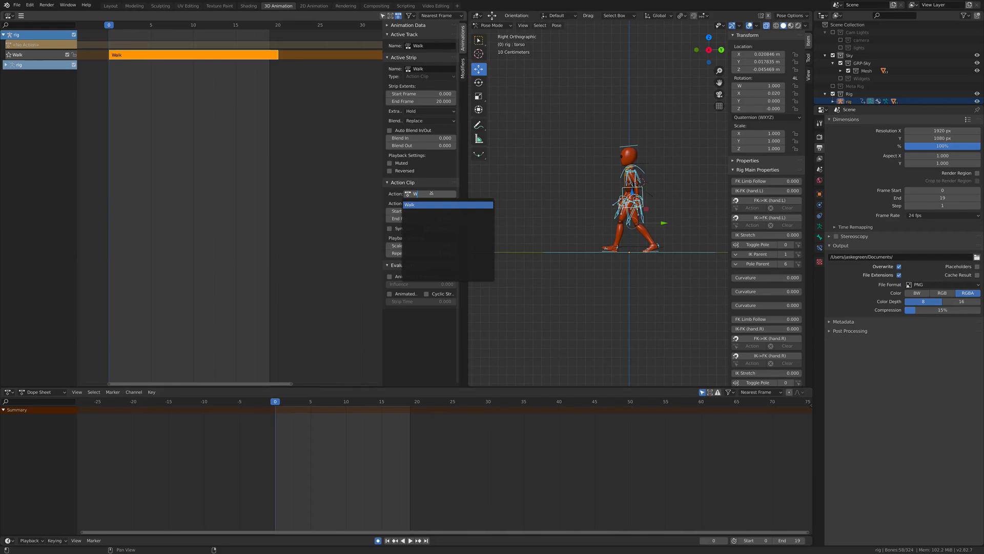
{"action": "left_click", "coordinate": [410, 205]}
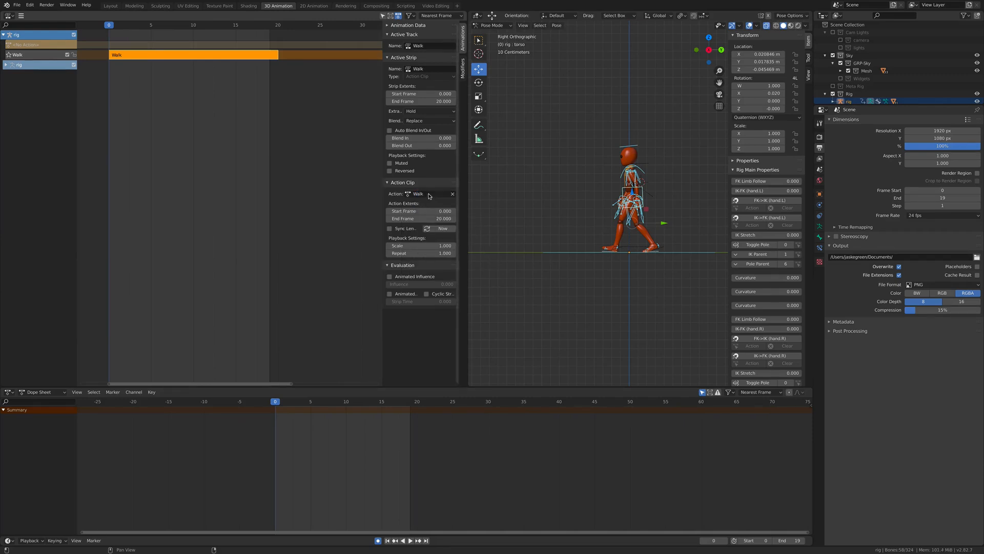
{"action": "left_click", "coordinate": [429, 194]}
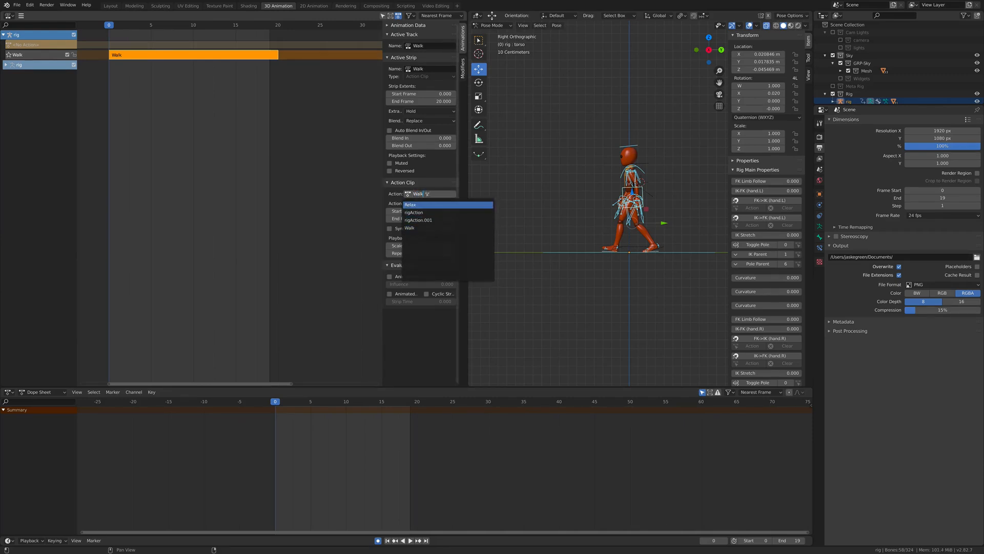
{"action": "left_click", "coordinate": [362, 195]}
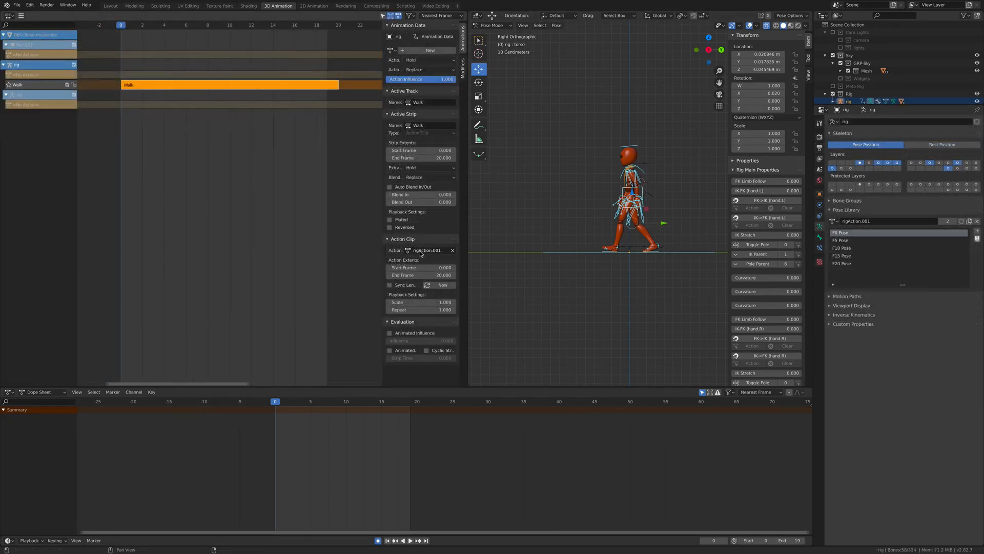
Step: Unlink rigAction.001 from the armature's pose library, compare the available actions, and link rigAction.001 again
{"action": "left_click", "coordinate": [420, 250]}
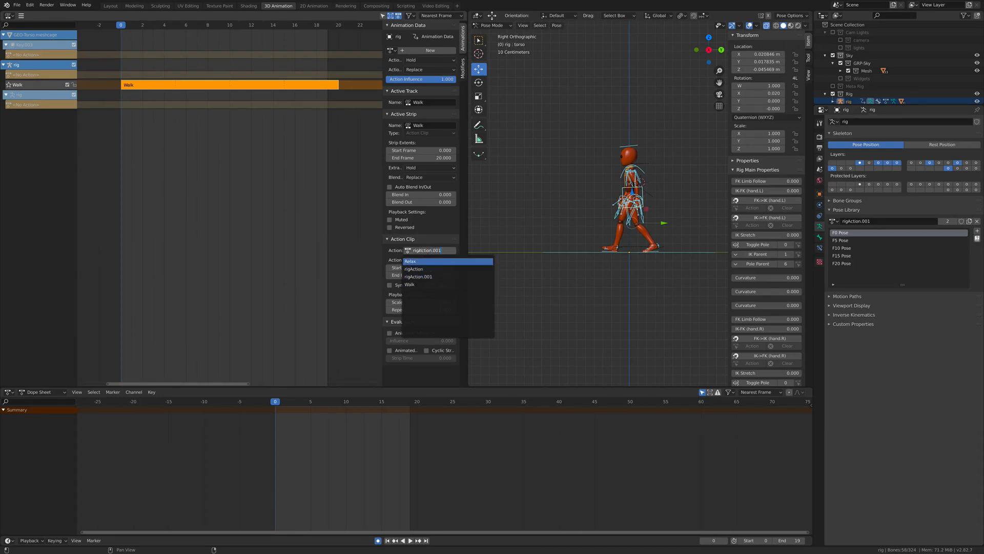
{"action": "left_click", "coordinate": [347, 245]}
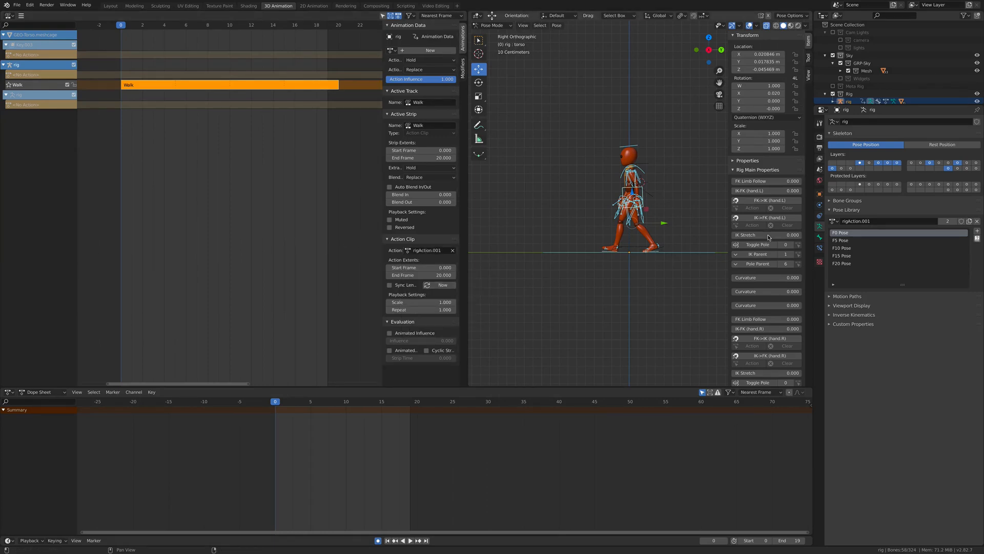
{"action": "left_click", "coordinate": [834, 221]}
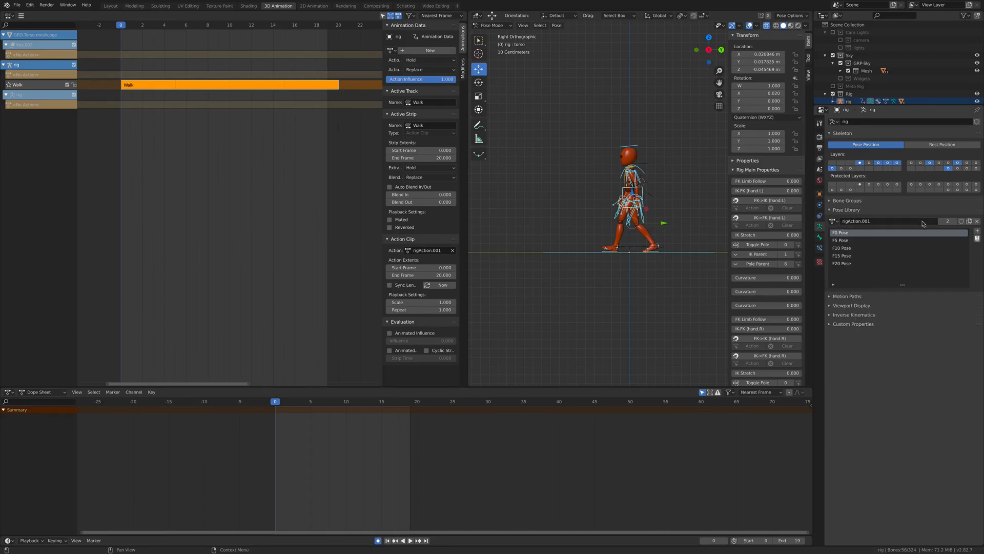
{"action": "left_click", "coordinate": [975, 221]}
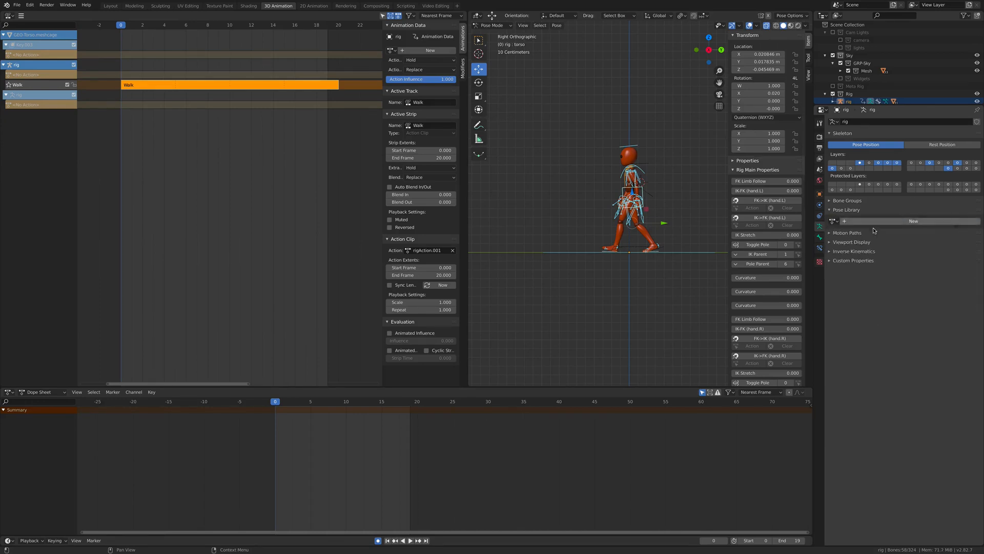
{"action": "left_click", "coordinate": [834, 222]}
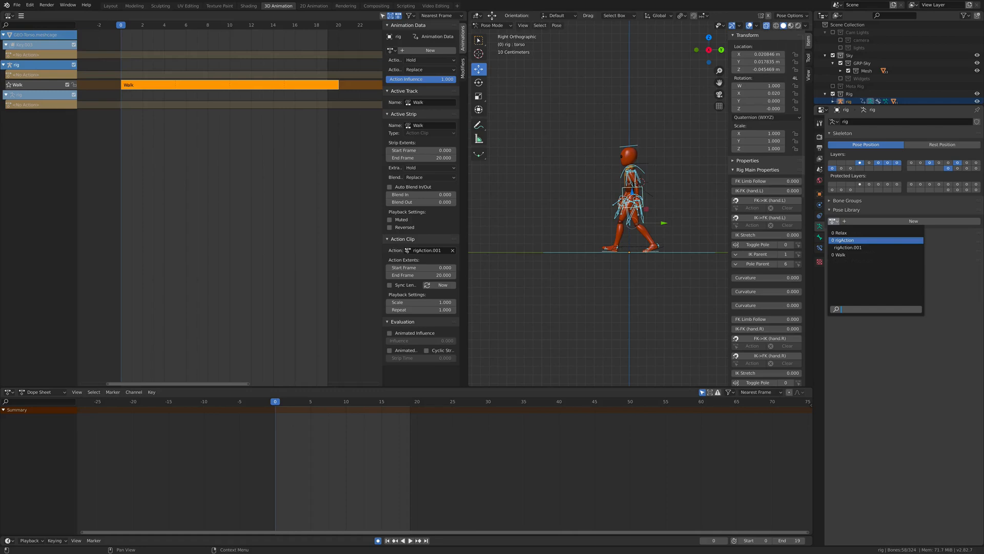
{"action": "left_click", "coordinate": [407, 250]}
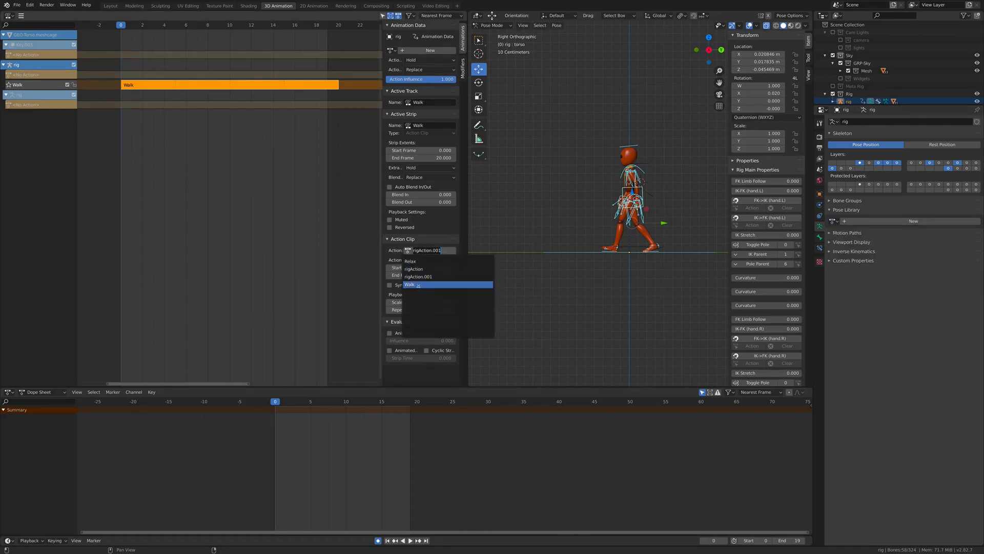
{"action": "left_click", "coordinate": [834, 221]}
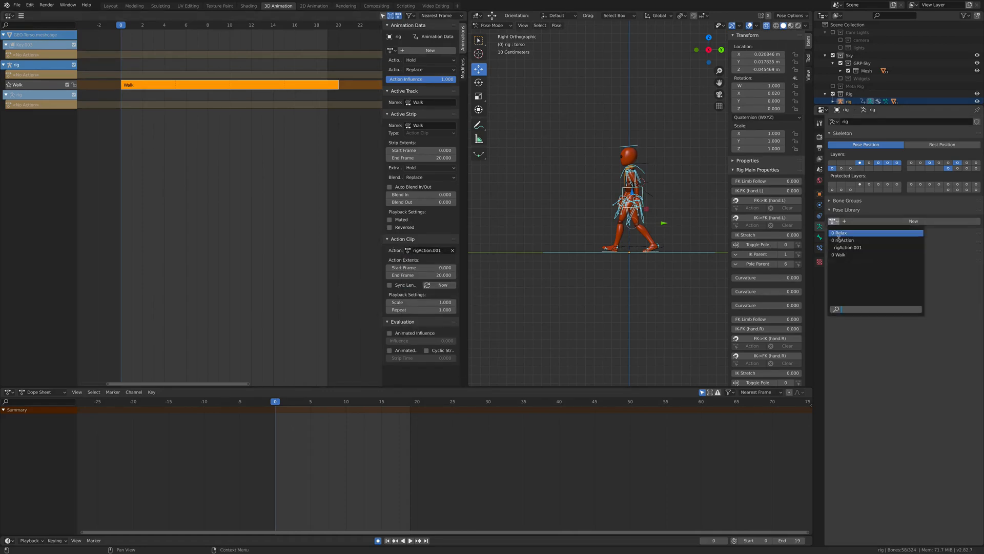
{"action": "left_click", "coordinate": [855, 248]}
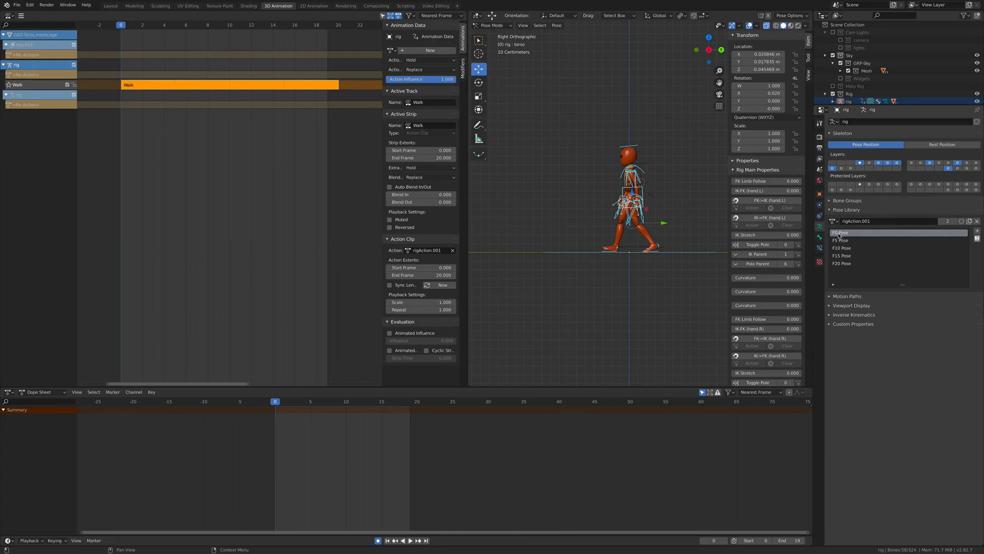
Step: Rename the pose library's rigAction.001 to Walk Action and choose it from the list of actions
{"action": "left_click", "coordinate": [858, 221]}
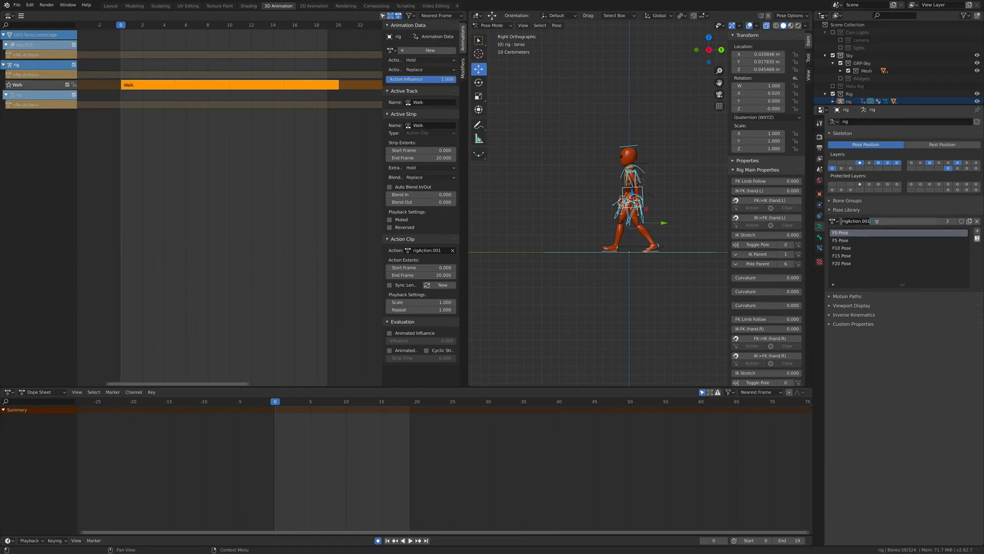
{"action": "type", "text": "Walk Action"}
{"action": "key", "text": "Return"}
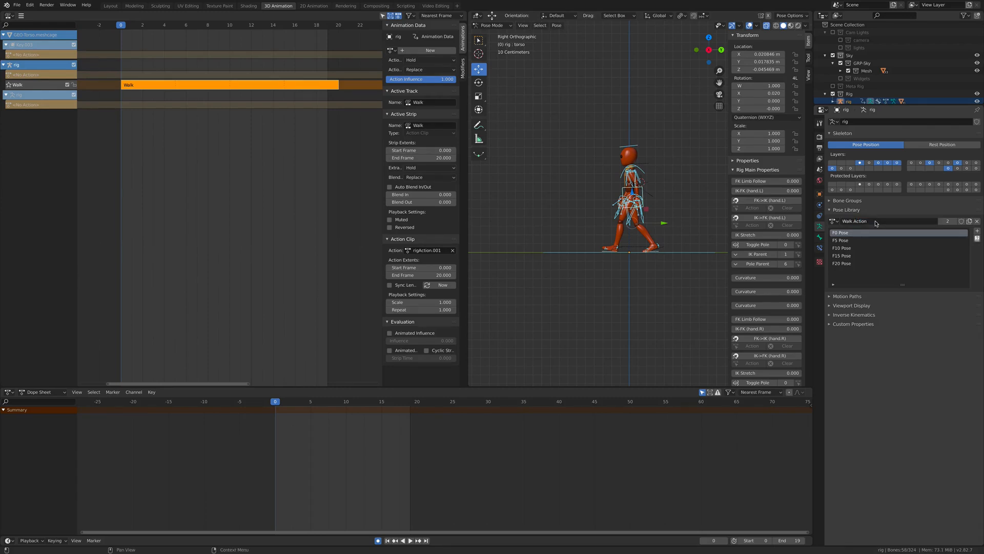
{"action": "left_click", "coordinate": [834, 221]}
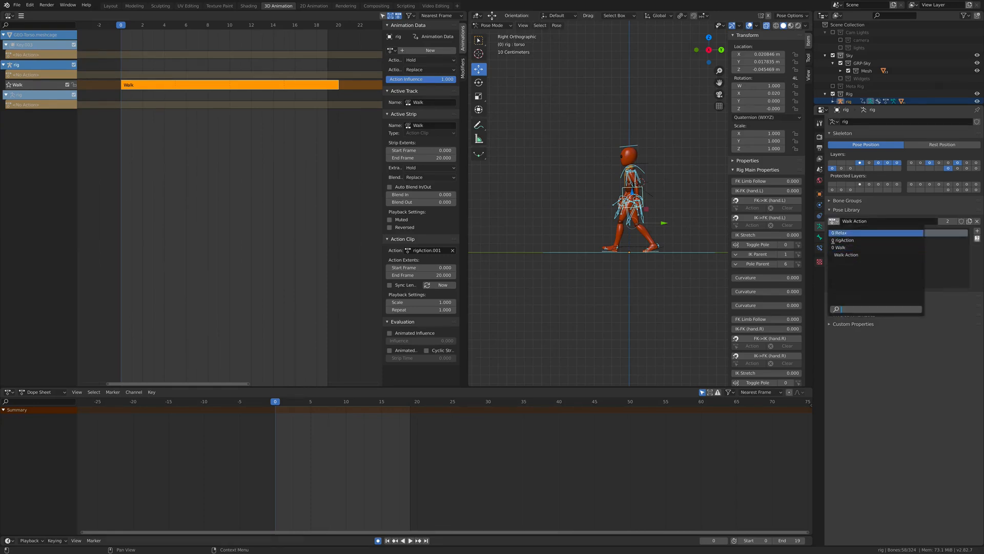
{"action": "left_click", "coordinate": [871, 255]}
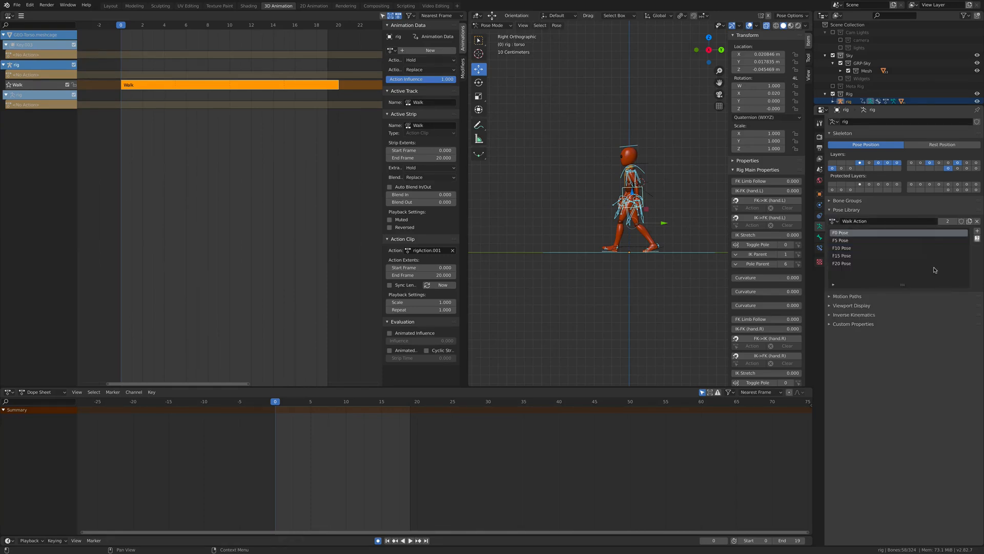
Step: Rename the first four library poses L Forward, R Pass, R Forward and L Pass
{"action": "left_click", "coordinate": [840, 231]}
{"action": "type", "text": "L Forward"}
{"action": "key", "text": "Tab"}
{"action": "type", "text": "R Pass"}
{"action": "key", "text": "Tab"}
{"action": "type", "text": "R Forward"}
{"action": "key", "text": "Tab"}
{"action": "type", "text": "L Pass"}
{"action": "key", "text": "Tab"}
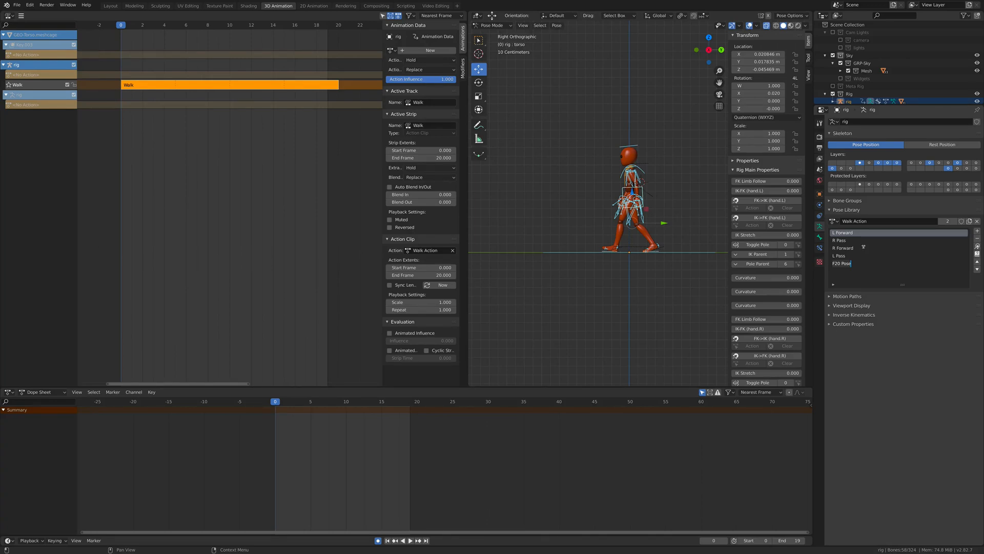
Step: Delete F20 Pose from the pose library and go through the first three remaining poses
{"action": "left_click", "coordinate": [894, 265]}
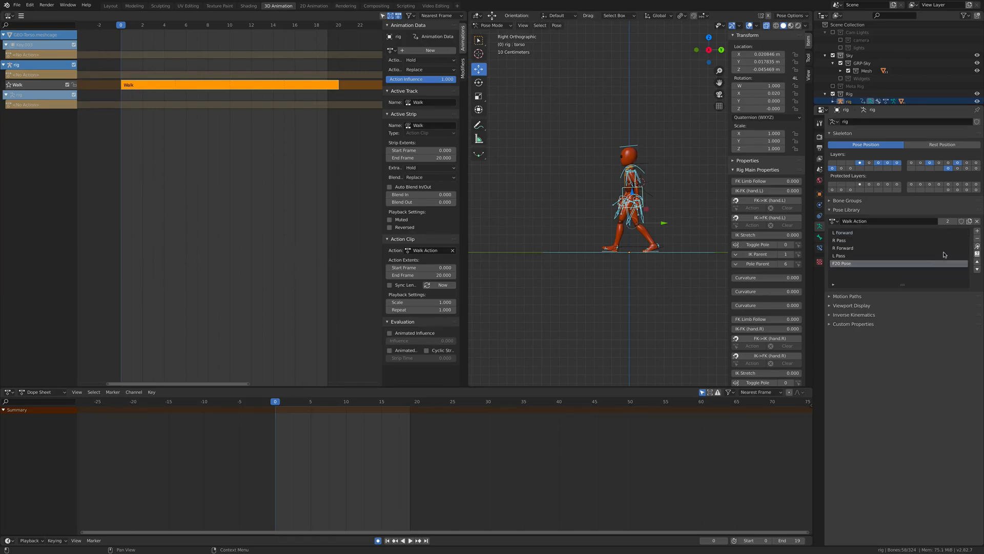
{"action": "left_click", "coordinate": [977, 238]}
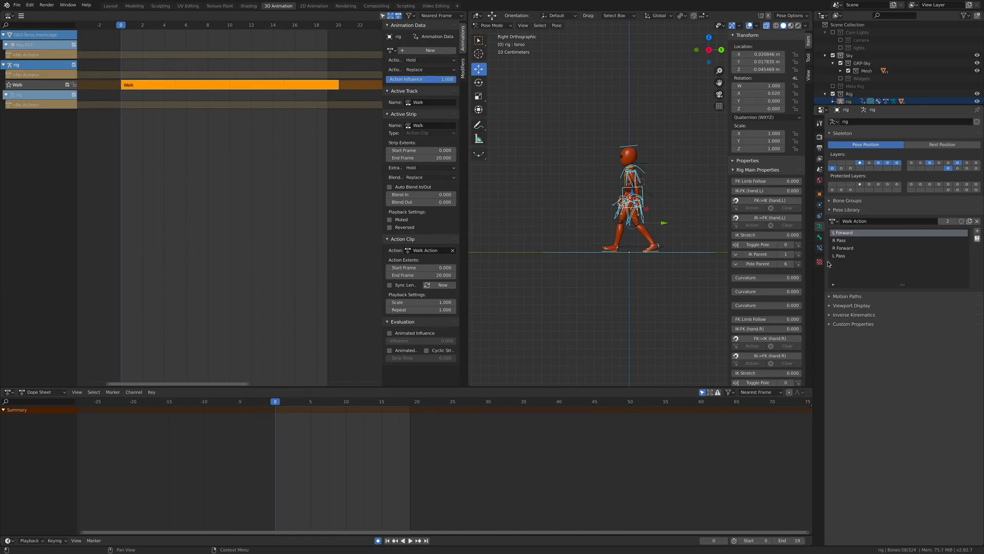
{"action": "left_click", "coordinate": [843, 235]}
{"action": "left_click", "coordinate": [843, 242]}
{"action": "left_click", "coordinate": [843, 248]}
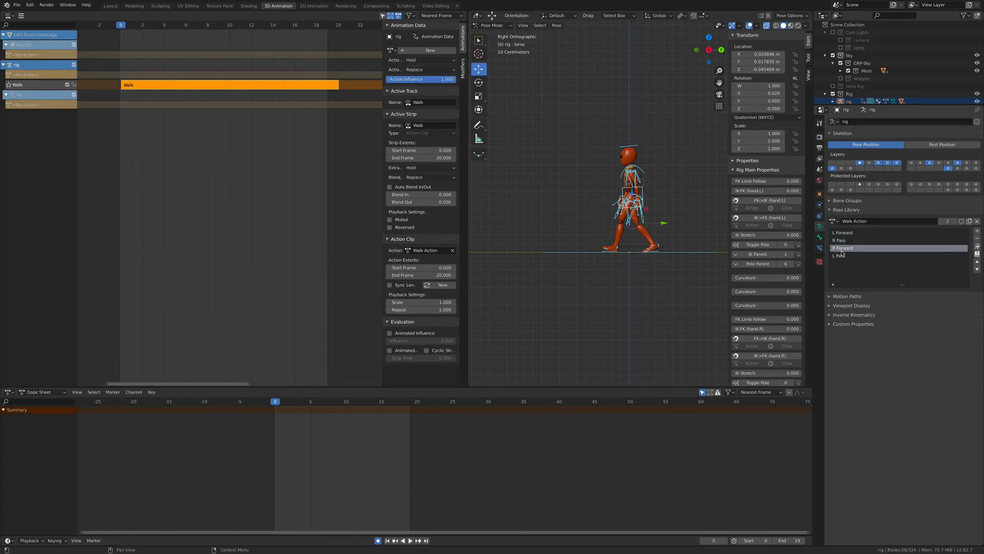
Step: Go through L Pass, R Pass, L Forward and R Forward in the Walk Action pose library
{"action": "left_click", "coordinate": [843, 256]}
{"action": "left_click", "coordinate": [843, 241]}
{"action": "left_click", "coordinate": [842, 233]}
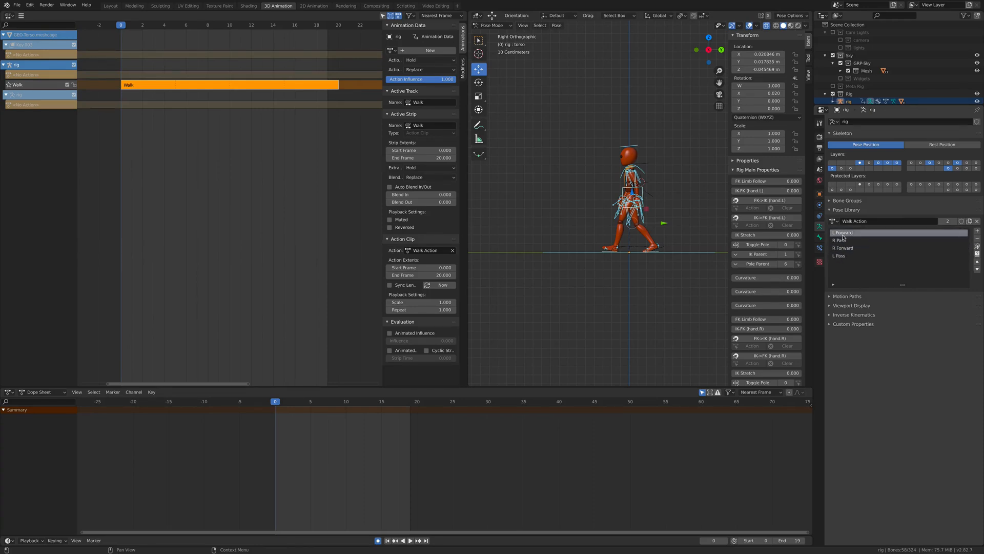
{"action": "left_click", "coordinate": [841, 248]}
{"action": "left_click", "coordinate": [839, 255]}
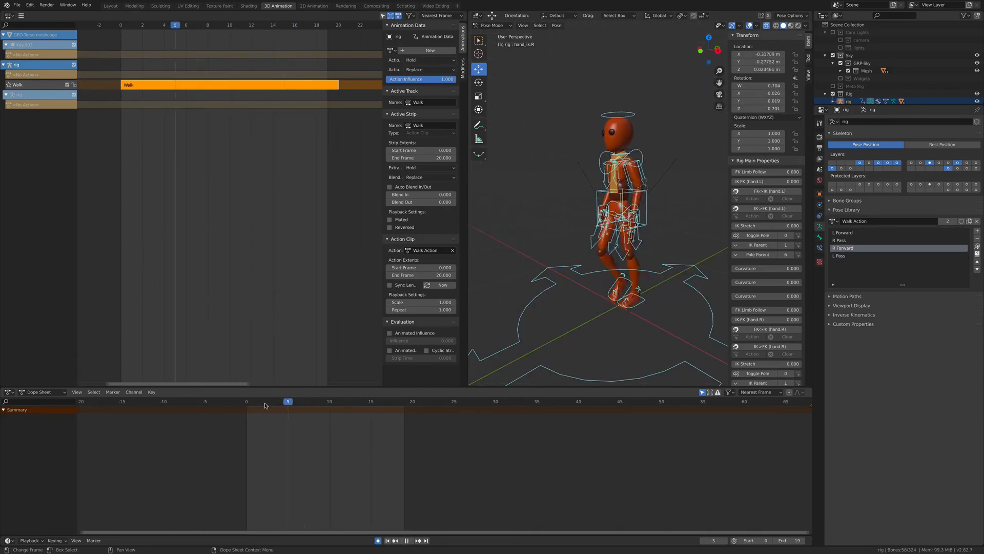
Step: Stop playback, give the 3D viewport more width, and apply the L Forward library pose to the rig at frame 0
{"action": "key", "text": "Escape"}
{"action": "middle_click_drag", "start_coordinate": [645, 272], "coordinate": [602, 242]}
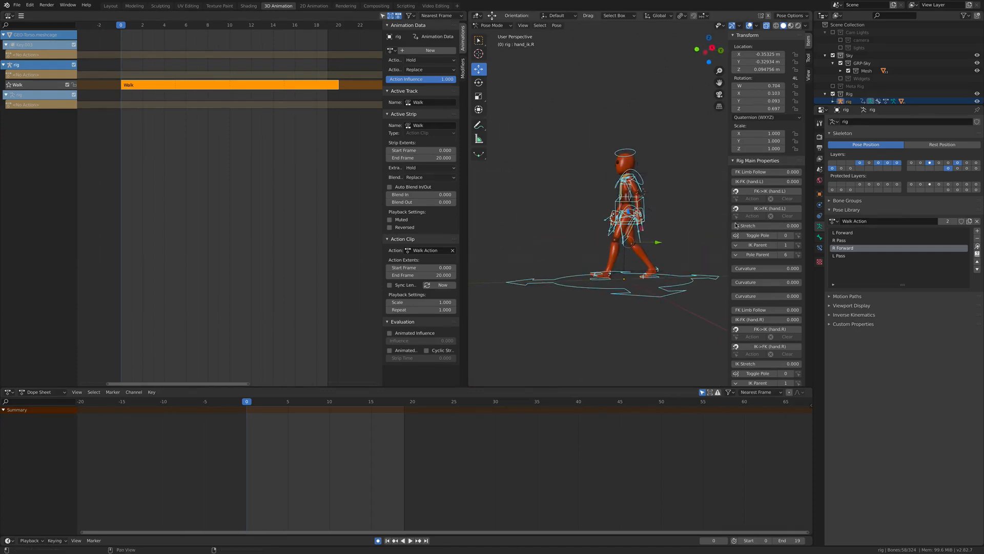
{"action": "scroll", "coordinate": [662, 248], "scroll_direction": "up", "scroll_amount": 3}
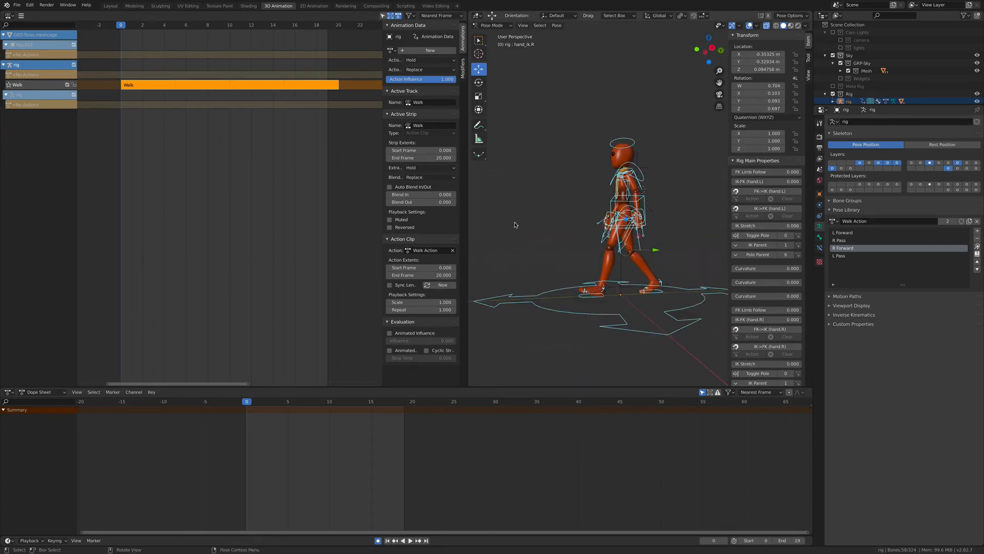
{"action": "left_click_drag", "start_coordinate": [464, 198], "coordinate": [354, 203]}
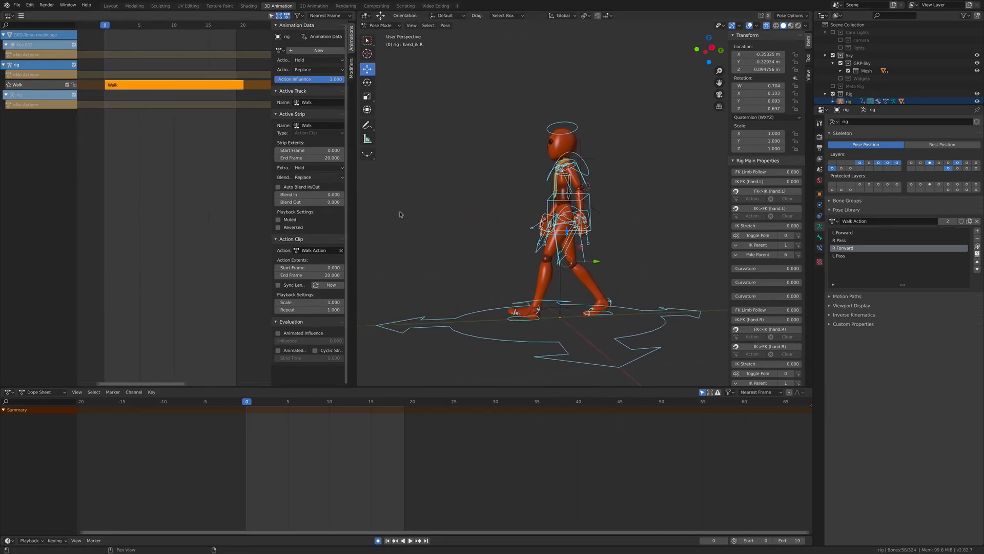
{"action": "left_click", "coordinate": [846, 233]}
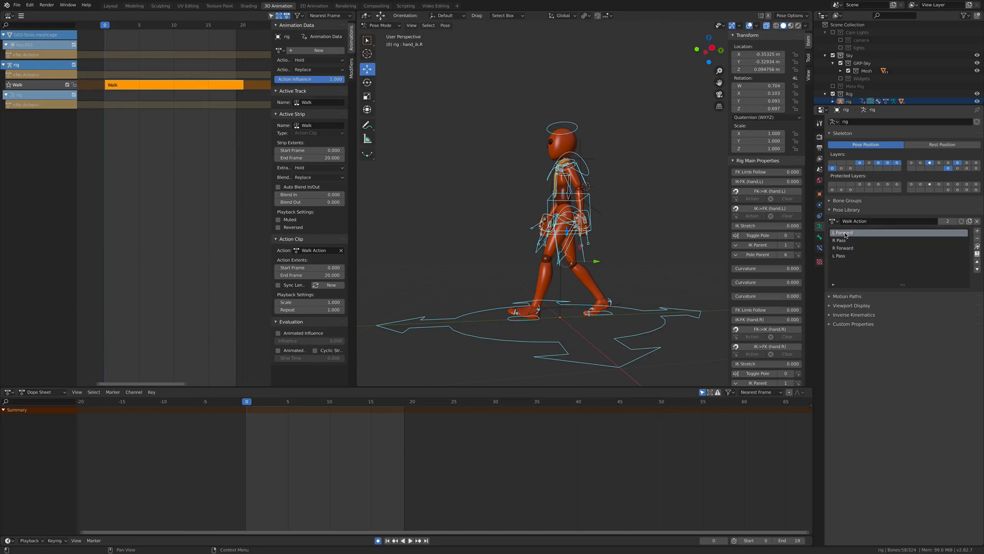
{"action": "left_click", "coordinate": [977, 246]}
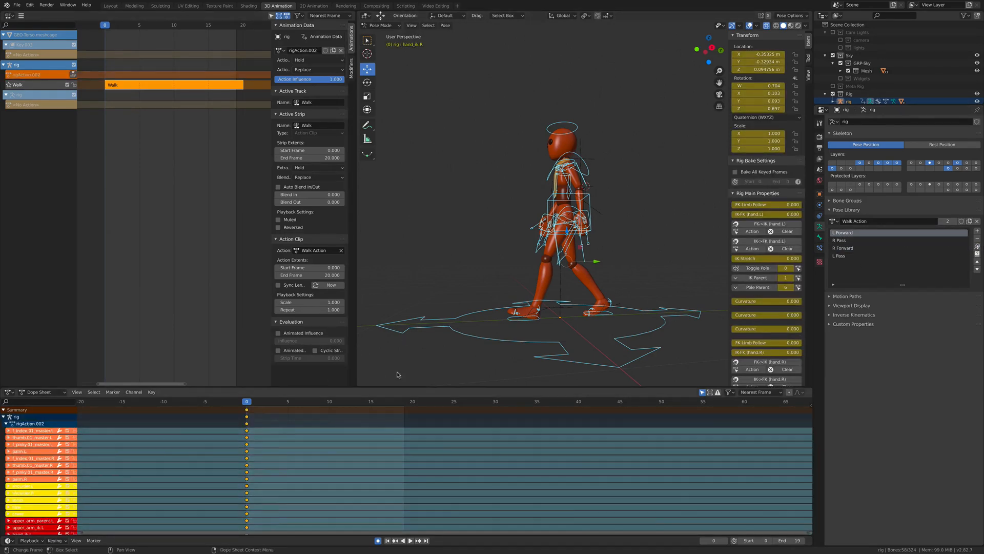
Step: In right side view, lift the right foot IK control up and back to about Y 0.39 m, Z 0.37 m
{"action": "middle_click_drag", "start_coordinate": [554, 331], "coordinate": [560, 315]}
{"action": "mouse_move", "coordinate": [555, 302]}
{"action": "middle_mouse_down"}
{"action": "mouse_move", "coordinate": [494, 287]}
{"action": "mouse_move", "coordinate": [554, 298]}
{"action": "middle_mouse_up"}
{"action": "key", "text": "KP_3"}
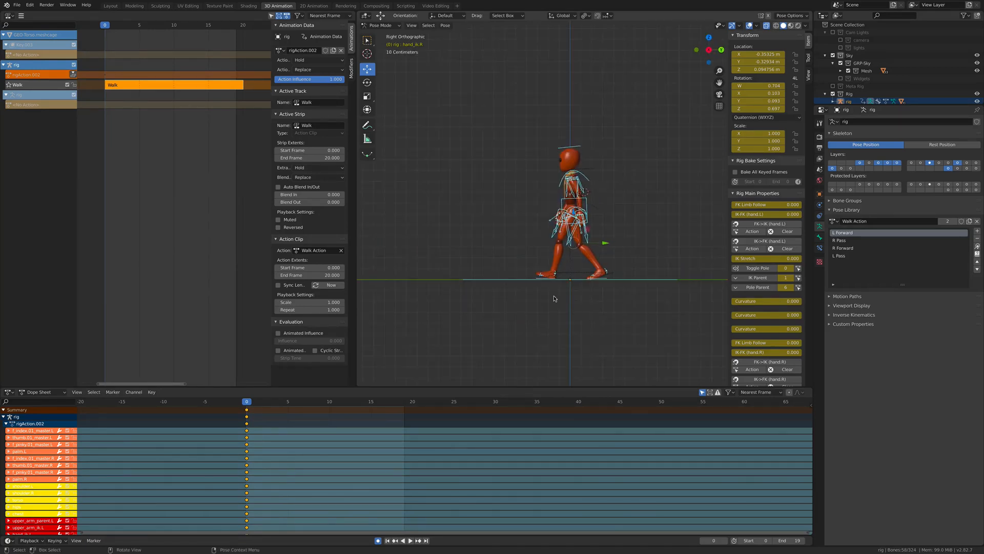
{"action": "scroll", "coordinate": [574, 282], "scroll_direction": "up", "scroll_amount": 3}
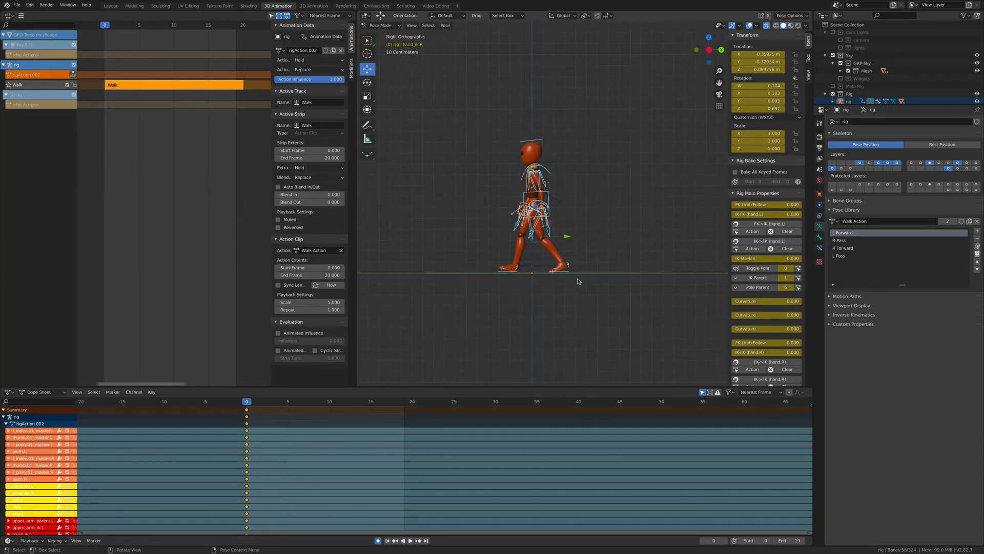
{"action": "middle_click_drag", "start_coordinate": [567, 282], "coordinate": [607, 260], "text": "shift"}
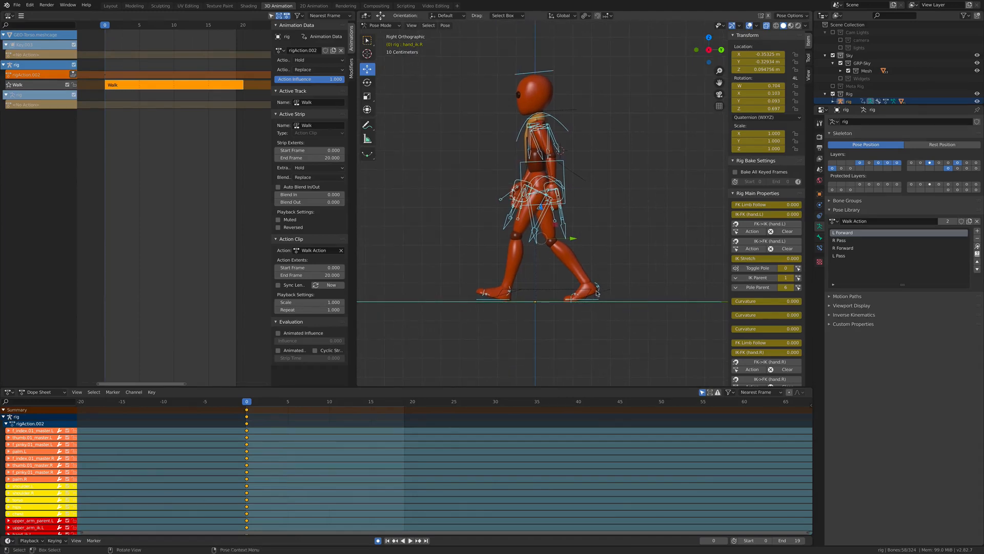
{"action": "right_click", "coordinate": [597, 287]}
{"action": "key", "text": "Escape"}
{"action": "left_click", "coordinate": [590, 299]}
{"action": "key", "text": "g"}
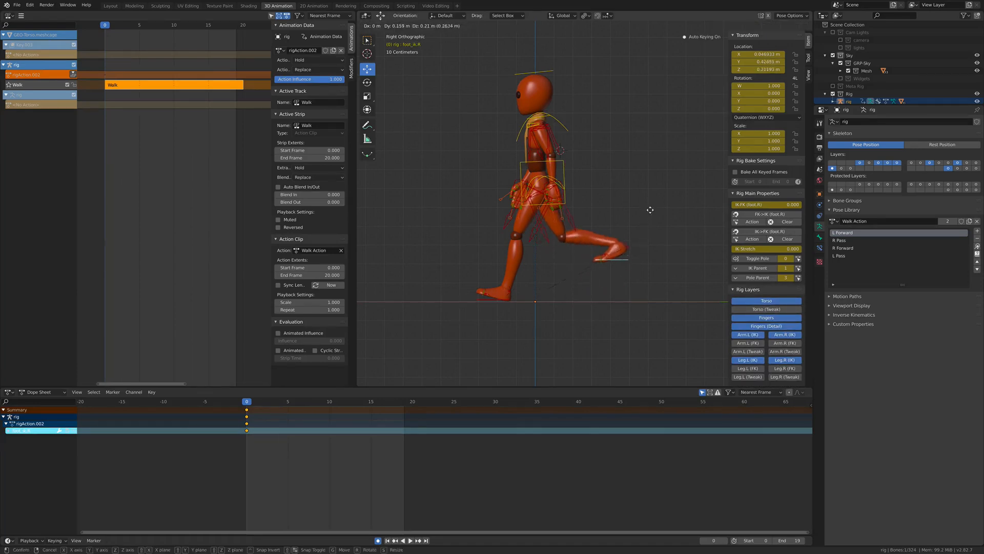
{"action": "left_click", "coordinate": [644, 190]}
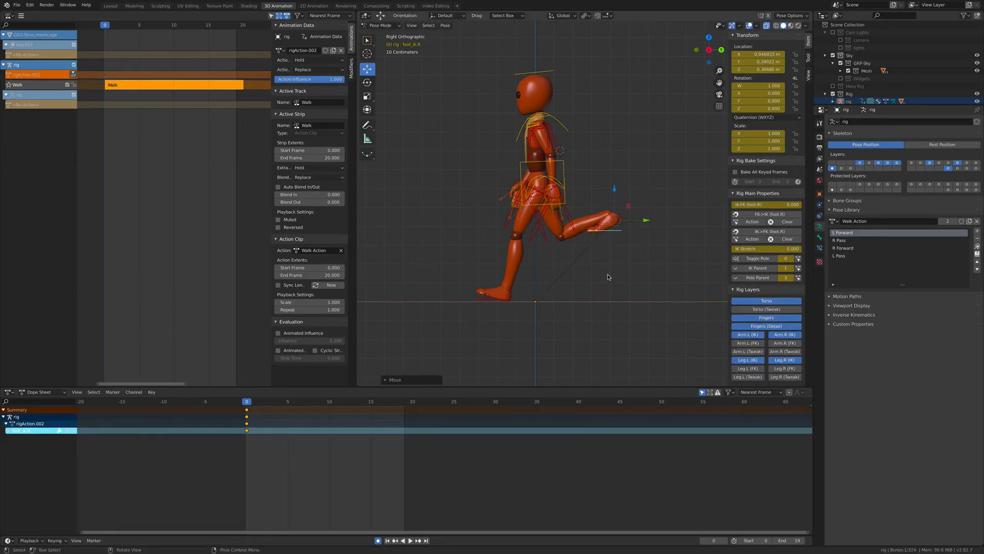
Step: Rotate the right foot IK control so the toes point down behind the body, and clear the right heel control's rotation
{"action": "key", "text": "r"}
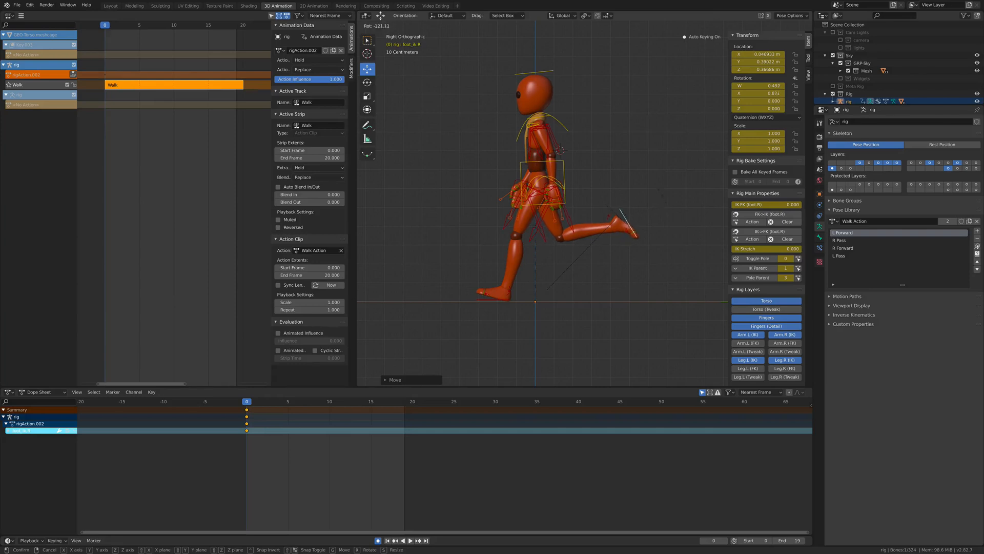
{"action": "left_click", "coordinate": [620, 210]}
{"action": "left_click", "coordinate": [609, 218]}
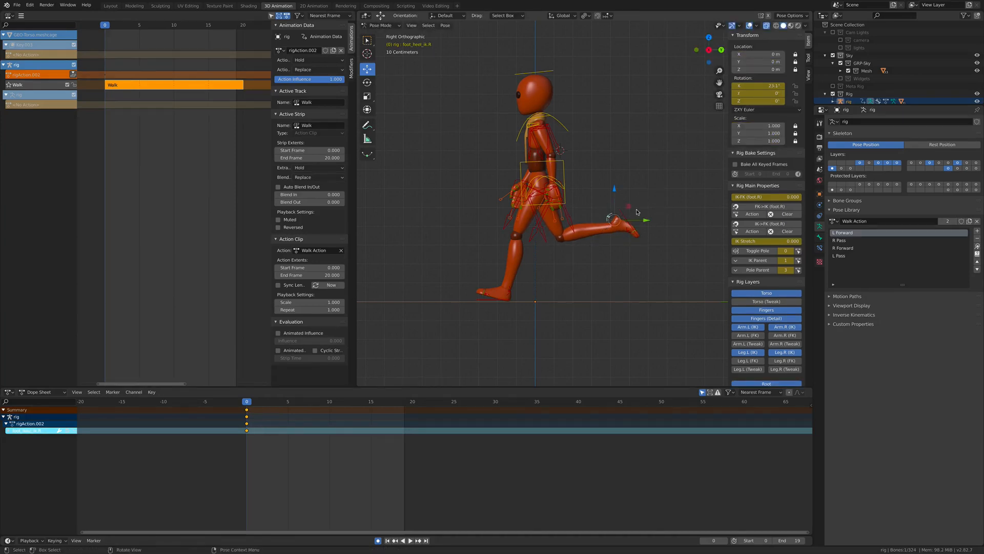
{"action": "key", "text": "alt+r"}
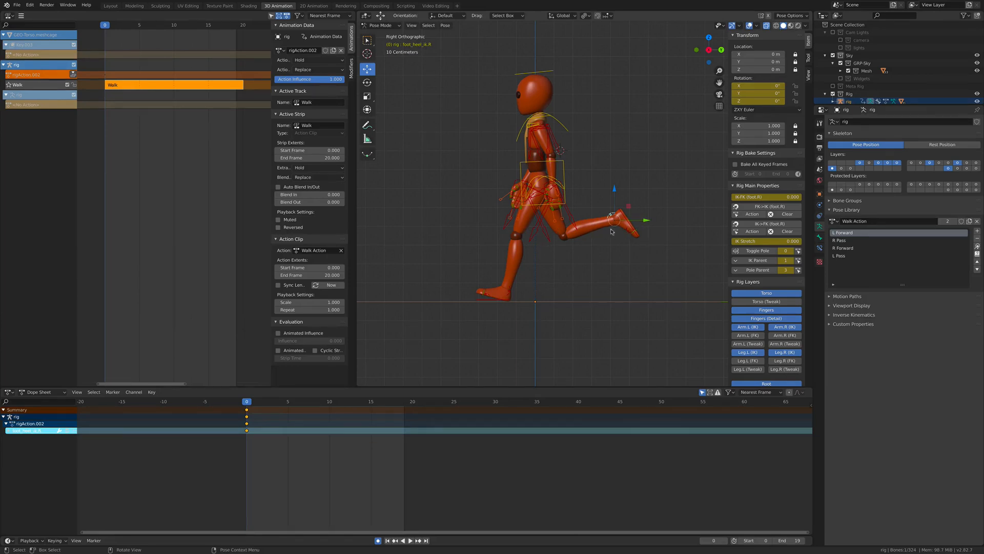
Step: Move the left foot IK control forward and up to about Y -0.39 m, Z 0.14 m
{"action": "left_click", "coordinate": [488, 299]}
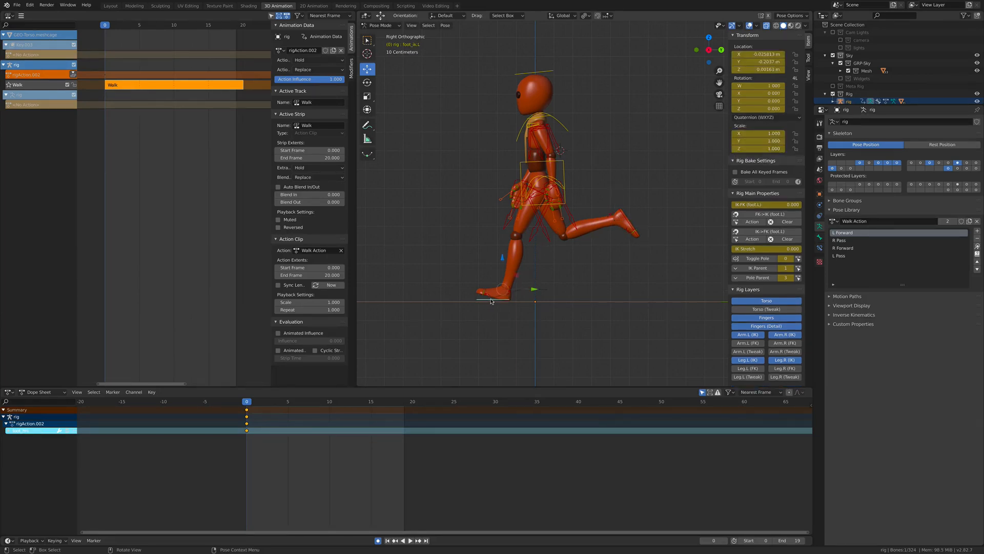
{"action": "key", "text": "g"}
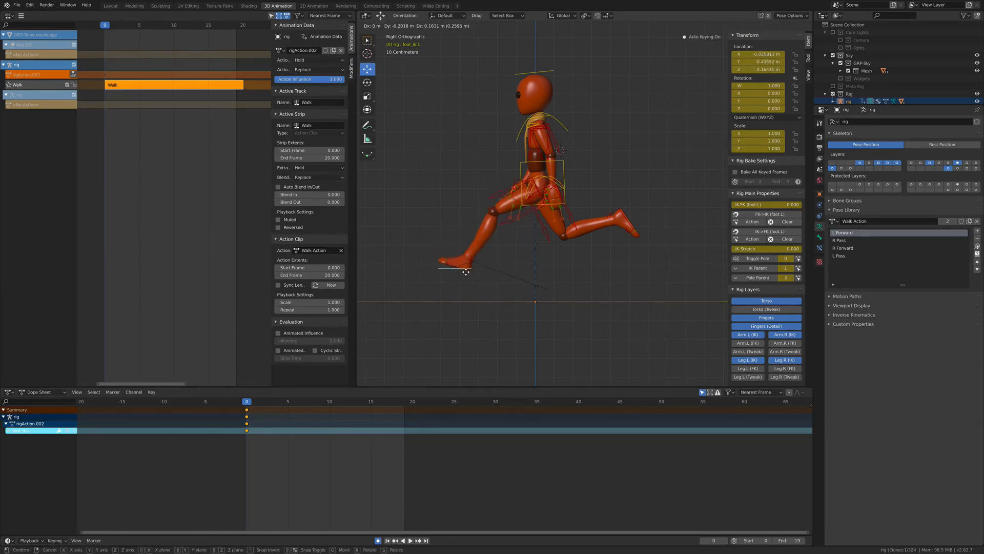
{"action": "left_click", "coordinate": [465, 276]}
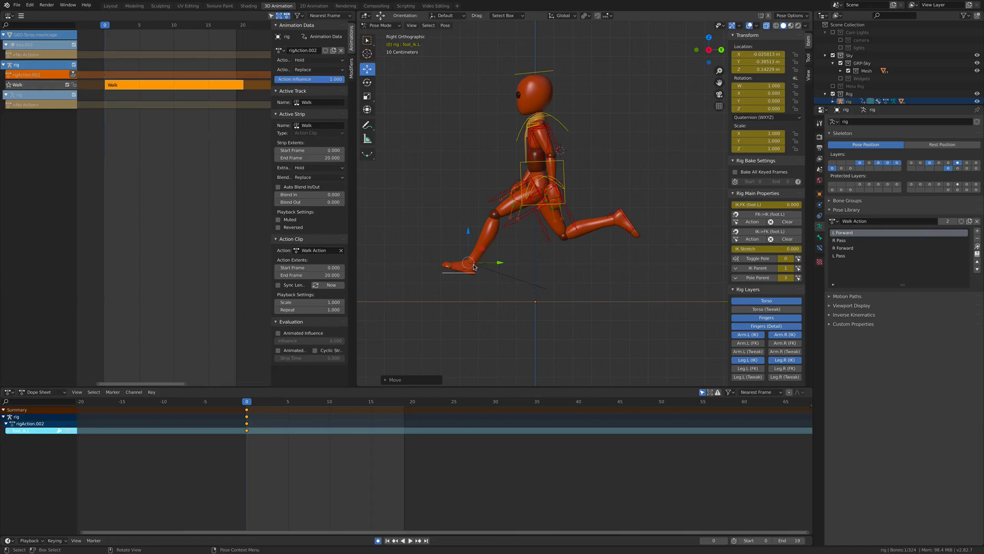
Step: Select the torso and both hand IK controls and raise them together slightly
{"action": "left_click", "coordinate": [542, 163]}
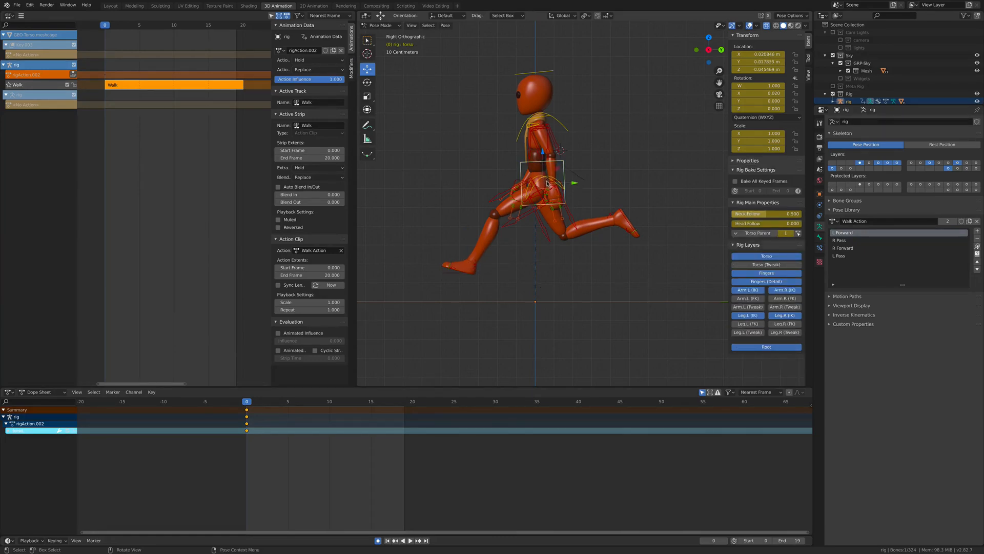
{"action": "left_click", "coordinate": [546, 183], "text": "shift"}
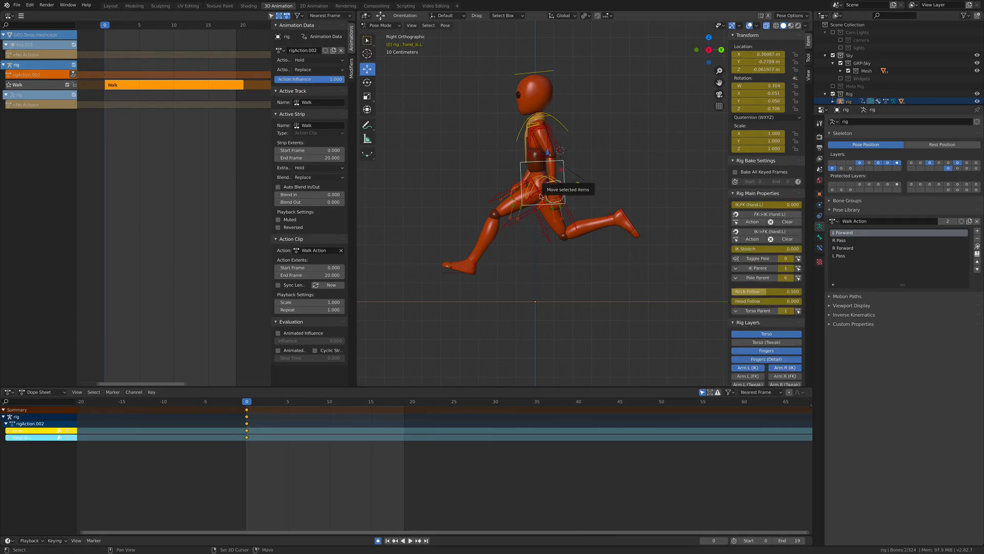
{"action": "left_click", "coordinate": [513, 181], "text": "shift"}
{"action": "key", "text": "g"}
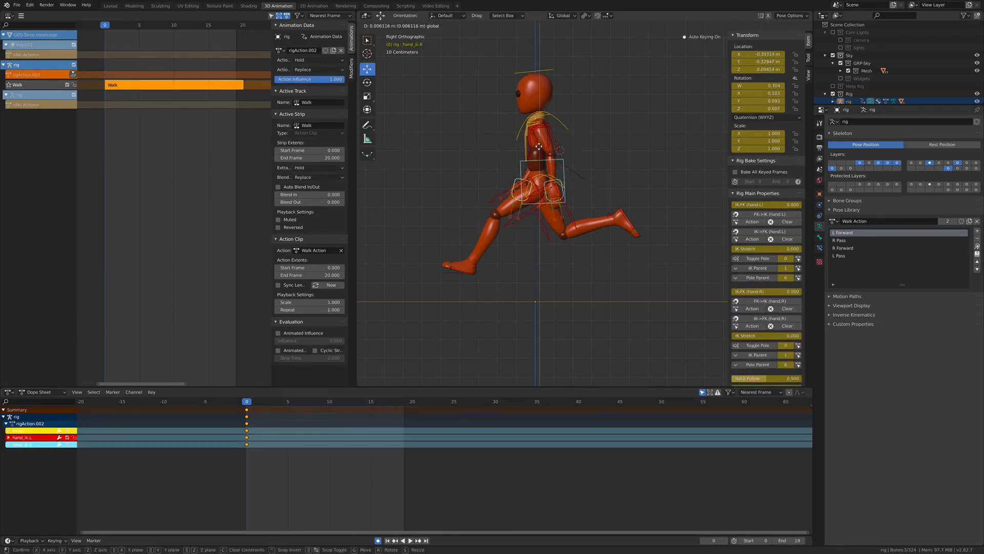
{"action": "left_click", "coordinate": [539, 146]}
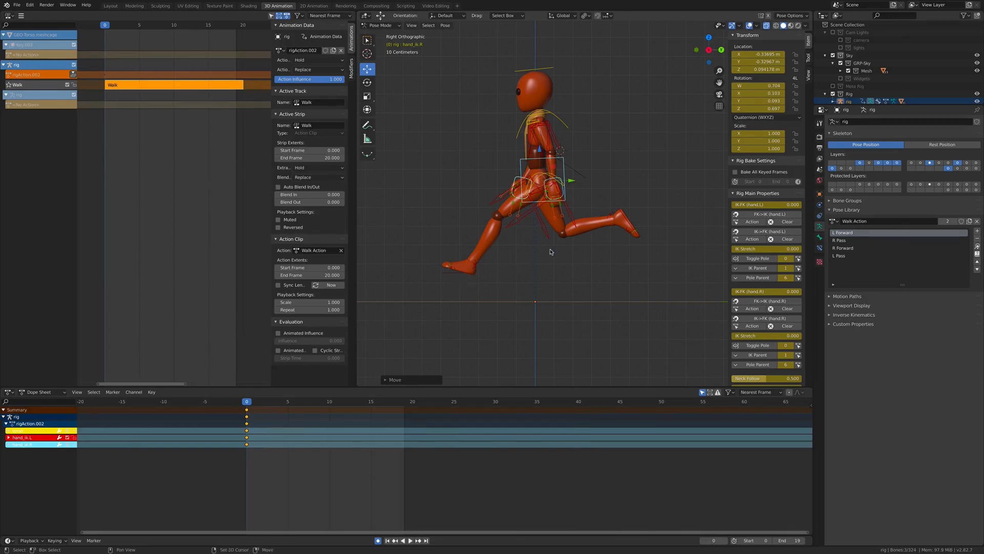
Step: Add both foot IK controls to the selection and raise the whole body about 0.06 m off the ground
{"action": "left_click", "coordinate": [461, 272], "text": "shift"}
{"action": "left_click", "coordinate": [625, 221], "text": "shift"}
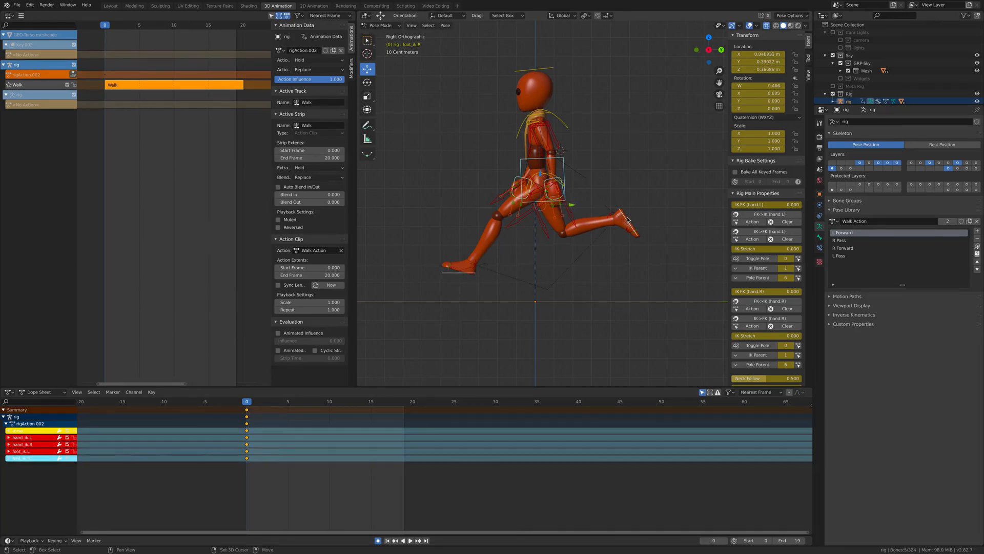
{"action": "key", "text": "g"}
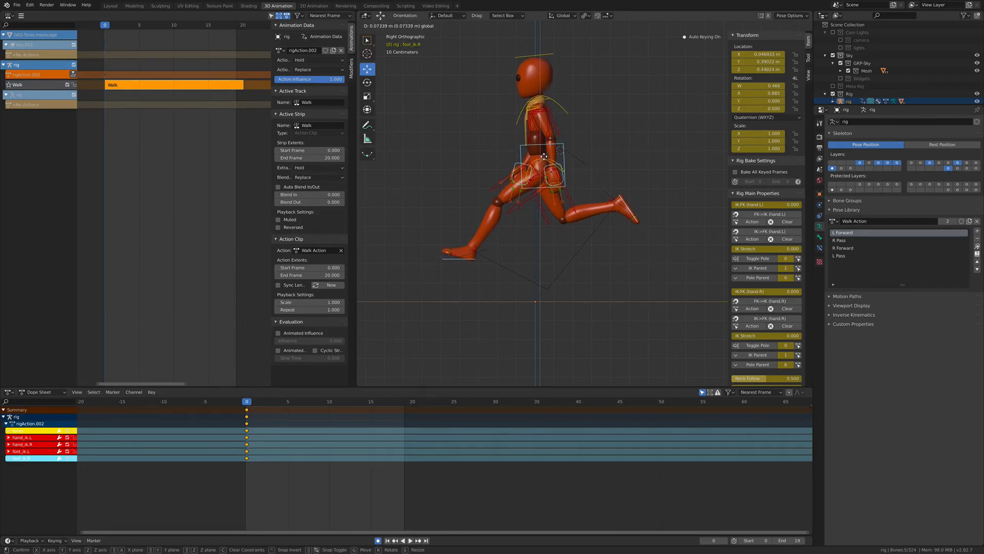
{"action": "left_click", "coordinate": [544, 157]}
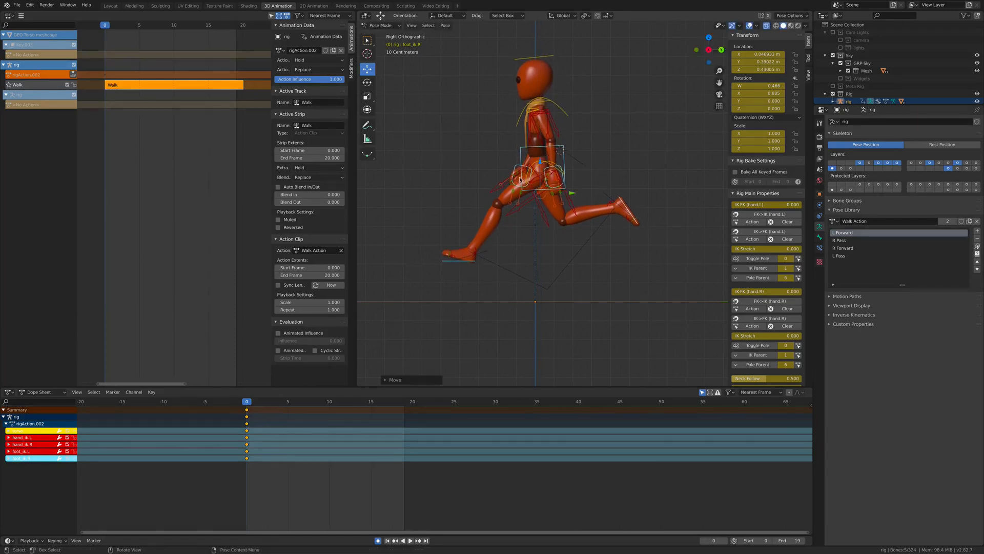
Step: Rotate the torso control to lean the body forward by about 14 degrees
{"action": "left_click", "coordinate": [515, 171]}
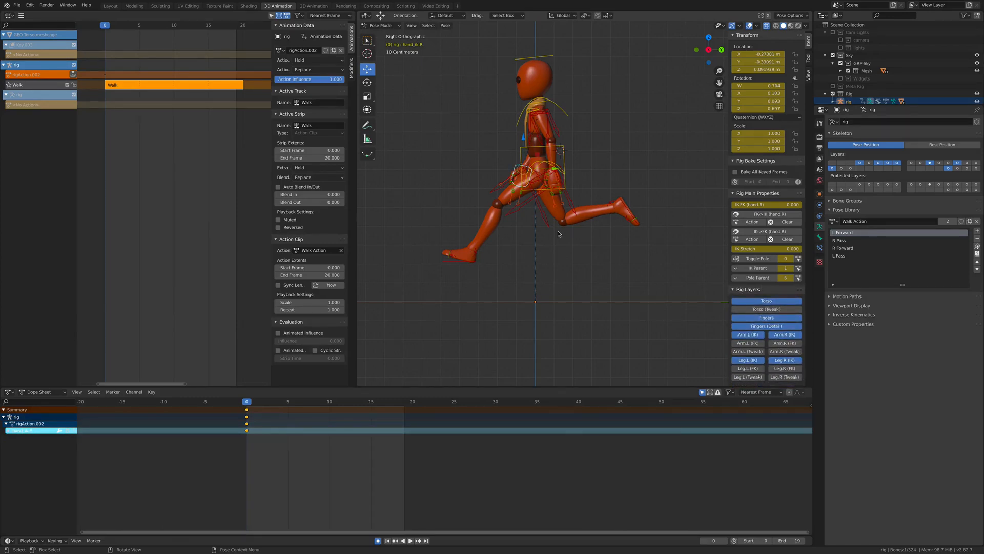
{"action": "left_click", "coordinate": [566, 162]}
{"action": "key", "text": "r"}
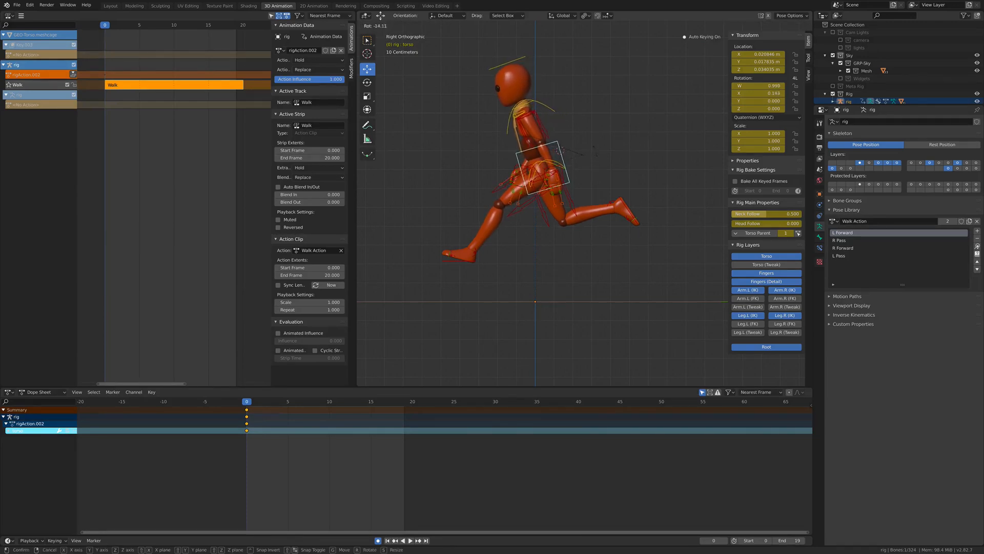
{"action": "left_click", "coordinate": [514, 176]}
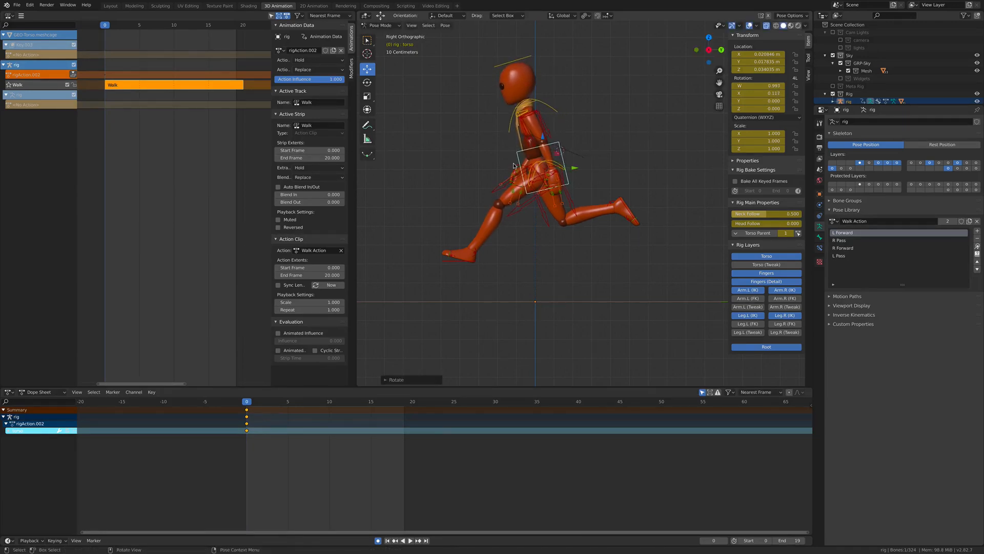
Step: Move the right hand IK control up in front of the chest and rotate the hand so its fingers point forward and up
{"action": "left_click", "coordinate": [520, 172]}
{"action": "key", "text": "g"}
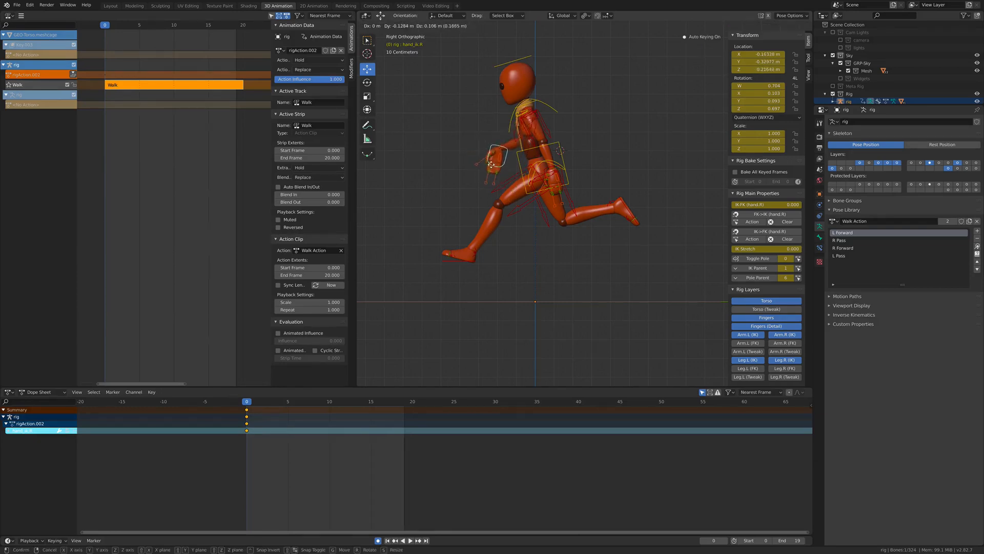
{"action": "left_click", "coordinate": [494, 170]}
{"action": "key", "text": "r"}
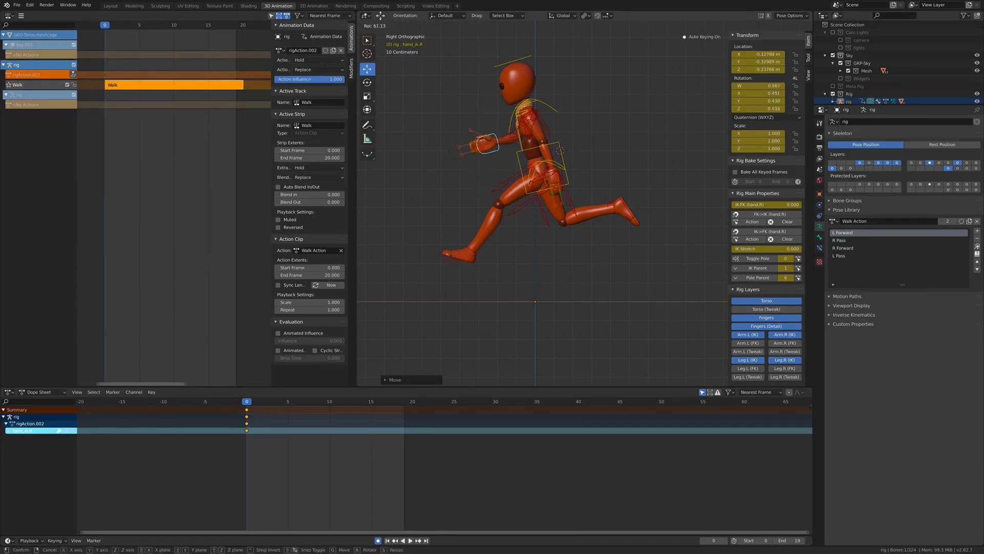
{"action": "left_click", "coordinate": [459, 122]}
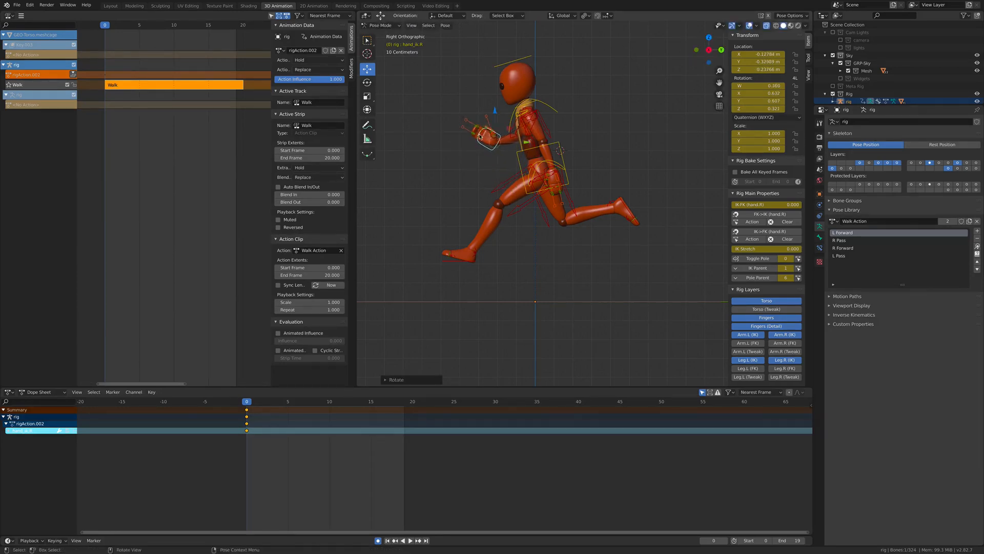
{"action": "key", "text": "r"}
{"action": "left_click", "coordinate": [497, 142]}
{"action": "key", "text": "g"}
{"action": "left_click", "coordinate": [549, 165]}
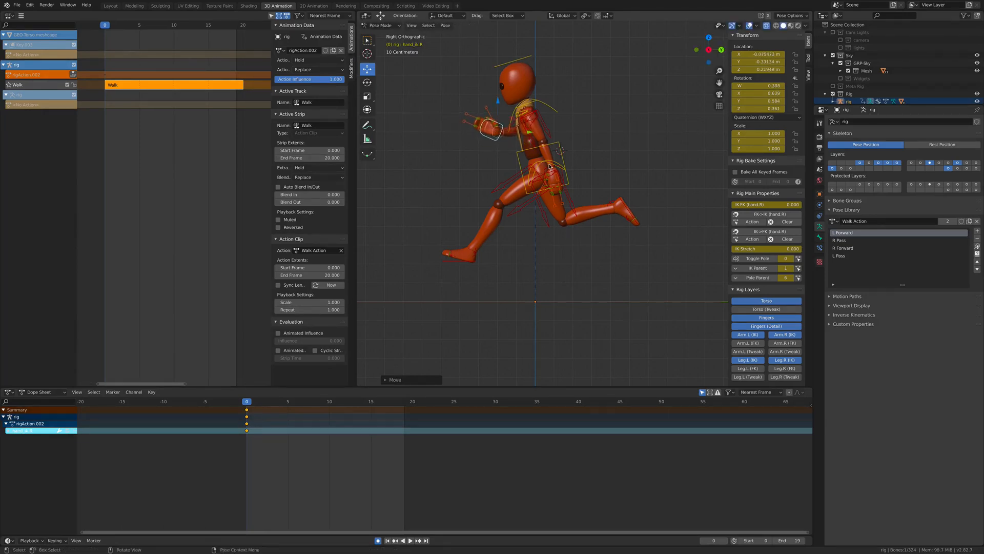
Step: Move the left hand IK control up and back so the left arm bends behind the torso
{"action": "left_click", "coordinate": [566, 177]}
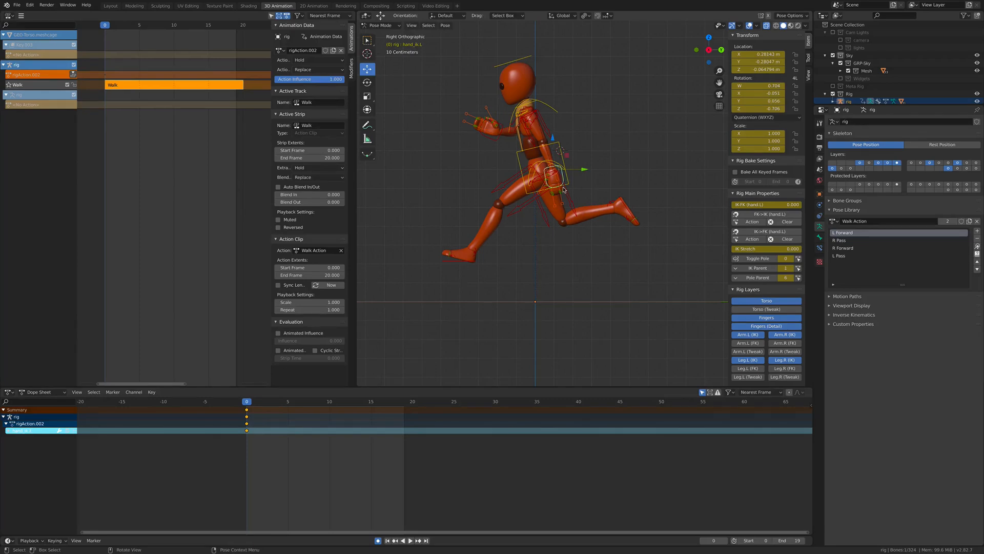
{"action": "key", "text": "g"}
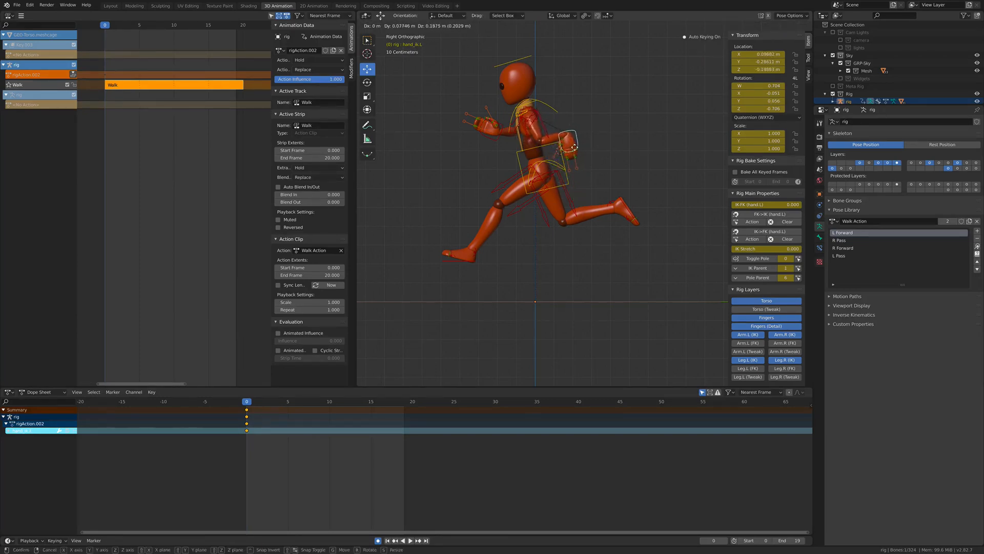
{"action": "left_click", "coordinate": [571, 140]}
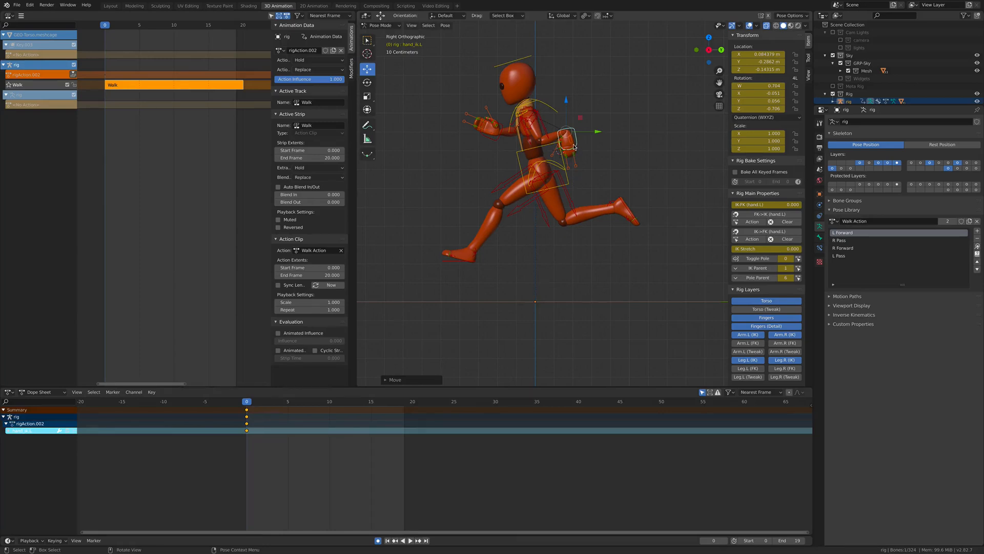
Step: Rotate the left upper arm IK control about the global X axis until its Y rotation is about -215°
{"action": "left_click", "coordinate": [542, 125]}
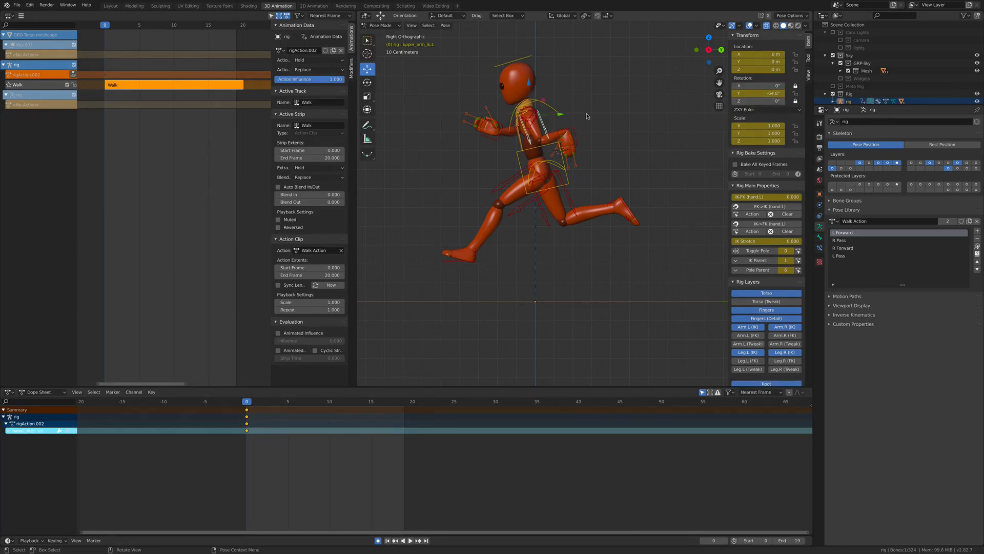
{"action": "key", "text": "r"}
{"action": "key", "text": "x"}
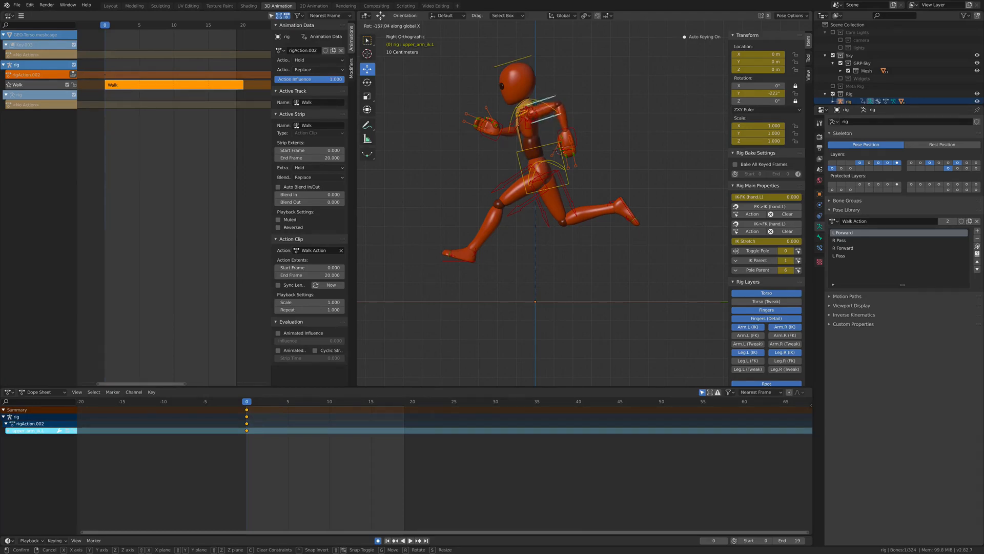
{"action": "left_click", "coordinate": [486, 134]}
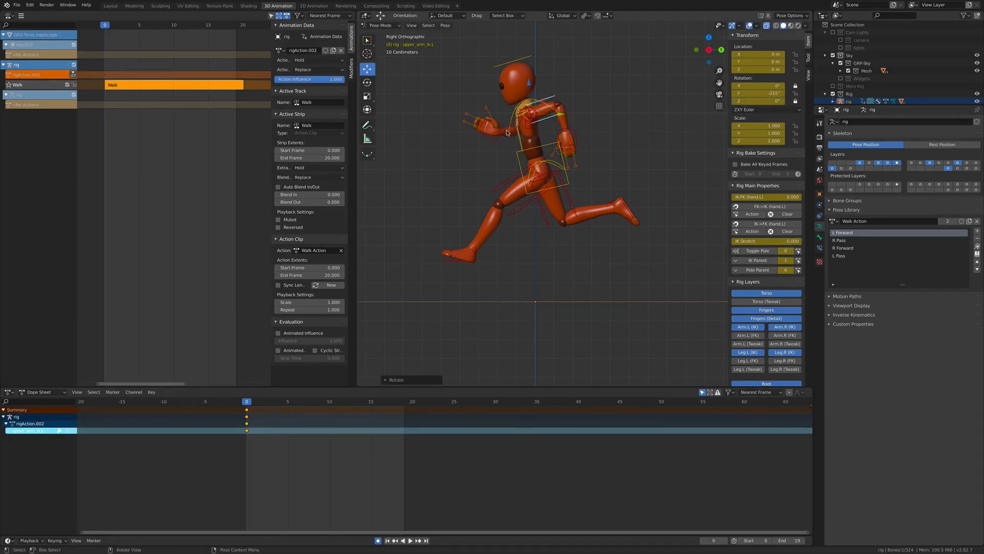
Step: Rotate the right upper arm IK control about the global X axis until its Y rotation is about -40°
{"action": "left_click", "coordinate": [510, 120]}
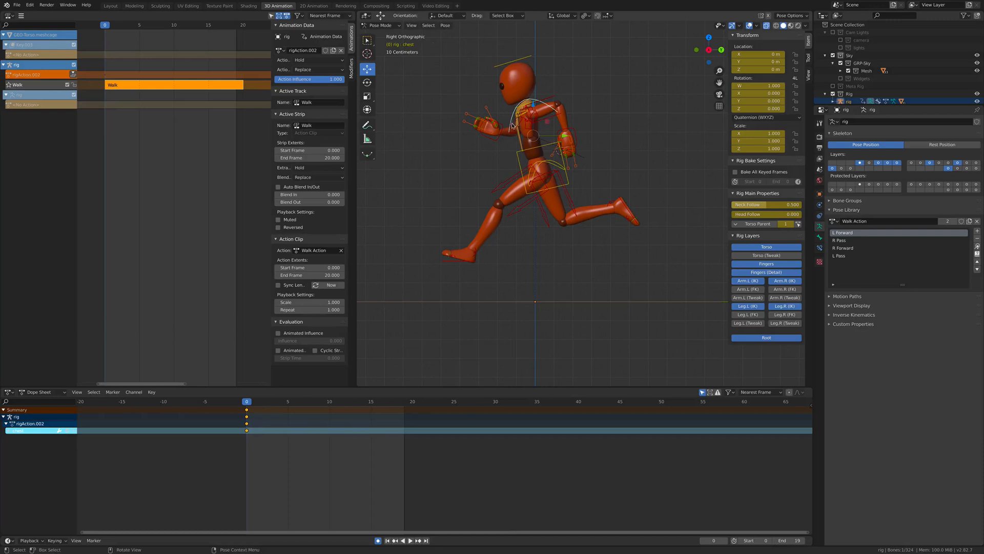
{"action": "left_click", "coordinate": [511, 125]}
{"action": "middle_click_drag", "start_coordinate": [609, 167], "coordinate": [645, 215]}
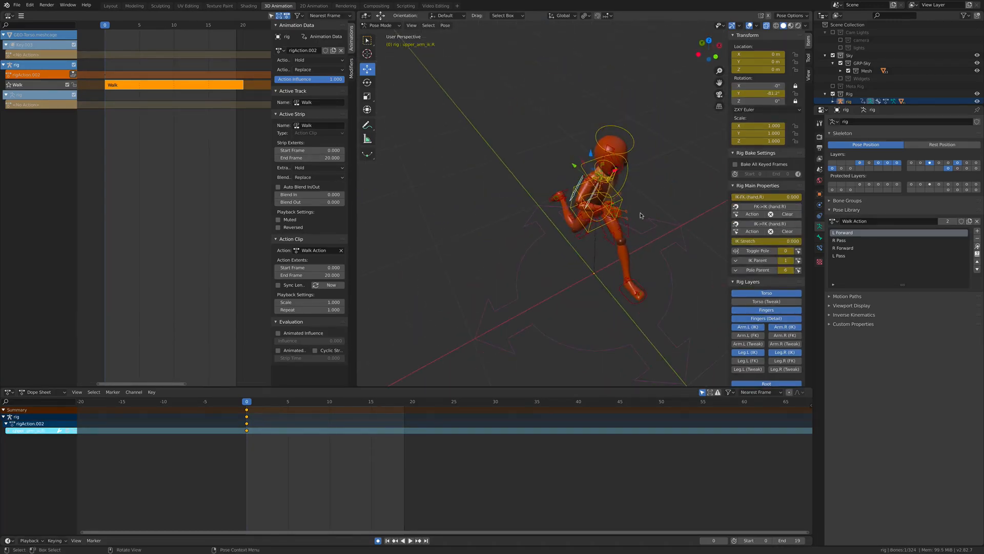
{"action": "key", "text": "r"}
{"action": "key", "text": "x"}
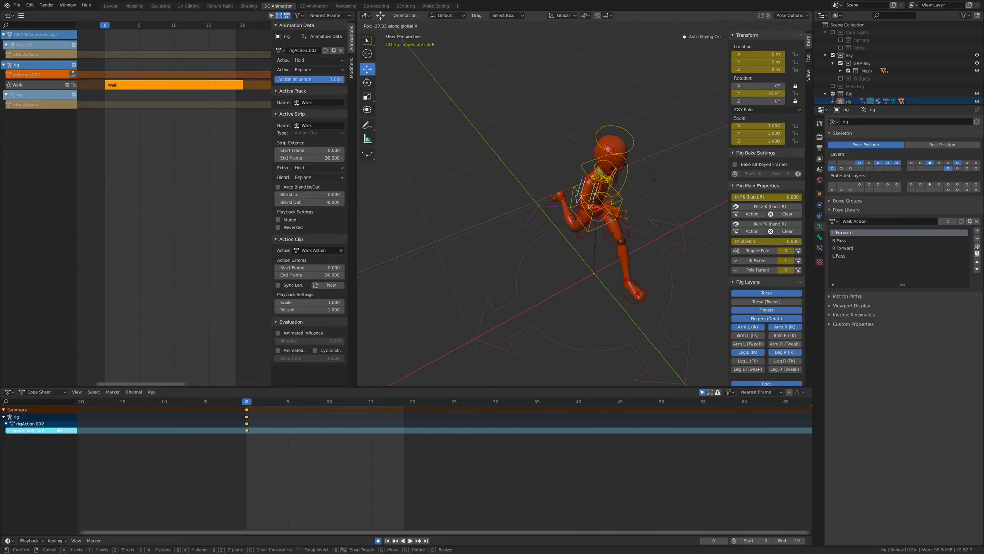
{"action": "left_click", "coordinate": [651, 172]}
Step: In the front view, bring the right elbow closer to the body by rotating its upper arm control about X to about -22°
{"action": "middle_click_drag", "start_coordinate": [650, 222], "coordinate": [597, 238]}
{"action": "key", "text": "KP_1"}
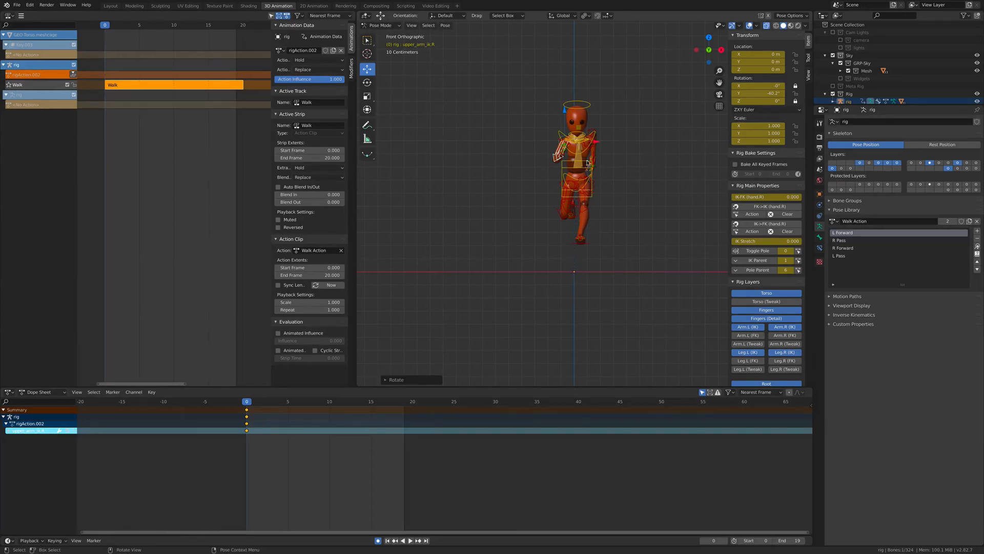
{"action": "scroll", "coordinate": [635, 163], "scroll_direction": "up", "scroll_amount": 4}
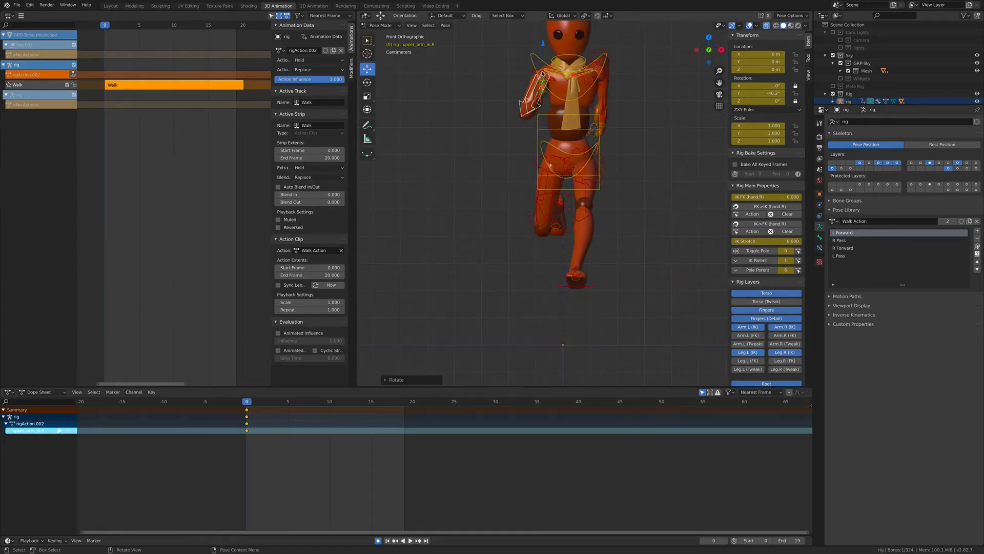
{"action": "key", "text": "r"}
{"action": "key", "text": "x"}
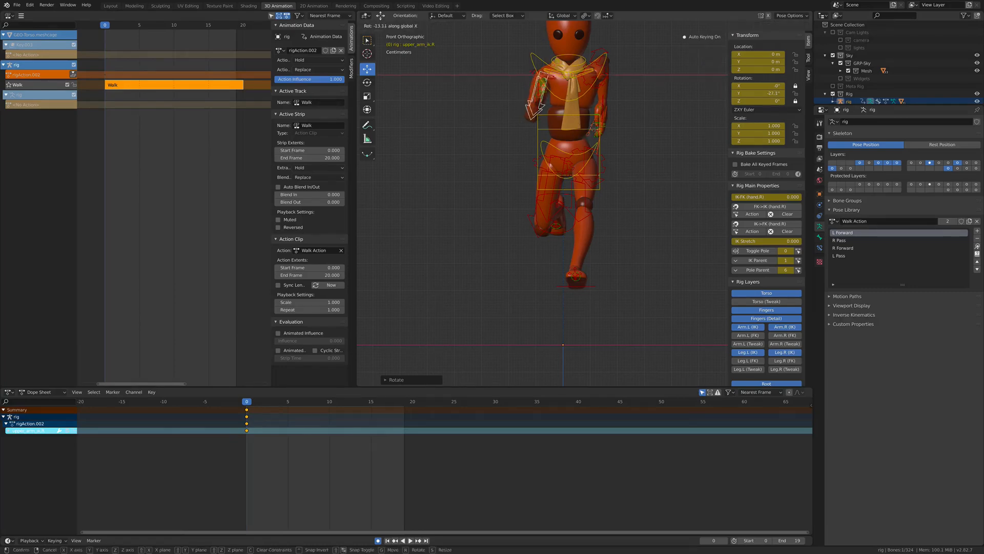
{"action": "left_click", "coordinate": [605, 83]}
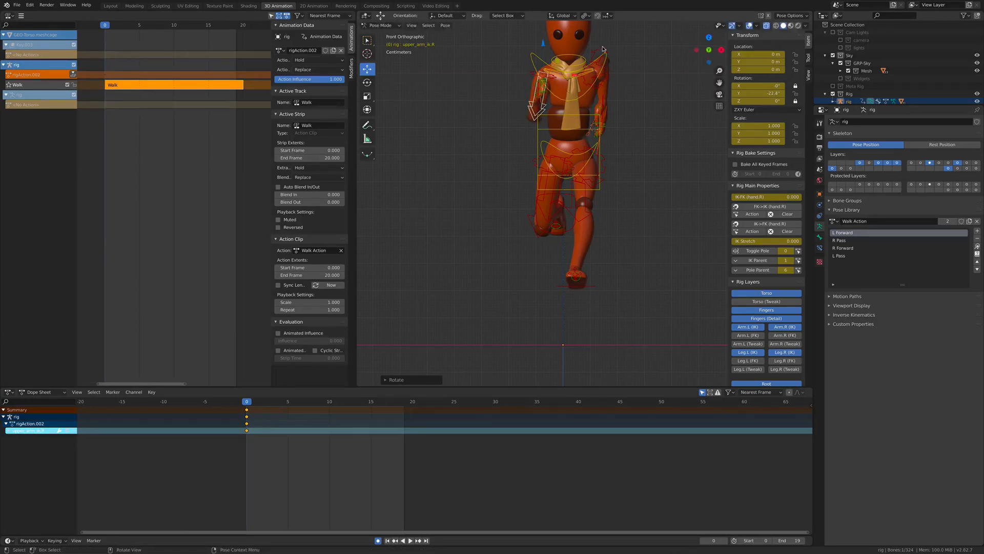
Step: Fine-tune the left upper arm IK control about the global X axis to a Y rotation of about -224°
{"action": "left_click", "coordinate": [606, 60]}
{"action": "key", "text": "r"}
{"action": "key", "text": "x"}
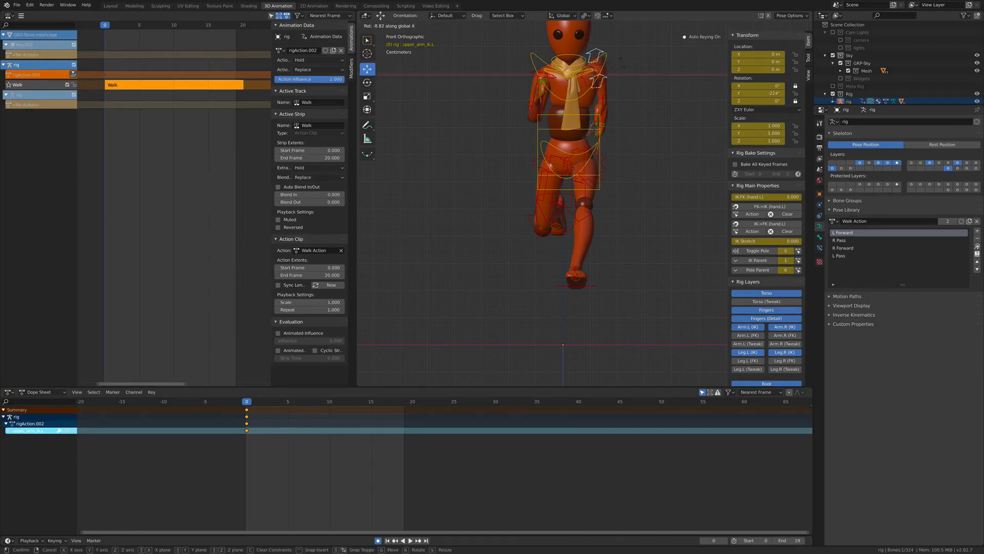
{"action": "left_click", "coordinate": [620, 98]}
{"action": "middle_click_drag", "start_coordinate": [631, 131], "coordinate": [584, 238]}
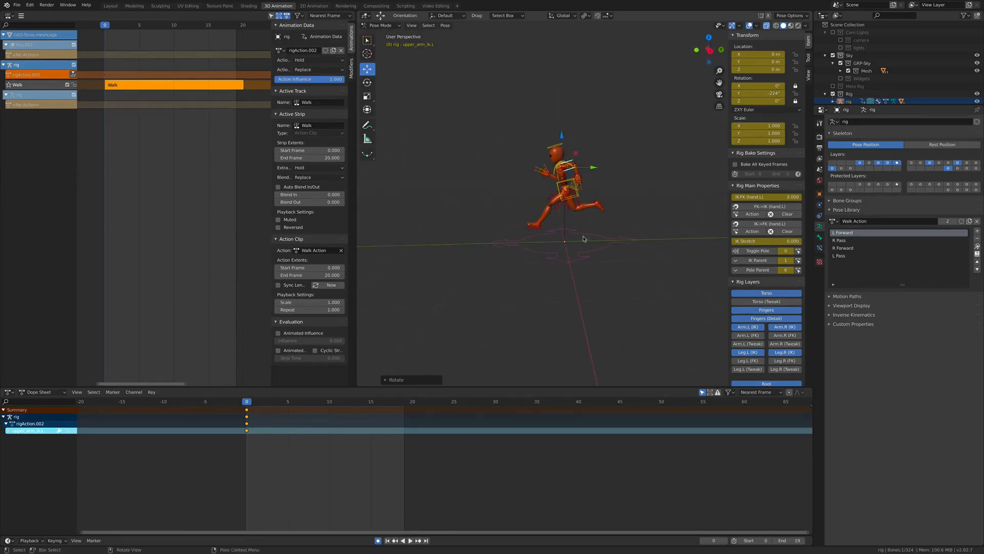
{"action": "scroll", "coordinate": [579, 216], "scroll_direction": "up", "scroll_amount": 2}
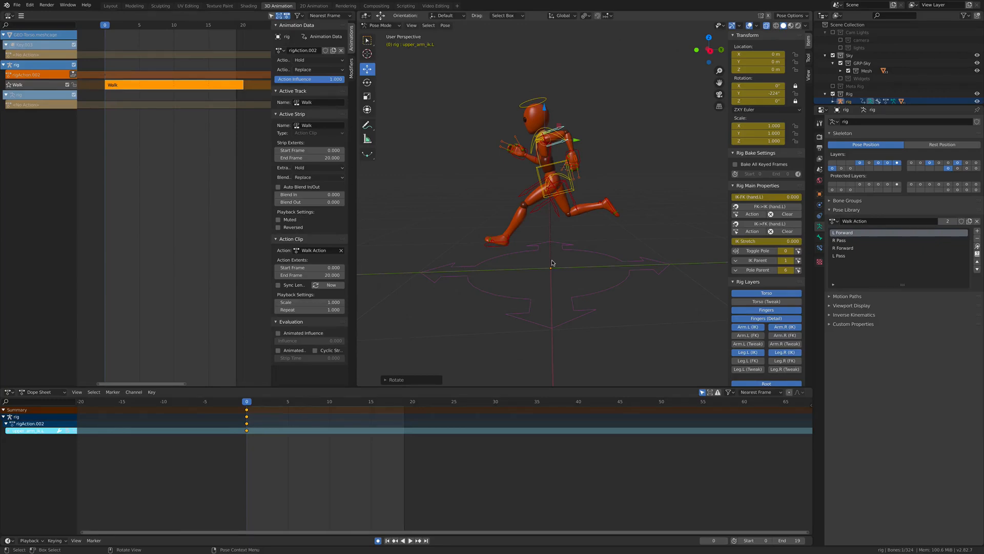
Step: Select all of the rig's controls except the root and check the running pose, ending in the right side view
{"action": "key", "text": "a"}
{"action": "middle_click_drag", "start_coordinate": [580, 270], "coordinate": [610, 268]}
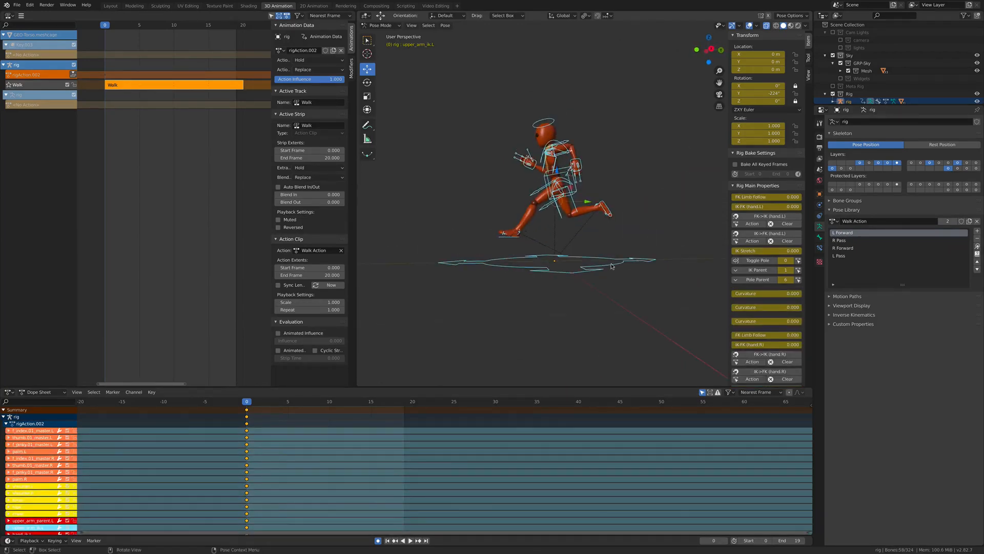
{"action": "left_click", "coordinate": [611, 266], "text": "shift"}
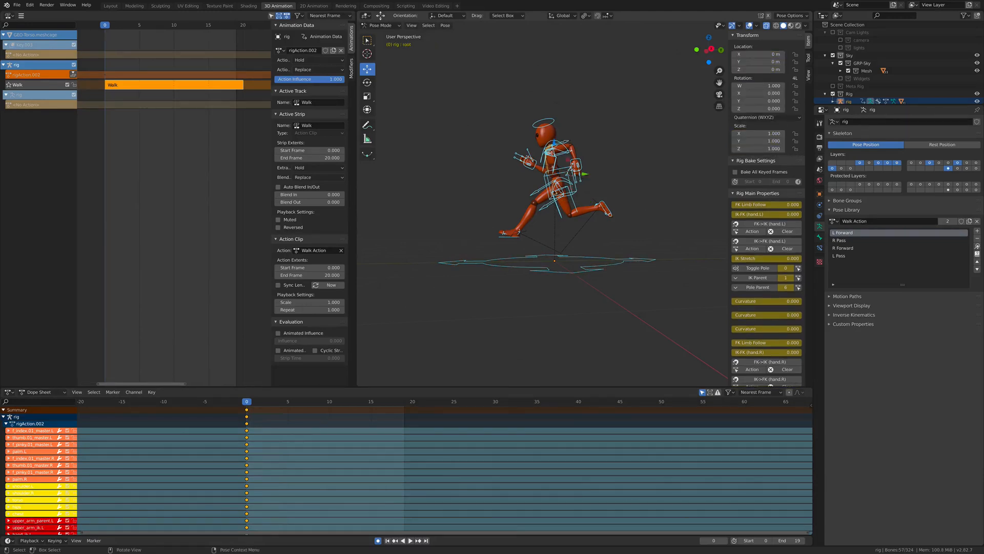
{"action": "middle_click_drag", "start_coordinate": [572, 220], "coordinate": [579, 234]}
{"action": "scroll", "coordinate": [578, 234], "scroll_direction": "down", "scroll_amount": 1}
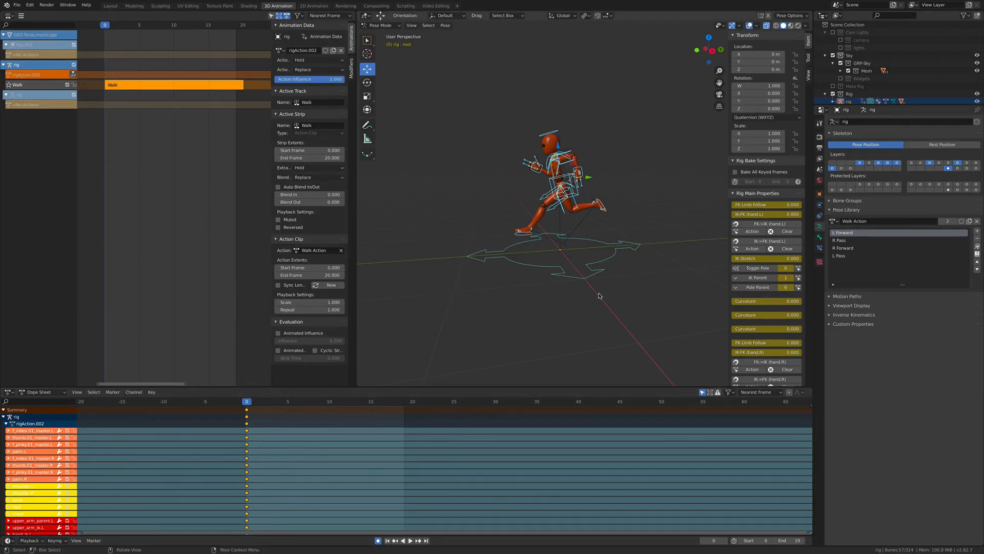
{"action": "mouse_move", "coordinate": [610, 223]}
{"action": "middle_mouse_down"}
{"action": "mouse_move", "coordinate": [627, 217]}
{"action": "mouse_move", "coordinate": [604, 236]}
{"action": "middle_mouse_up"}
{"action": "scroll", "coordinate": [604, 237], "scroll_direction": "up", "scroll_amount": 4}
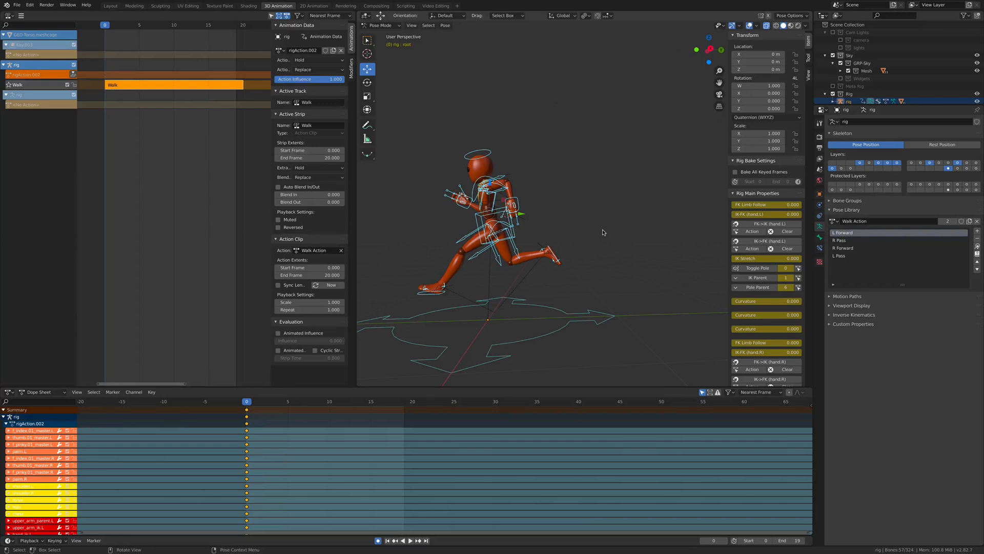
{"action": "middle_click_drag", "start_coordinate": [558, 243], "coordinate": [587, 230]}
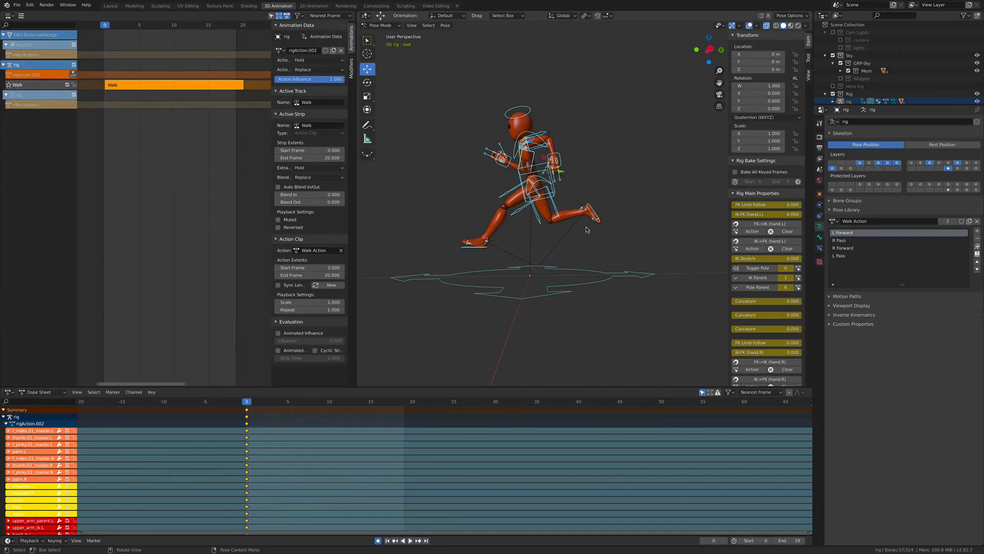
{"action": "key", "text": "KP_3"}
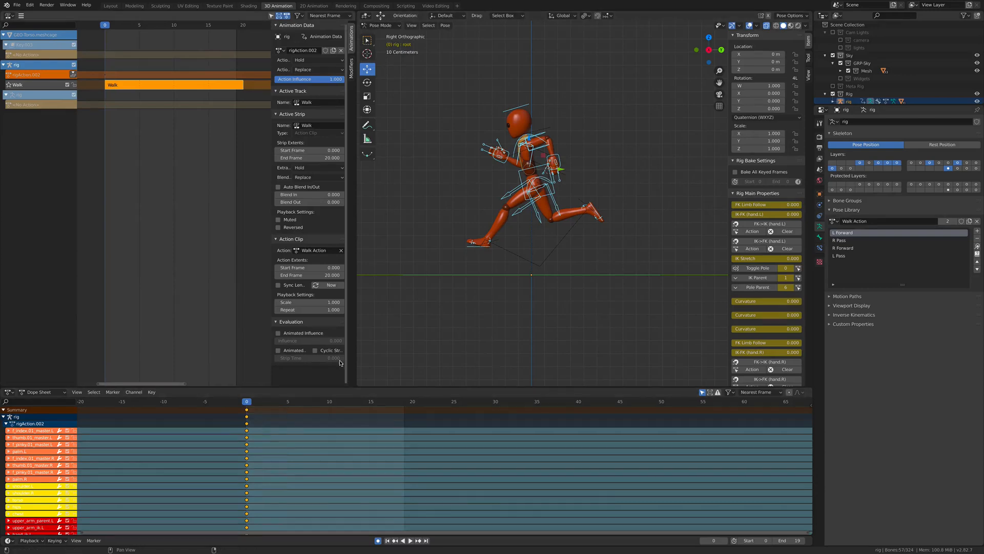
Step: Paste the frame 0 running pose mirrored at frame 10 and unmirrored at frame 20
{"action": "left_click", "coordinate": [329, 401]}
{"action": "key", "text": "ctrl+shift+v"}
{"action": "left_click", "coordinate": [413, 401]}
{"action": "key", "text": "ctrl+v"}
Step: At frame 5, clear the location and rotation of the left foot IK control to plant the foot on the ground
{"action": "left_click", "coordinate": [287, 401]}
{"action": "middle_click_drag", "start_coordinate": [544, 215], "coordinate": [594, 231]}
{"action": "left_click_drag", "start_coordinate": [287, 401], "coordinate": [287, 401]}
{"action": "key", "text": "KP_3"}
{"action": "left_click", "coordinate": [544, 231]}
{"action": "key", "text": "alt+g"}
{"action": "key", "text": "alt+r"}
Step: Move the planted left foot backward along the ground and adjust its rotation with the foot and heel controls
{"action": "left_click", "coordinate": [548, 258]}
{"action": "key", "text": "r"}
{"action": "left_click", "coordinate": [546, 253]}
{"action": "scroll", "coordinate": [544, 256], "scroll_direction": "up", "scroll_amount": 5}
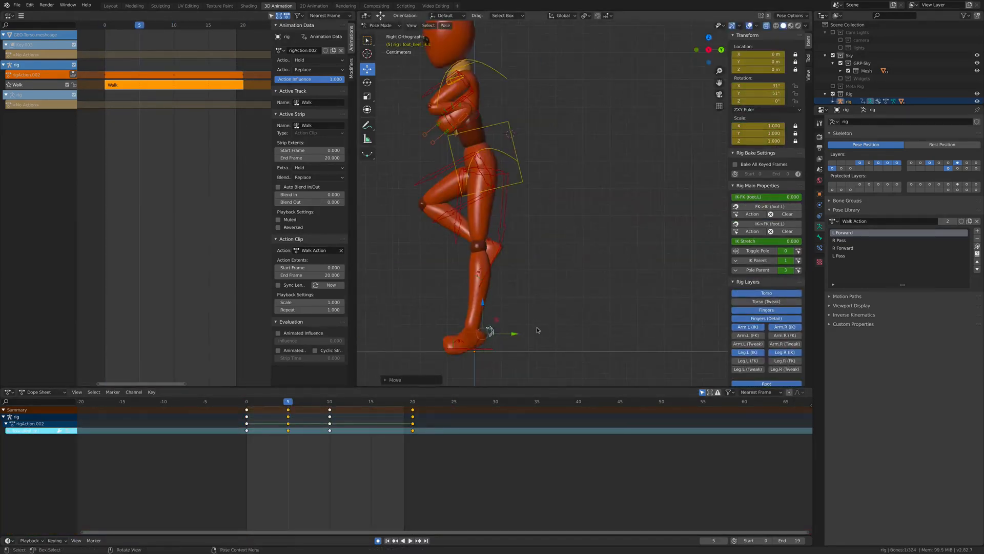
{"action": "left_click", "coordinate": [491, 336]}
{"action": "left_click_drag", "start_coordinate": [507, 330], "coordinate": [549, 330]}
{"action": "left_click", "coordinate": [525, 332]}
{"action": "key", "text": "r"}
{"action": "left_click", "coordinate": [525, 329]}
Step: Select the torso and both hand IK controls together and lower them slightly at frame 5
{"action": "left_click", "coordinate": [476, 127]}
{"action": "left_click", "coordinate": [440, 123], "text": "shift"}
{"action": "left_click", "coordinate": [432, 107], "text": "shift"}
{"action": "scroll", "coordinate": [474, 123], "scroll_direction": "down", "scroll_amount": 5}
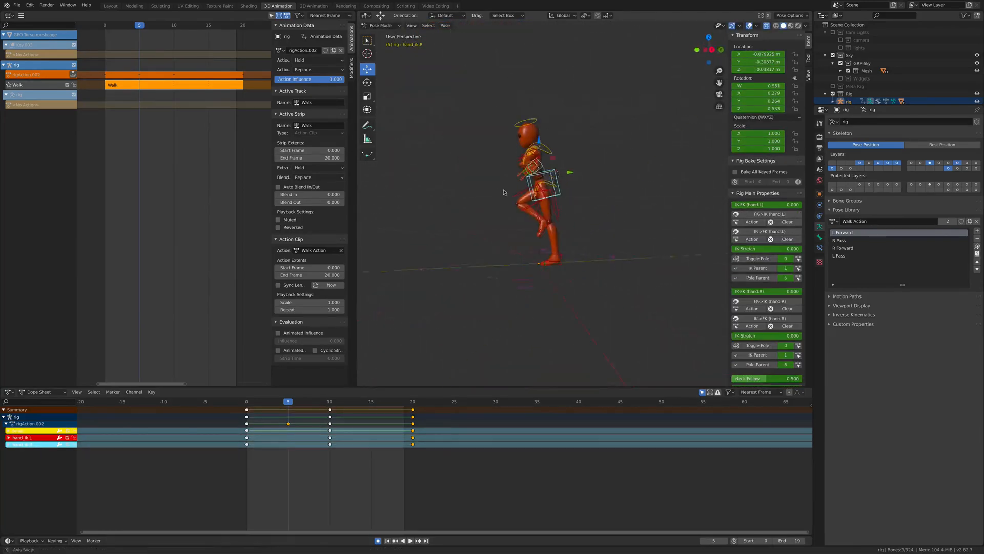
{"action": "left_click_drag", "start_coordinate": [539, 144], "coordinate": [540, 149]}
Step: Move the raised right foot IK control forward and slightly down, and rotate the foot
{"action": "left_click", "coordinate": [543, 228]}
{"action": "left_click_drag", "start_coordinate": [543, 223], "coordinate": [533, 227]}
{"action": "key", "text": "r"}
{"action": "left_click", "coordinate": [545, 253]}
Step: Rotate the torso control to adjust the body's forward lean at frame 5
{"action": "left_click", "coordinate": [558, 190]}
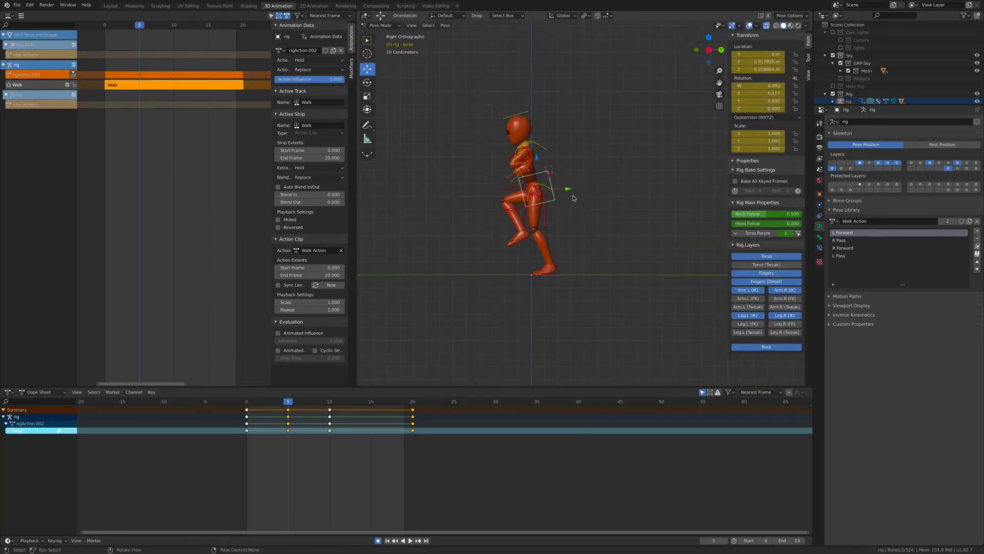
{"action": "key", "text": "r"}
{"action": "left_click", "coordinate": [536, 171]}
Step: Select both hand IK controls and move them down beside the hips
{"action": "scroll", "coordinate": [598, 161], "scroll_direction": "up", "scroll_amount": 5}
{"action": "middle_click_drag", "start_coordinate": [570, 180], "coordinate": [676, 182]}
{"action": "left_click", "coordinate": [566, 170], "text": "shift"}
{"action": "key", "text": "KP_3"}
{"action": "key", "text": "g"}
{"action": "left_click", "coordinate": [591, 284]}
Step: Rotate the left upper arm IK control about the global X axis to correct the elbow direction at frame 5
{"action": "scroll", "coordinate": [592, 284], "scroll_direction": "down", "scroll_amount": 3}
{"action": "left_click", "coordinate": [573, 179]}
{"action": "scroll", "coordinate": [615, 182], "scroll_direction": "up", "scroll_amount": 3}
{"action": "key", "text": "r"}
{"action": "key", "text": "x"}
{"action": "left_click", "coordinate": [615, 182]}
Step: Try to correct the right elbow direction at frame 5 by rotating the right upper arm IK control about X
{"action": "left_click", "coordinate": [523, 159]}
{"action": "key", "text": "r"}
{"action": "key", "text": "x"}
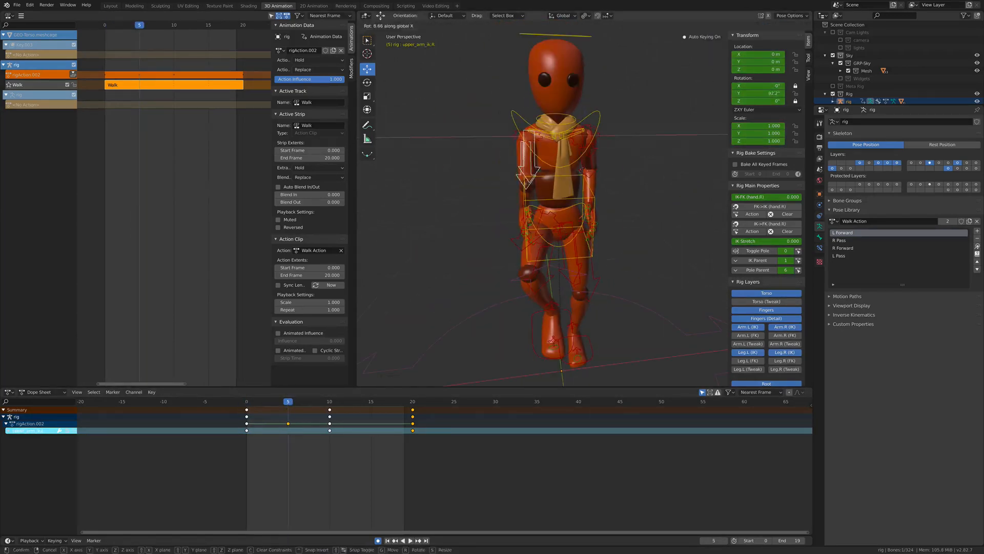
{"action": "left_click", "coordinate": [523, 159]}
{"action": "key", "text": "r"}
{"action": "left_click", "coordinate": [651, 269]}
{"action": "middle_click_drag", "start_coordinate": [651, 269], "coordinate": [626, 274]}
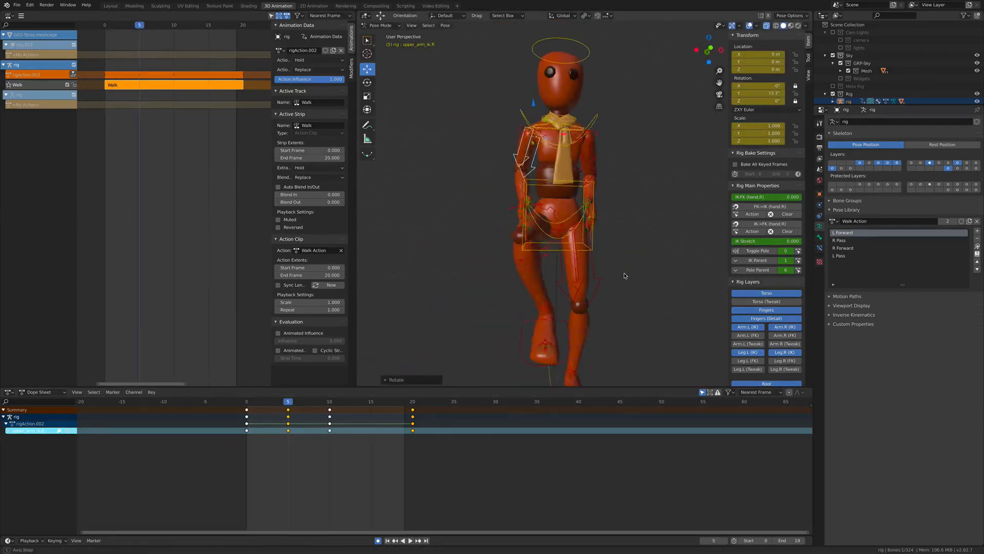
Step: Try further rotations of the right upper arm IK control at frame 5, comparing the elbow direction with frame 3
{"action": "mouse_move", "coordinate": [288, 402]}
{"action": "left_mouse_down"}
{"action": "mouse_move", "coordinate": [255, 402]}
{"action": "mouse_move", "coordinate": [288, 403]}
{"action": "left_mouse_up"}
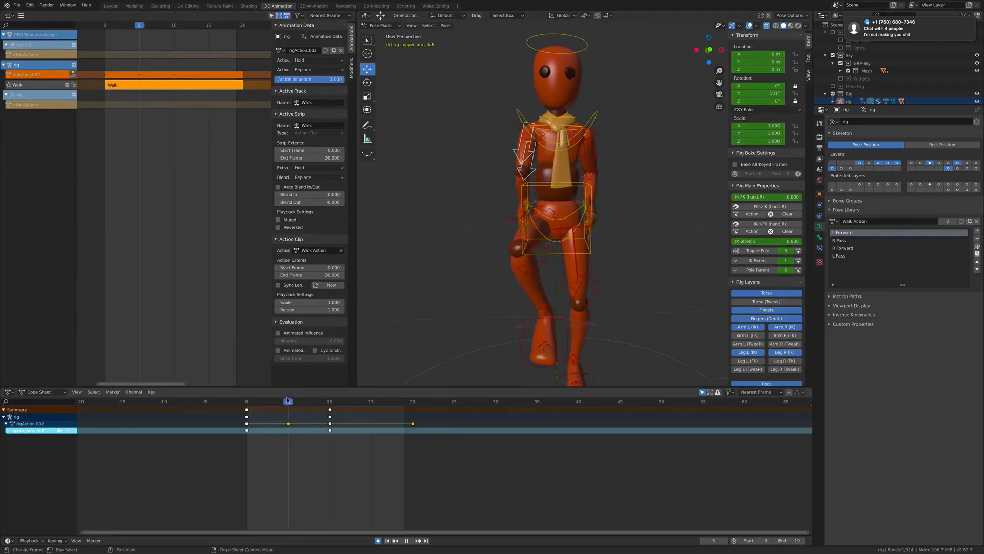
{"action": "key", "text": "r"}
{"action": "left_click", "coordinate": [574, 246]}
{"action": "middle_click_drag", "start_coordinate": [574, 246], "coordinate": [604, 248]}
{"action": "key", "text": "KP_1"}
{"action": "left_click_drag", "start_coordinate": [288, 402], "coordinate": [271, 402]}
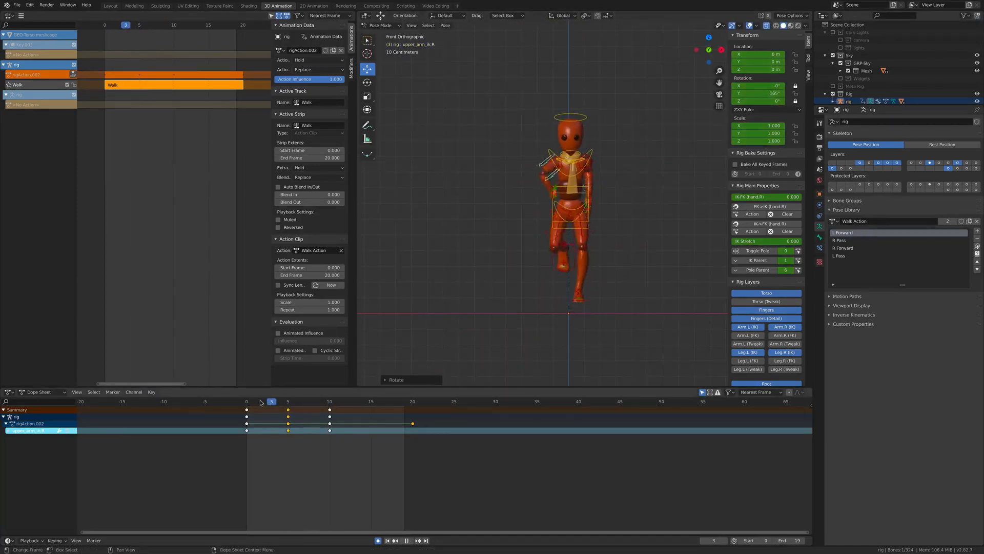
{"action": "middle_click_drag", "start_coordinate": [535, 215], "coordinate": [599, 228]}
{"action": "mouse_move", "coordinate": [271, 402]}
{"action": "left_mouse_down"}
{"action": "mouse_move", "coordinate": [247, 402]}
{"action": "mouse_move", "coordinate": [288, 401]}
{"action": "left_mouse_up"}
{"action": "middle_click_drag", "start_coordinate": [561, 223], "coordinate": [500, 228]}
{"action": "key", "text": "r"}
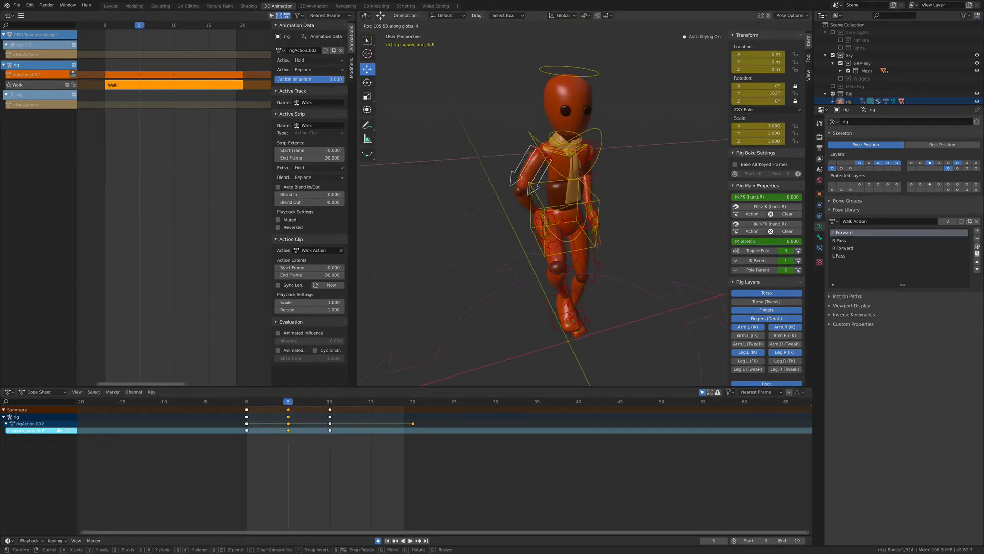
{"action": "left_click", "coordinate": [628, 286]}
Step: Examine how the right upper arm turns at frames 2, 10 and 5
{"action": "scroll", "coordinate": [628, 285], "scroll_direction": "down", "scroll_amount": 2}
{"action": "middle_click_drag", "start_coordinate": [628, 286], "coordinate": [568, 287]}
{"action": "left_click", "coordinate": [263, 402]}
{"action": "scroll", "coordinate": [555, 241], "scroll_direction": "up", "scroll_amount": 2}
{"action": "middle_click_drag", "start_coordinate": [555, 241], "coordinate": [594, 295], "text": "shift"}
{"action": "left_click", "coordinate": [329, 402]}
{"action": "scroll", "coordinate": [594, 295], "scroll_direction": "down", "scroll_amount": 2}
{"action": "left_click", "coordinate": [288, 401]}
Step: Delete the right upper arm IK control's keyframes at frames 5, 10 and 0
{"action": "key", "text": "Delete"}
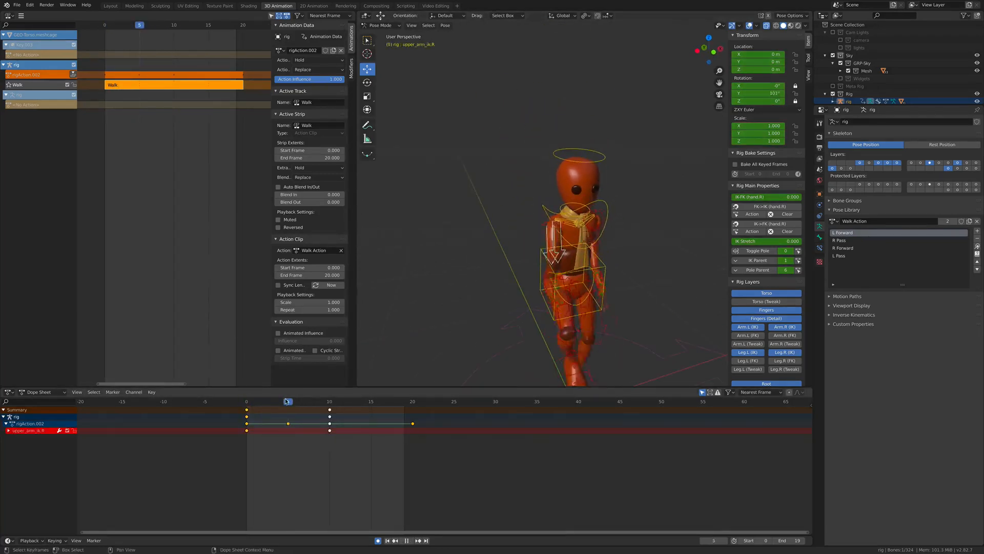
{"action": "left_click", "coordinate": [329, 401]}
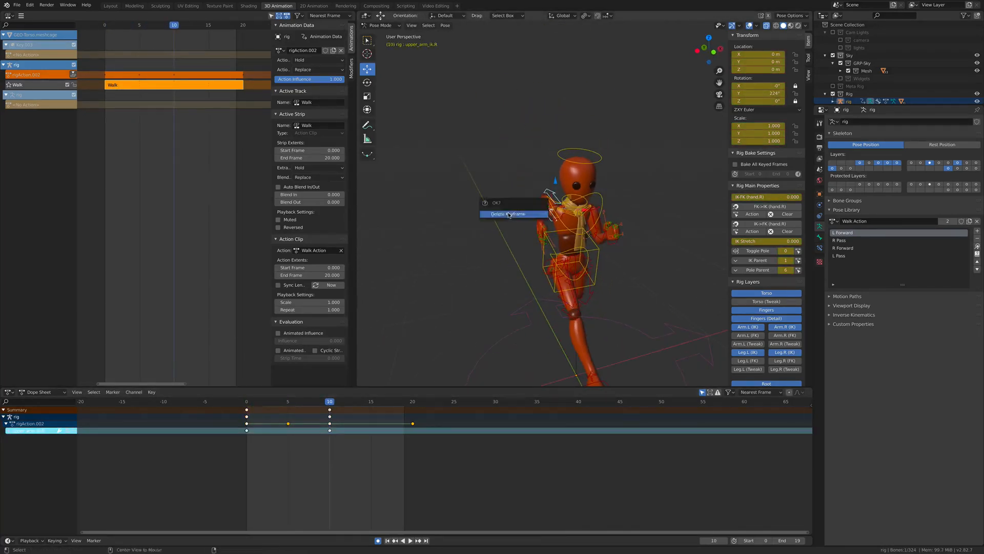
{"action": "left_click", "coordinate": [508, 214]}
{"action": "left_click_drag", "start_coordinate": [300, 401], "coordinate": [247, 401]}
{"action": "left_click", "coordinate": [329, 424]}
{"action": "key", "text": "x"}
{"action": "key", "text": "alt+i"}
{"action": "left_click", "coordinate": [508, 226]}
{"action": "left_click", "coordinate": [246, 402]}
{"action": "key", "text": "alt+i"}
{"action": "left_click", "coordinate": [508, 225]}
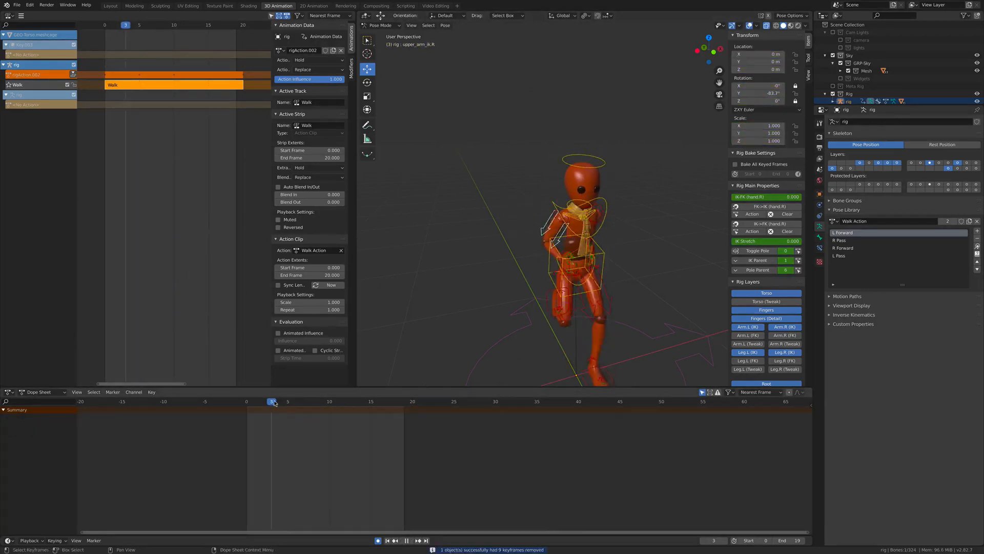
Step: At frame 0, rotate the right upper arm IK control to a Y rotation of about -22°, keying it anew
{"action": "middle_click_drag", "start_coordinate": [610, 253], "coordinate": [567, 238]}
{"action": "key", "text": "r"}
{"action": "left_click", "coordinate": [589, 221]}
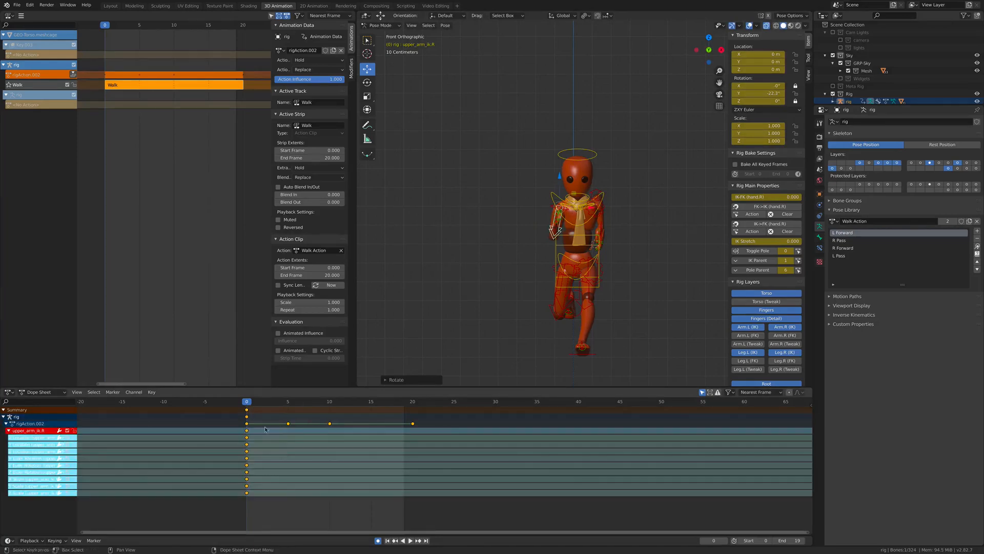
Step: At frame 5, rotate the right upper arm IK control to a Y rotation of about -109° after checking the motion from frame 0
{"action": "left_click_drag", "start_coordinate": [271, 401], "coordinate": [288, 402]}
{"action": "middle_click_drag", "start_coordinate": [513, 266], "coordinate": [543, 277]}
{"action": "left_click_drag", "start_coordinate": [288, 402], "coordinate": [263, 401]}
{"action": "middle_click_drag", "start_coordinate": [461, 302], "coordinate": [625, 302]}
{"action": "left_click_drag", "start_coordinate": [264, 401], "coordinate": [288, 404]}
{"action": "middle_click_drag", "start_coordinate": [681, 279], "coordinate": [476, 272]}
{"action": "key", "text": "r"}
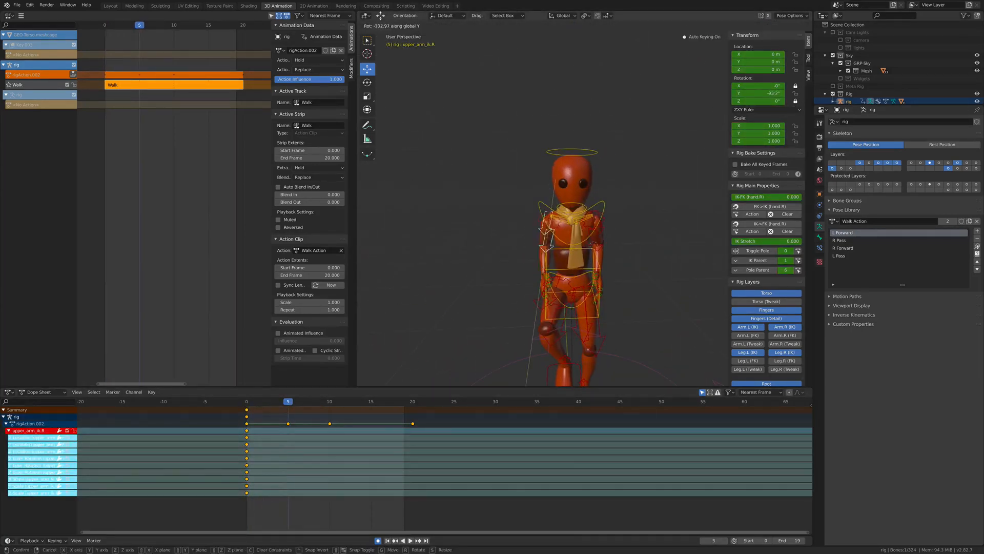
{"action": "left_click", "coordinate": [598, 271]}
{"action": "middle_click_drag", "start_coordinate": [598, 272], "coordinate": [595, 303]}
{"action": "key", "text": "r"}
{"action": "left_click", "coordinate": [584, 216]}
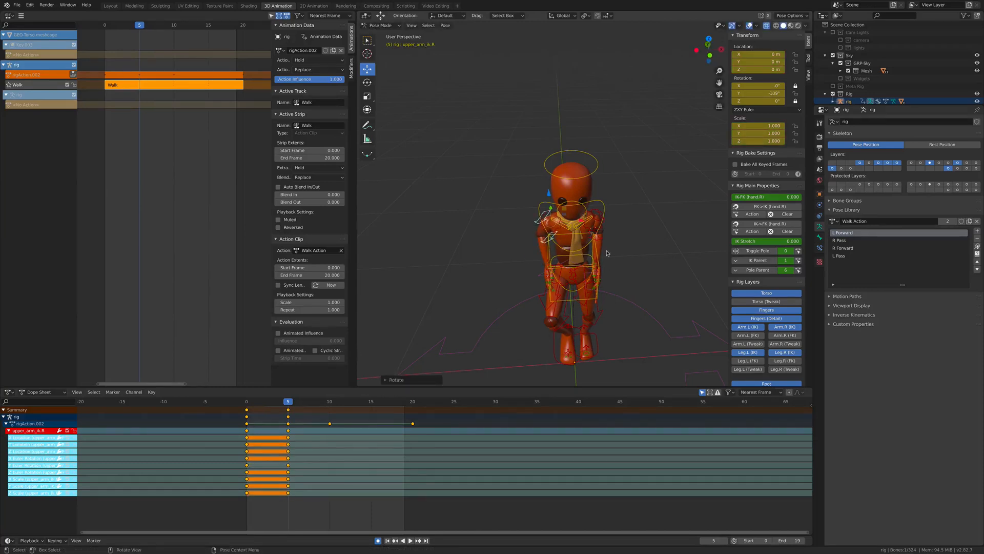
Step: Run the animation through to frame 10 and examine the right arm up close
{"action": "key", "text": "space"}
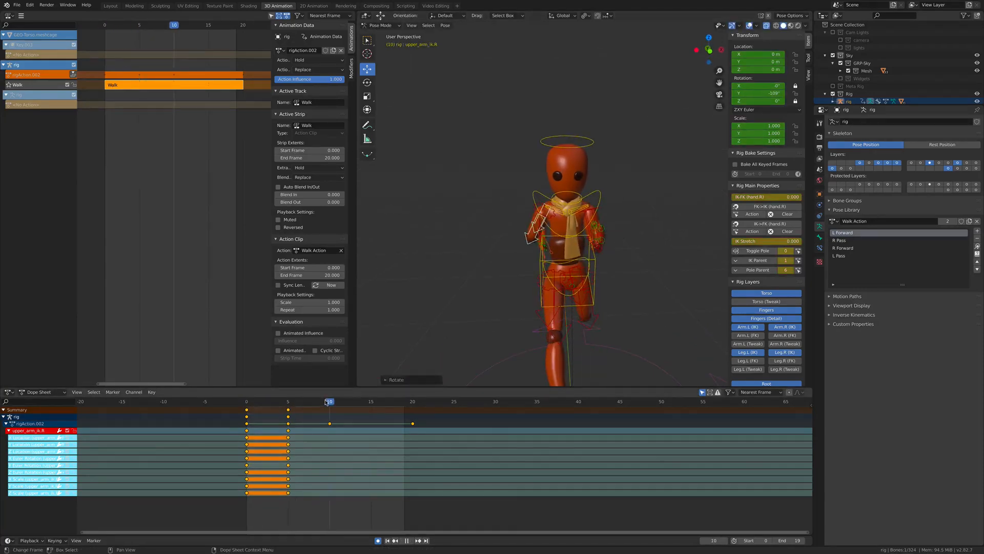
{"action": "key", "text": "space"}
{"action": "middle_click_drag", "start_coordinate": [420, 172], "coordinate": [520, 171]}
{"action": "scroll", "coordinate": [700, 211], "scroll_direction": "up", "scroll_amount": 5}
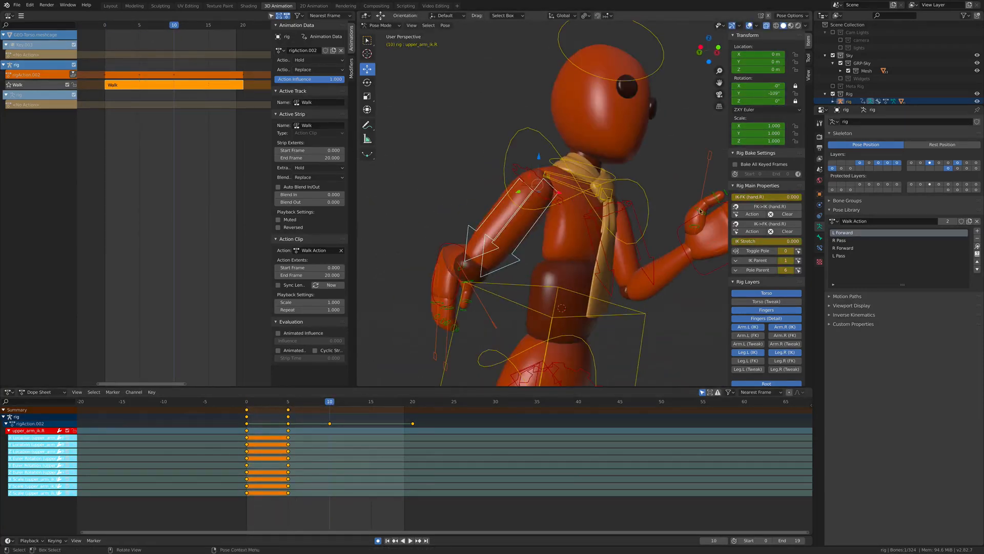
Step: Rotate and key the right upper arm IK control at frames 10 and 20 and replay the arm motion
{"action": "key", "text": "Down"}
{"action": "key", "text": "Down"}
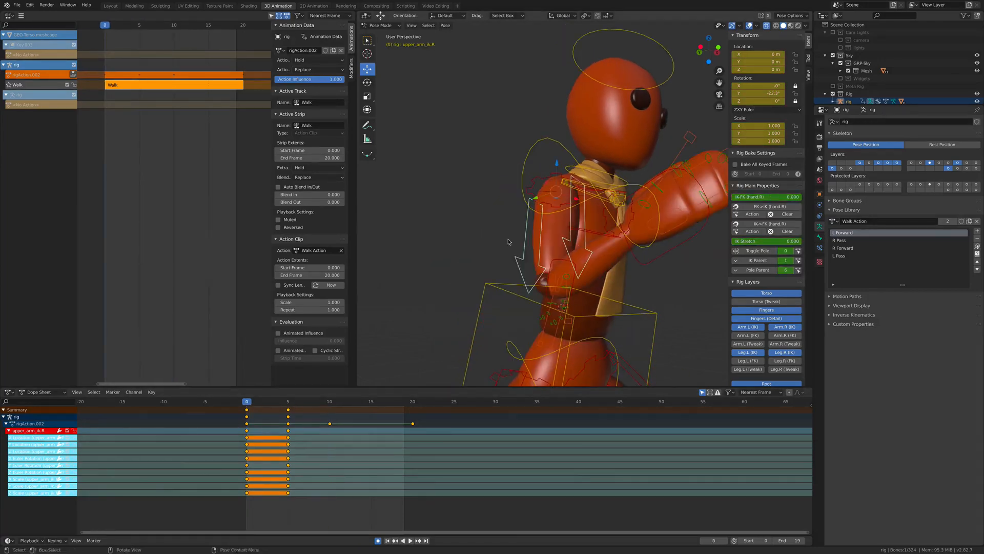
{"action": "key", "text": "Up"}
{"action": "key", "text": "Up"}
{"action": "key", "text": "space"}
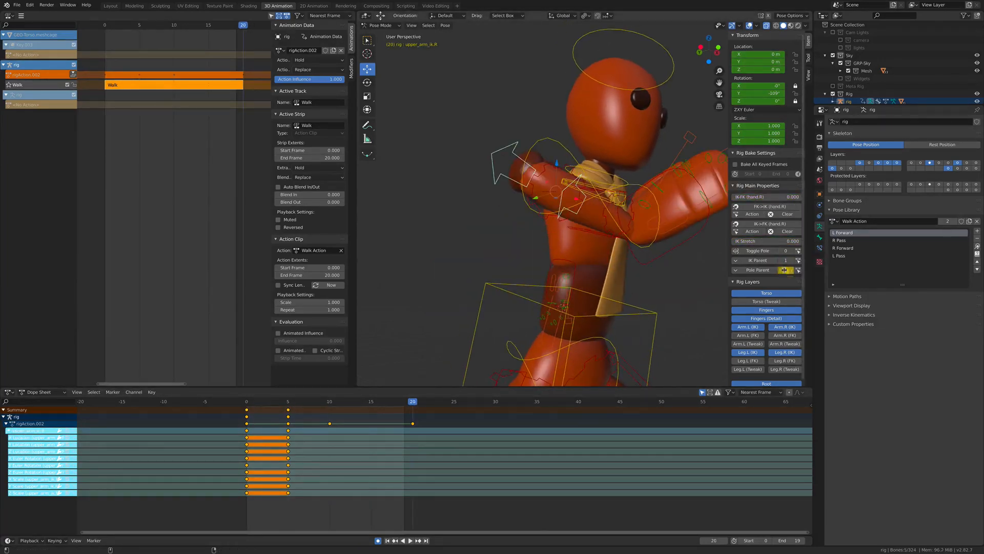
{"action": "left_click_drag", "start_coordinate": [329, 401], "coordinate": [413, 401]}
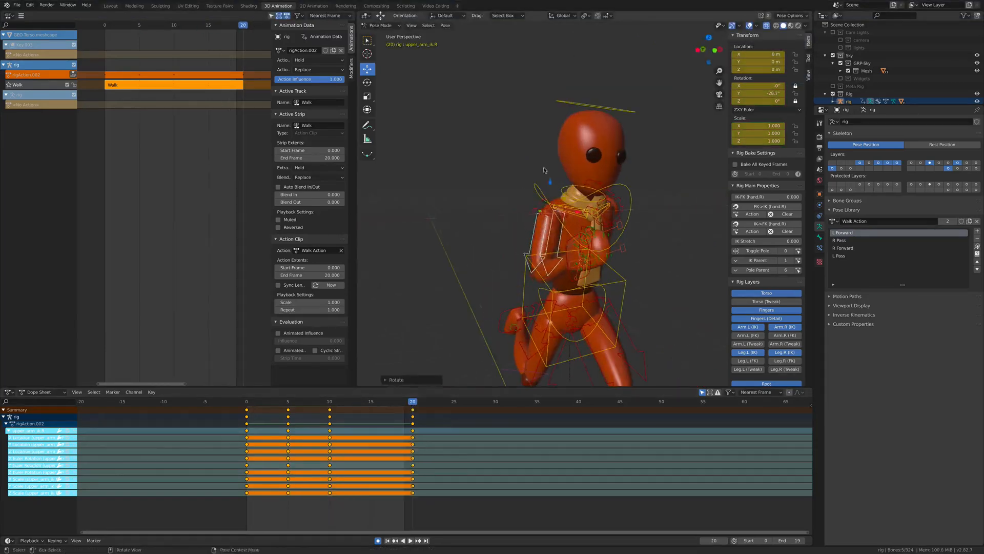
{"action": "key", "text": "space"}
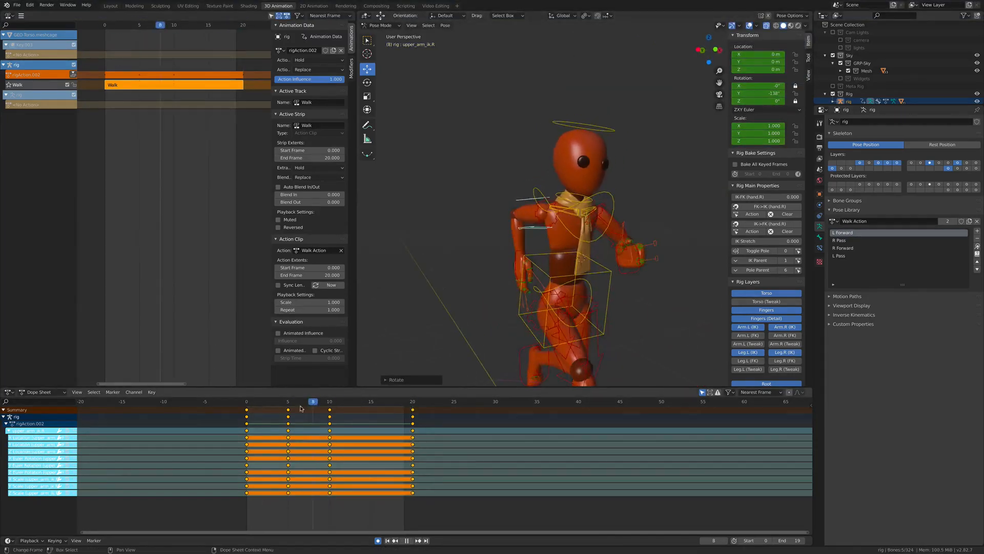
Step: Select the left upper arm IK control, check its motion around frames 5 to 10 and rotate it at frame 10
{"action": "middle_click_drag", "start_coordinate": [604, 215], "coordinate": [513, 225]}
{"action": "left_click", "coordinate": [590, 216]}
{"action": "key", "text": "space"}
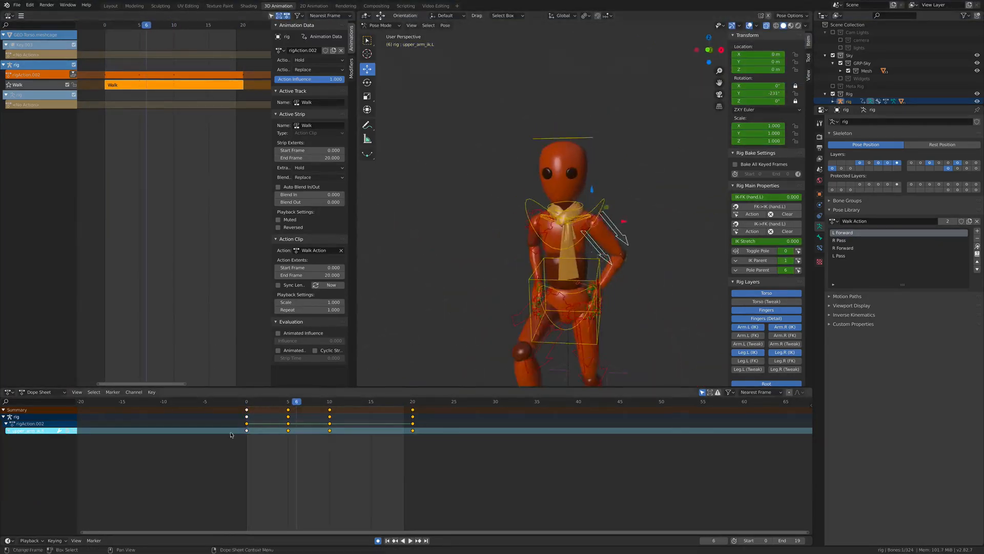
{"action": "left_click_drag", "start_coordinate": [288, 401], "coordinate": [330, 401]}
{"action": "middle_click_drag", "start_coordinate": [564, 231], "coordinate": [640, 230]}
{"action": "left_click_drag", "start_coordinate": [329, 401], "coordinate": [313, 401]}
{"action": "middle_click_drag", "start_coordinate": [615, 231], "coordinate": [554, 241]}
{"action": "mouse_move", "coordinate": [312, 401]}
{"action": "left_mouse_down"}
{"action": "mouse_move", "coordinate": [296, 401]}
{"action": "mouse_move", "coordinate": [329, 401]}
{"action": "left_mouse_up"}
{"action": "key", "text": "r"}
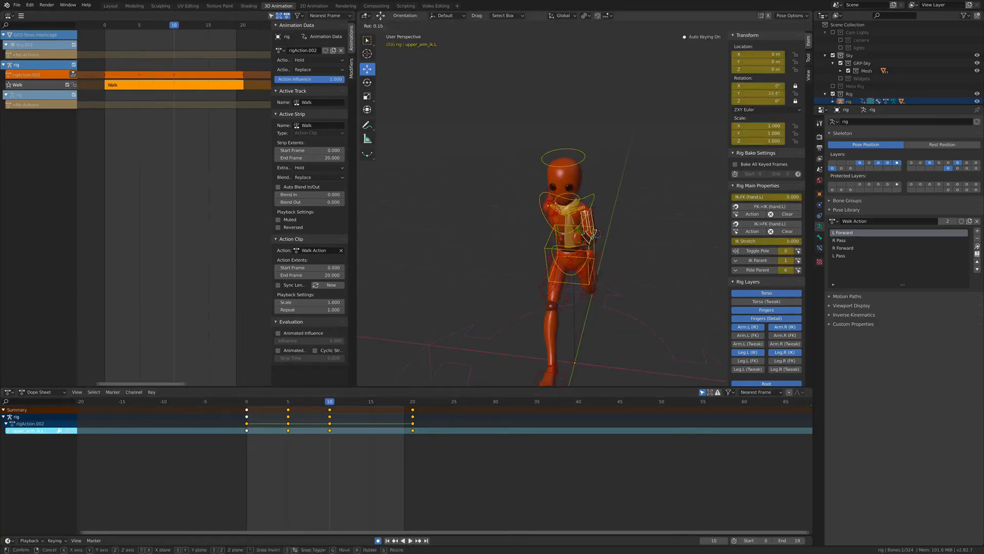
{"action": "left_click", "coordinate": [590, 210]}
Step: Rotate the left upper arm IK control about the global X axis at frame 10 and check the motion up to frame 20
{"action": "mouse_move", "coordinate": [591, 210]}
{"action": "middle_mouse_down"}
{"action": "mouse_move", "coordinate": [492, 215]}
{"action": "mouse_move", "coordinate": [590, 210]}
{"action": "middle_mouse_up"}
{"action": "scroll", "coordinate": [590, 210], "scroll_direction": "up", "scroll_amount": 2}
{"action": "scroll", "coordinate": [330, 405], "scroll_direction": "down", "scroll_amount": 1}
{"action": "left_click_drag", "start_coordinate": [328, 406], "coordinate": [339, 402]}
{"action": "key", "text": "r"}
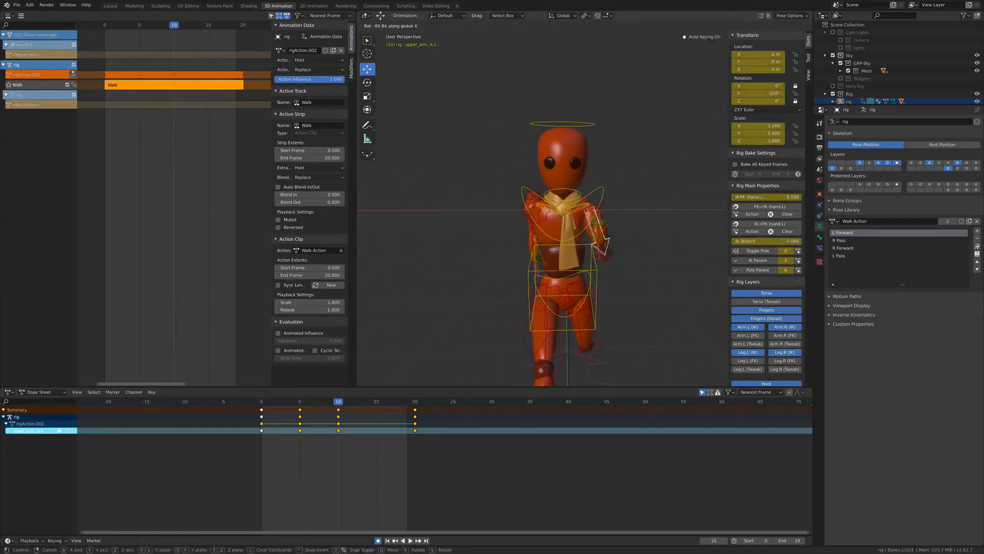
{"action": "left_click", "coordinate": [615, 231]}
{"action": "middle_click_drag", "start_coordinate": [615, 231], "coordinate": [628, 256]}
{"action": "key", "text": "space"}
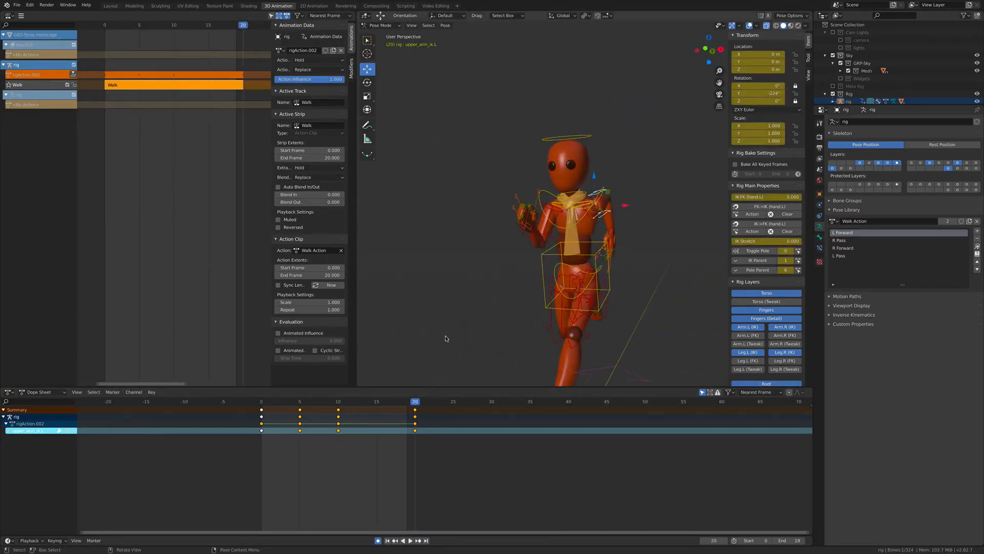
{"action": "key", "text": "space"}
Step: At frame 5, rotate the right thigh IK control about 19° around global Z and reposition the hand IK controls
{"action": "key", "text": "KP_1"}
{"action": "key", "text": "r"}
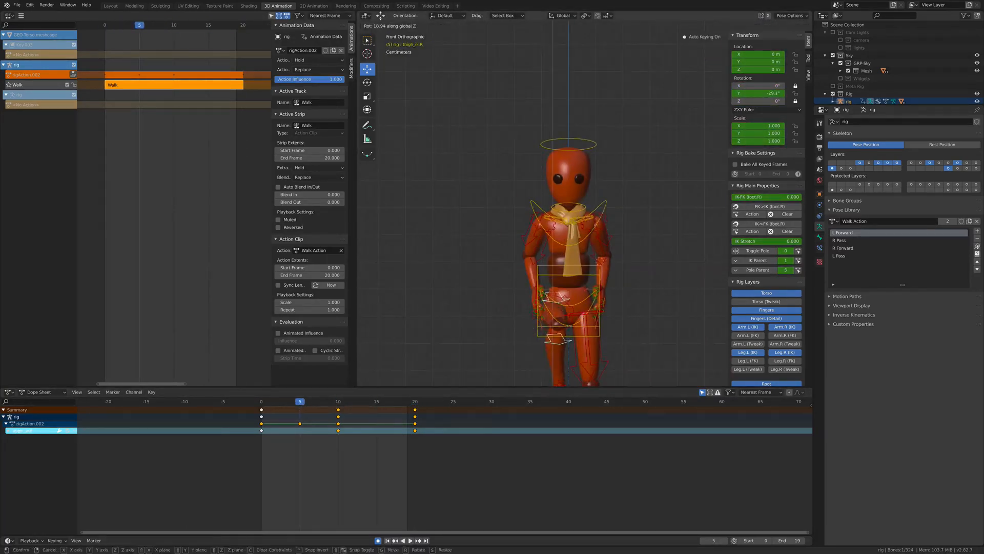
{"action": "left_click", "coordinate": [615, 231]}
{"action": "scroll", "coordinate": [615, 262], "scroll_direction": "down", "scroll_amount": 1}
{"action": "left_click", "coordinate": [600, 354]}
{"action": "key", "text": "g"}
{"action": "left_click", "coordinate": [607, 354]}
{"action": "left_click", "coordinate": [600, 271], "text": "shift"}
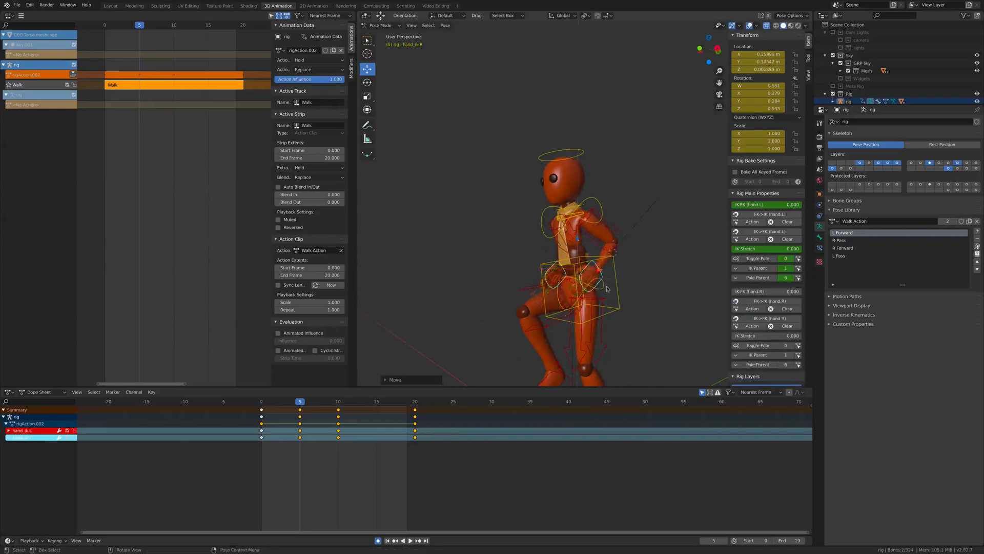
Step: Select the whole rig and use its frame 5 keyframes to key the opposite passing pose at frame 15
{"action": "scroll", "coordinate": [660, 299], "scroll_direction": "up", "scroll_amount": 3}
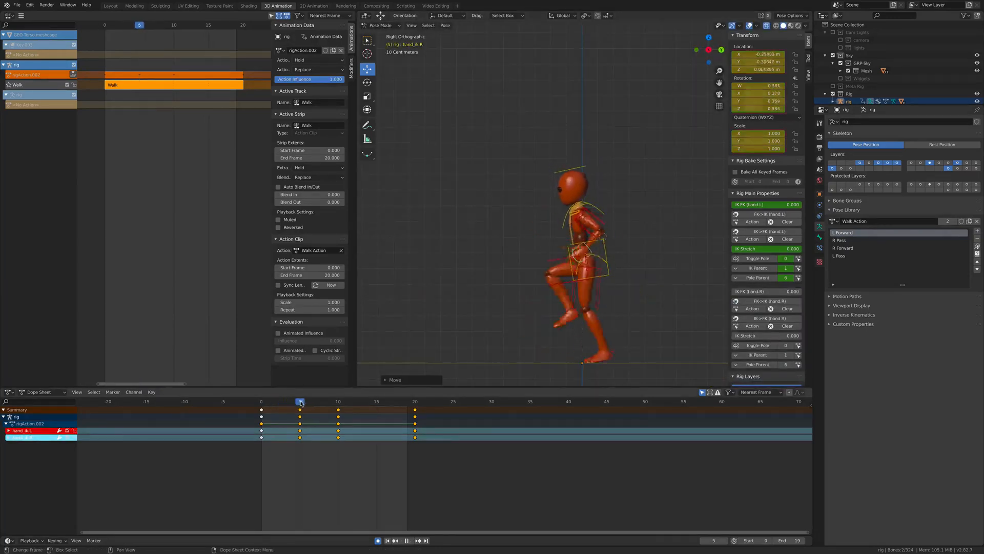
{"action": "left_click", "coordinate": [597, 355]}
{"action": "key", "text": "ctrl+z"}
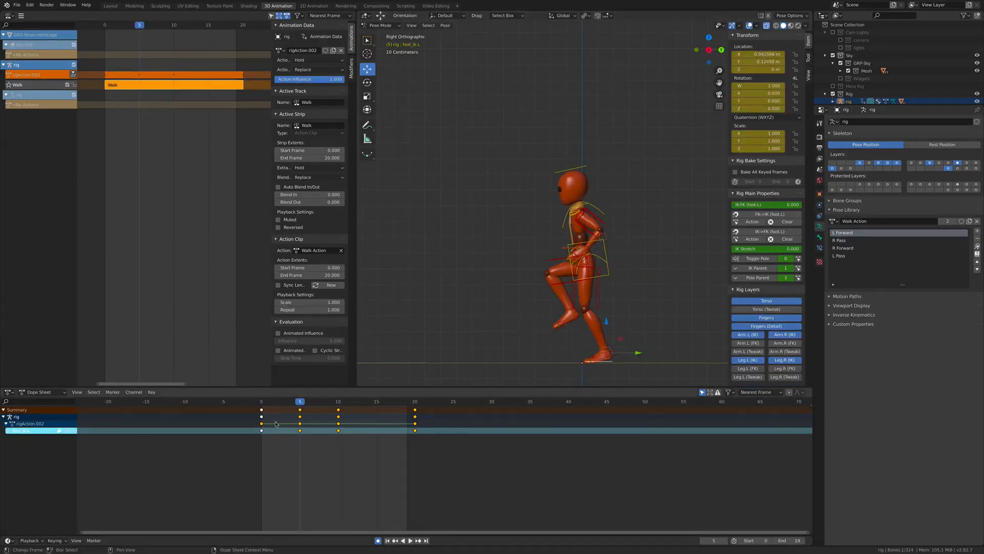
{"action": "mouse_move", "coordinate": [297, 405]}
{"action": "left_mouse_down"}
{"action": "mouse_move", "coordinate": [285, 404]}
{"action": "mouse_move", "coordinate": [338, 404]}
{"action": "mouse_move", "coordinate": [298, 404]}
{"action": "left_mouse_up"}
{"action": "key", "text": "a"}
{"action": "left_click", "coordinate": [298, 416]}
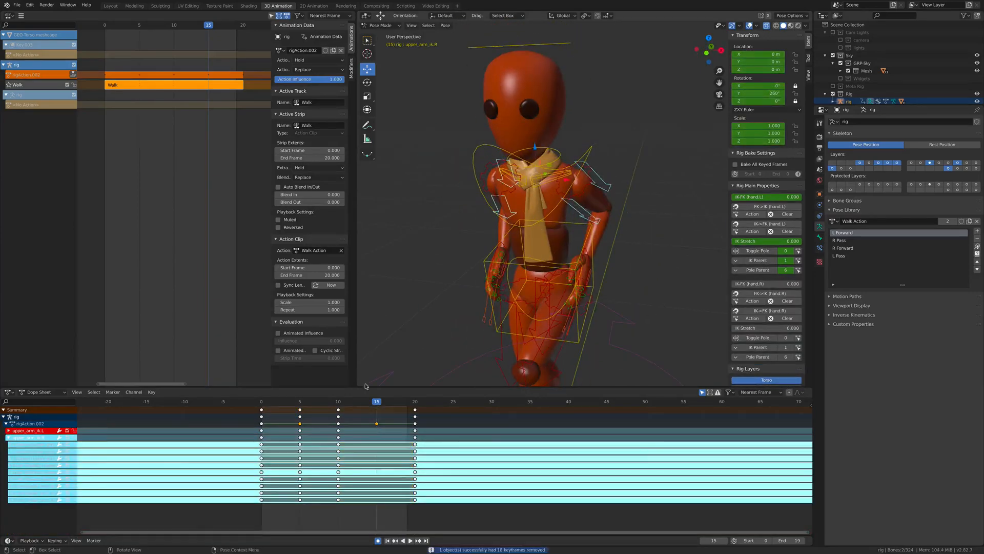
Step: Replace both upper arm IK controls' keyframes at frame 15 with newly inserted ones
{"action": "left_click_drag", "start_coordinate": [376, 403], "coordinate": [415, 402]}
{"action": "key", "text": "i"}
{"action": "left_click", "coordinate": [593, 184]}
{"action": "key", "text": "space"}
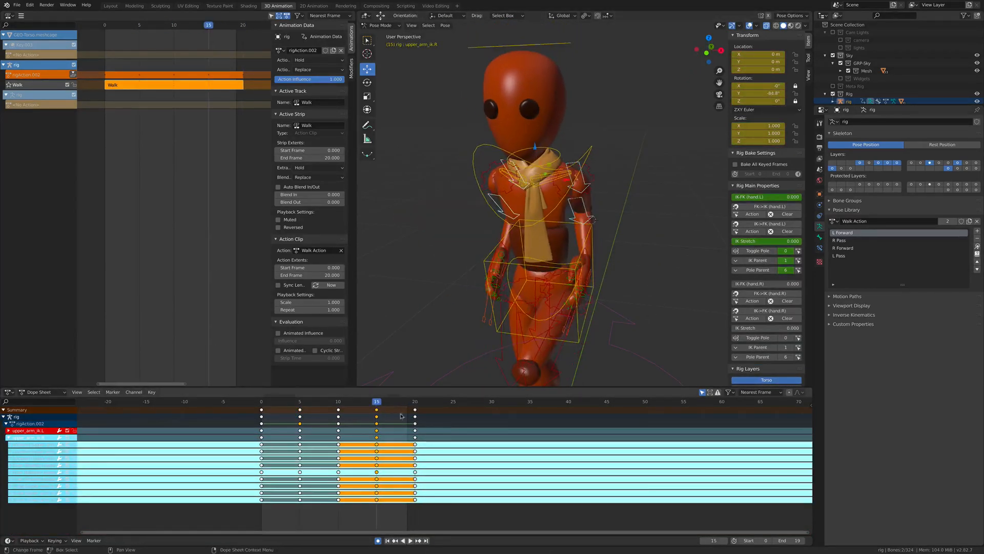
Step: Review the run from the front and side and move the left foot IK control forward at frame 4
{"action": "scroll", "coordinate": [686, 294], "scroll_direction": "down", "scroll_amount": 6}
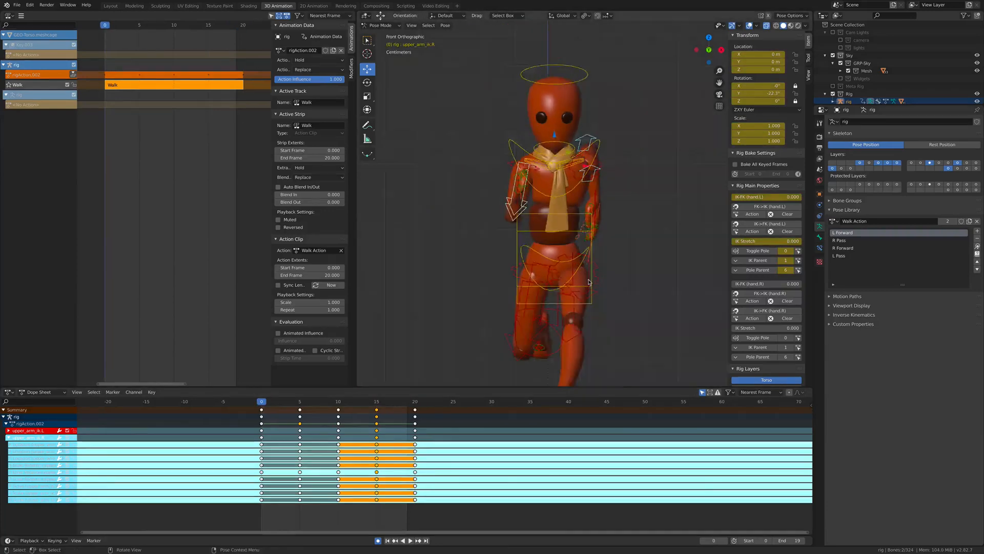
{"action": "middle_click_drag", "start_coordinate": [687, 294], "coordinate": [468, 267]}
{"action": "key", "text": "KP_3"}
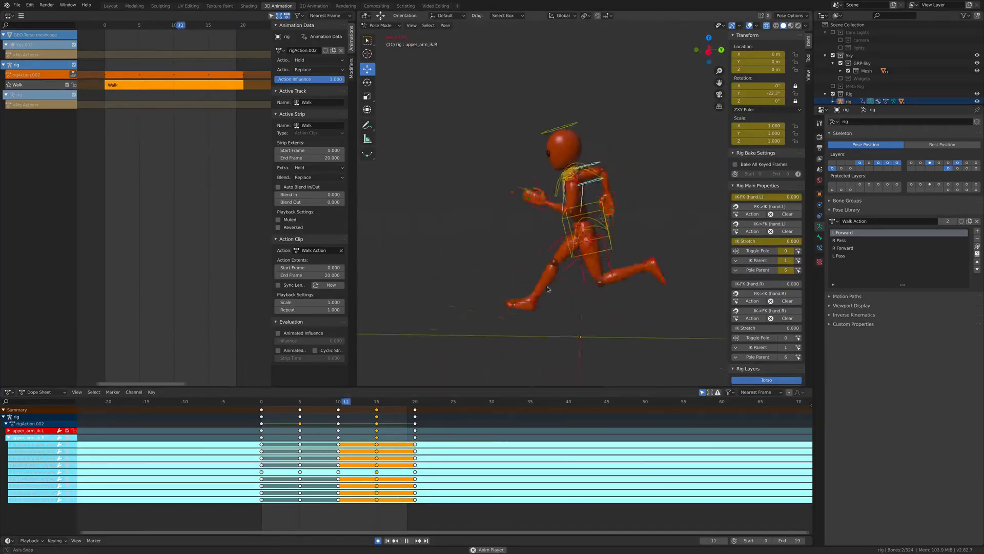
{"action": "key", "text": "space"}
{"action": "scroll", "coordinate": [311, 451], "scroll_direction": "down", "scroll_amount": 2}
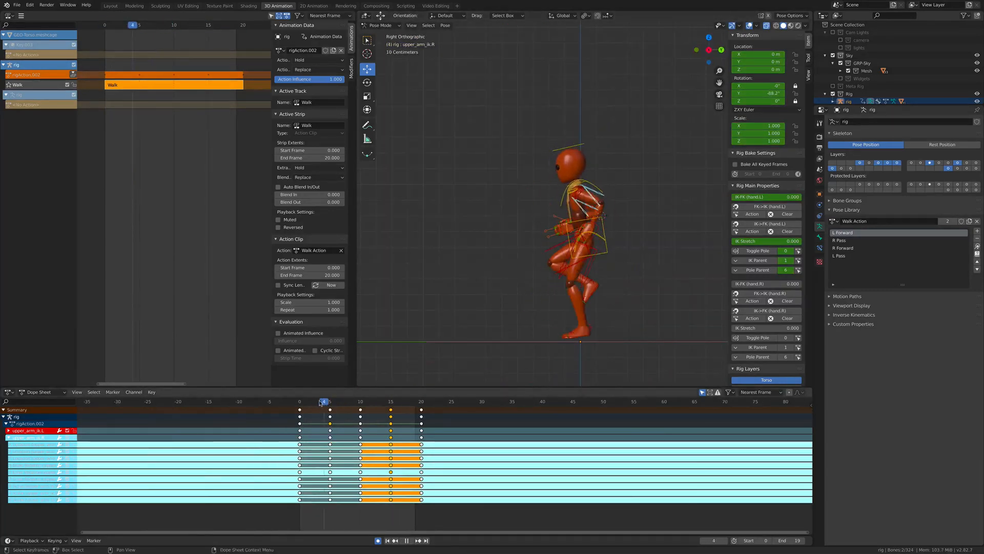
{"action": "left_click", "coordinate": [578, 333]}
{"action": "left_click_drag", "start_coordinate": [617, 331], "coordinate": [601, 330]}
Step: At frame 4, lower the torso control and both hand IK controls together by about 0.027 m and play the cycle
{"action": "left_click", "coordinate": [604, 241]}
{"action": "left_click", "coordinate": [567, 228], "text": "shift"}
{"action": "left_click", "coordinate": [590, 230], "text": "shift"}
{"action": "left_click_drag", "start_coordinate": [583, 198], "coordinate": [583, 202]}
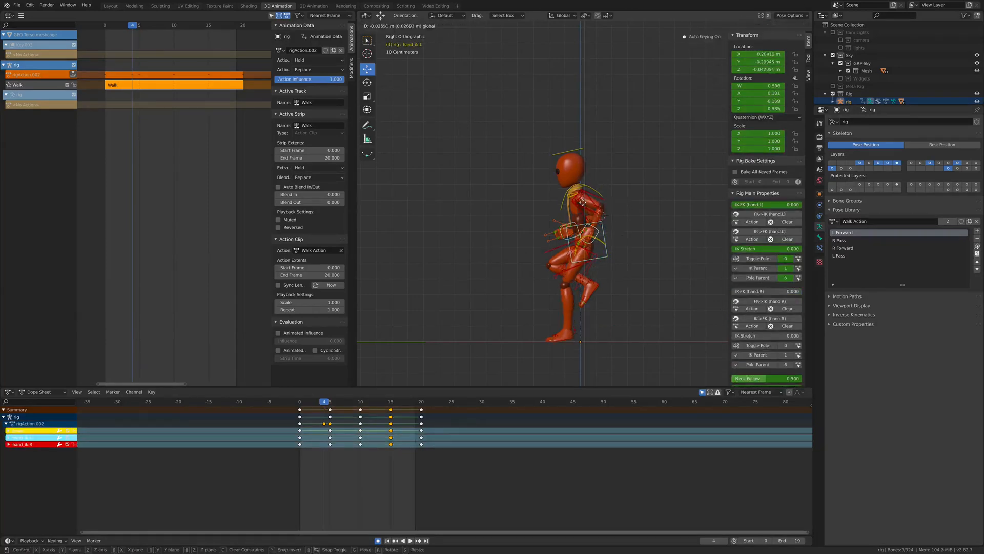
{"action": "left_click", "coordinate": [583, 202]}
{"action": "key", "text": "space"}
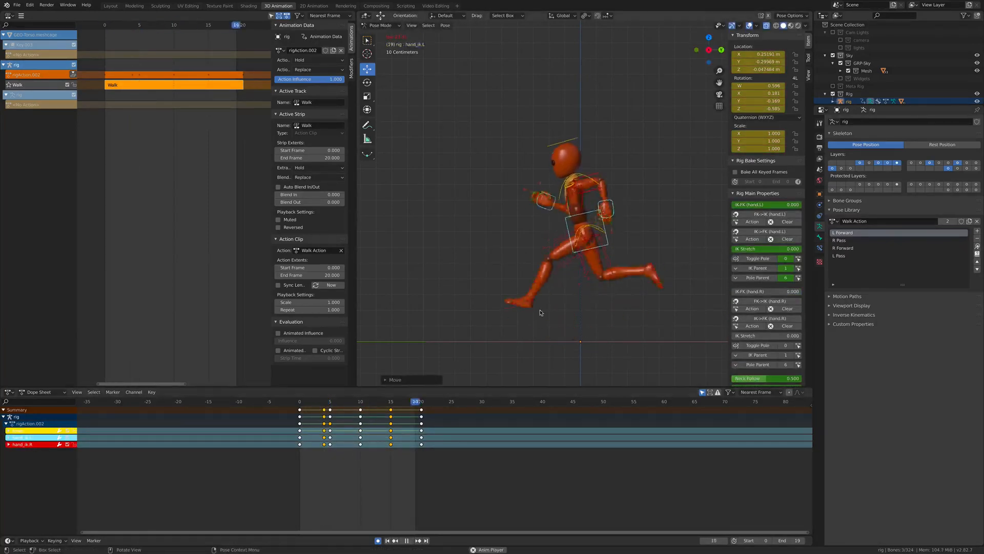
{"action": "key", "text": "Escape"}
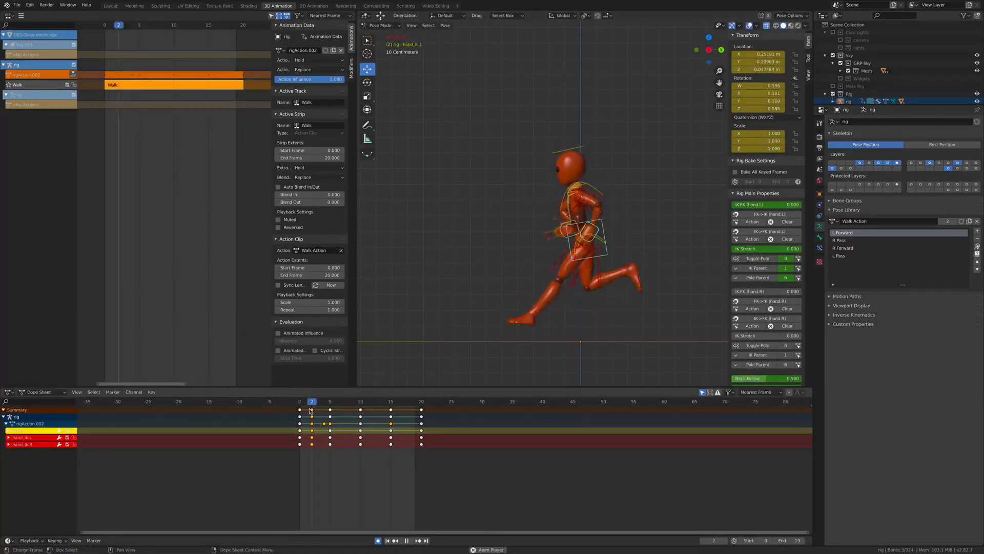
Step: At frame 4, adjust the left foot's heel rotation and IK position, and replay the footfall
{"action": "key", "text": "Escape"}
{"action": "left_click", "coordinate": [572, 330]}
{"action": "key", "text": "g"}
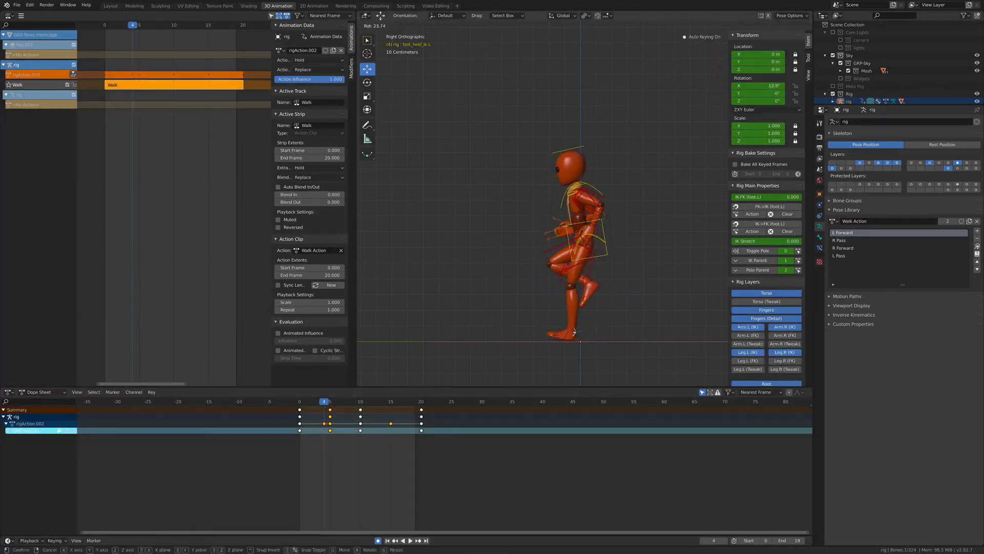
{"action": "left_click", "coordinate": [582, 330]}
{"action": "key", "text": "space"}
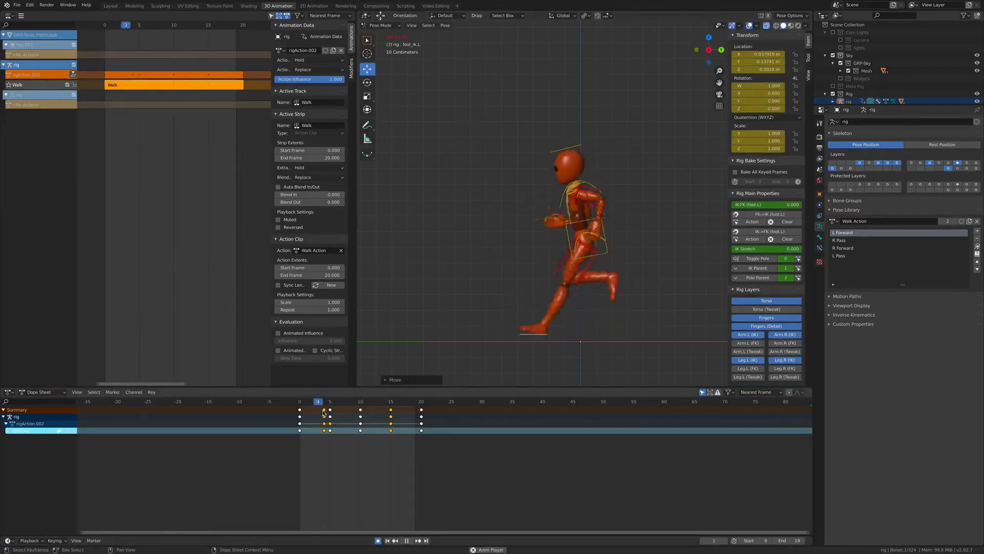
Step: Paste the left foot's frame 4 key at frame 14 and copy the whole rig's frame 4 keyframes there as well
{"action": "key", "text": "space"}
{"action": "key", "text": "Left"}
{"action": "key", "text": "Left"}
{"action": "key", "text": "Left"}
{"action": "key", "text": "ctrl+v"}
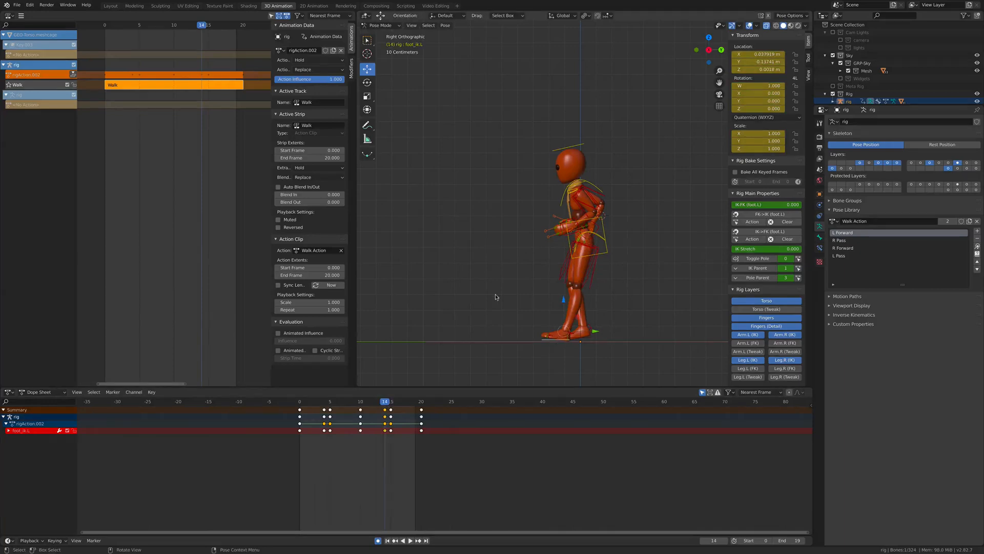
{"action": "key", "text": "a"}
{"action": "left_click", "coordinate": [323, 410]}
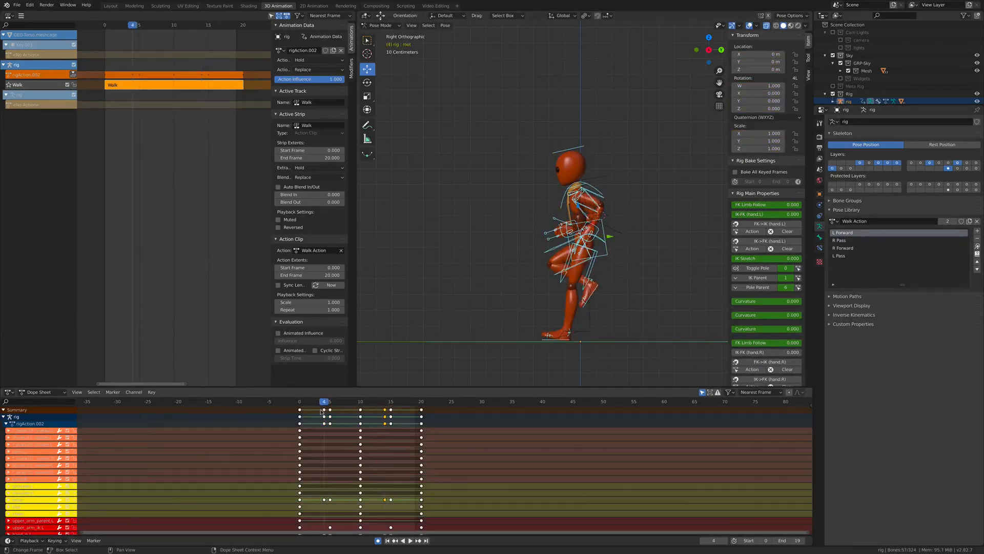
{"action": "middle_click_drag", "start_coordinate": [430, 348], "coordinate": [456, 382]}
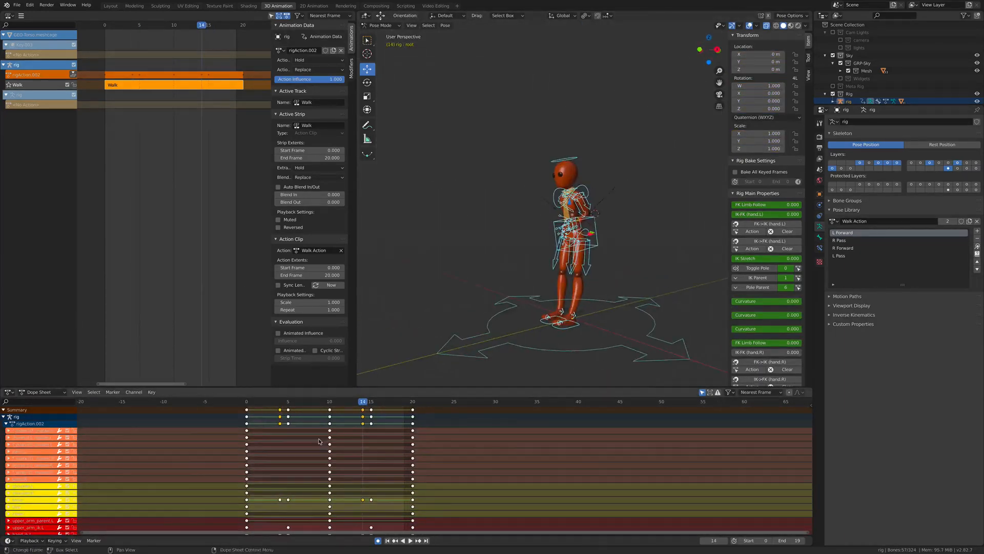
Step: Try deleting the rig's frame 14 keyframes, replay the motion and undo the deletion
{"action": "left_click", "coordinate": [362, 401]}
{"action": "right_click", "coordinate": [363, 403]}
{"action": "left_click", "coordinate": [357, 460]}
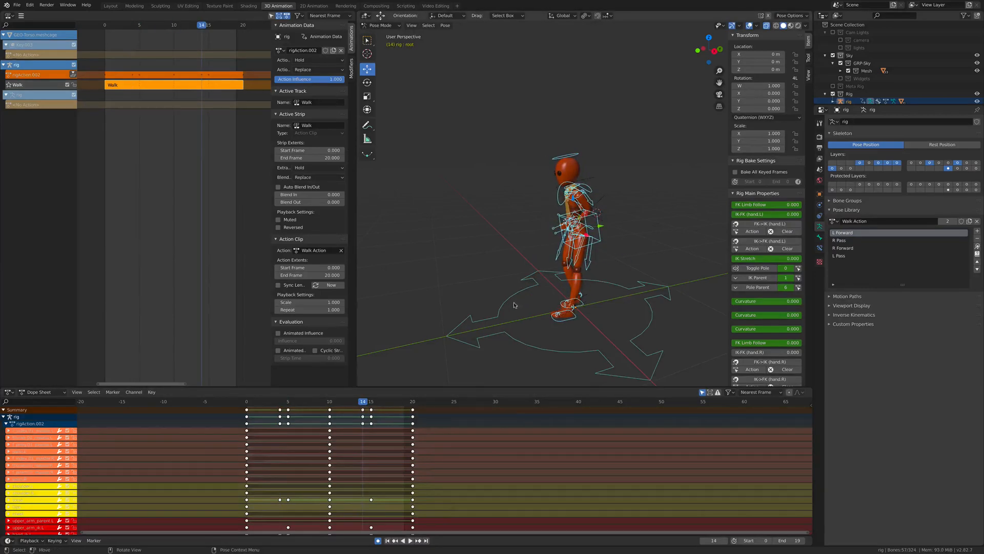
{"action": "key", "text": "alt+a"}
{"action": "key", "text": "a"}
{"action": "middle_click_drag", "start_coordinate": [616, 298], "coordinate": [604, 295]}
{"action": "key", "text": "space"}
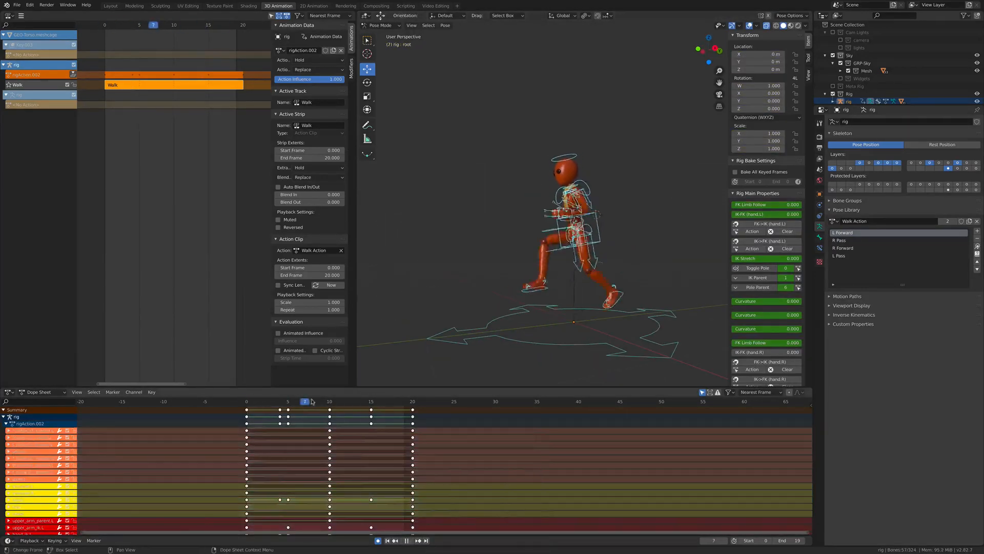
{"action": "right_click", "coordinate": [364, 415]}
{"action": "key", "text": "ctrl+z"}
{"action": "key", "text": "ctrl+z"}
Step: Check the motion from the side and move the right foot IK control forward along the ground at frame 14
{"action": "key", "text": "KP_3"}
{"action": "left_click_drag", "start_coordinate": [288, 403], "coordinate": [320, 403]}
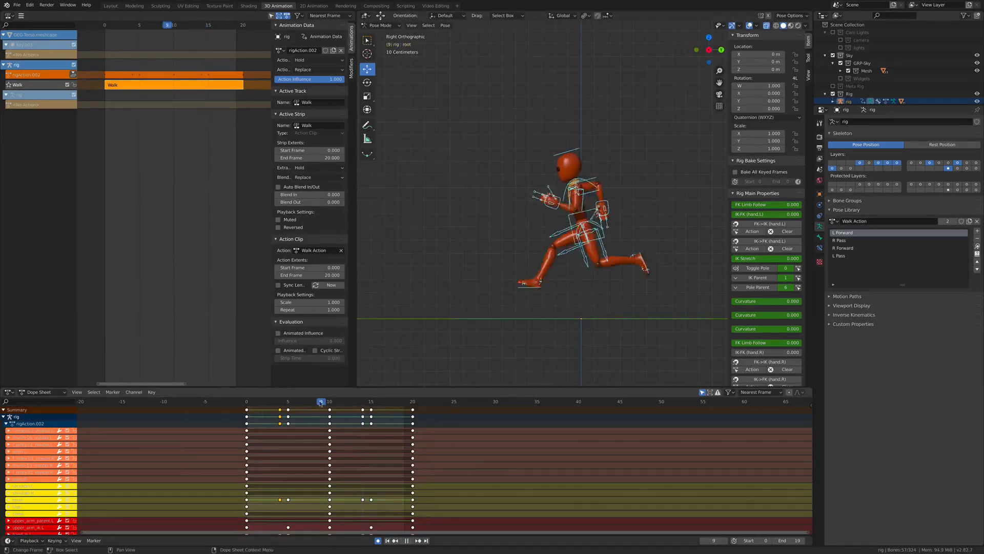
{"action": "scroll", "coordinate": [571, 325], "scroll_direction": "up", "scroll_amount": 5}
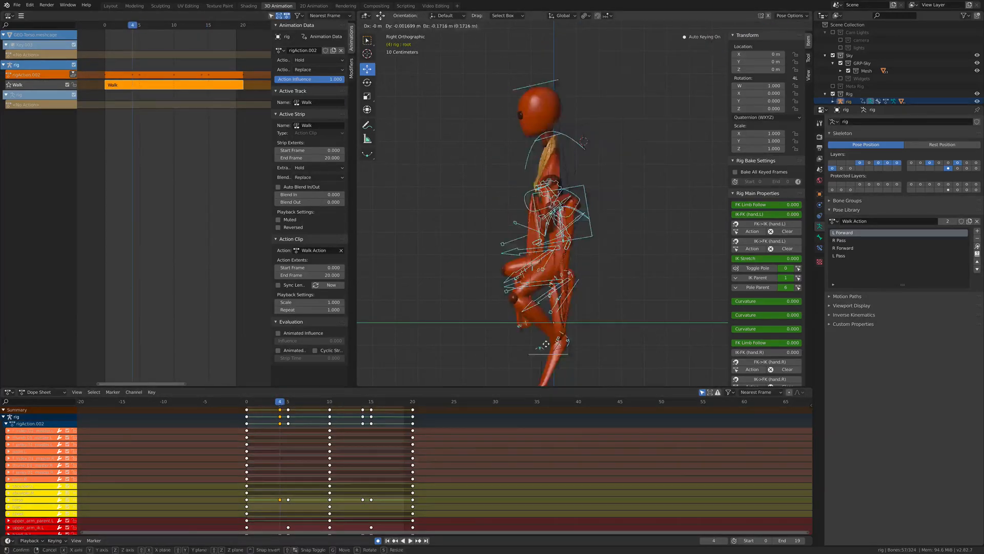
{"action": "key", "text": "a"}
{"action": "left_click", "coordinate": [570, 325]}
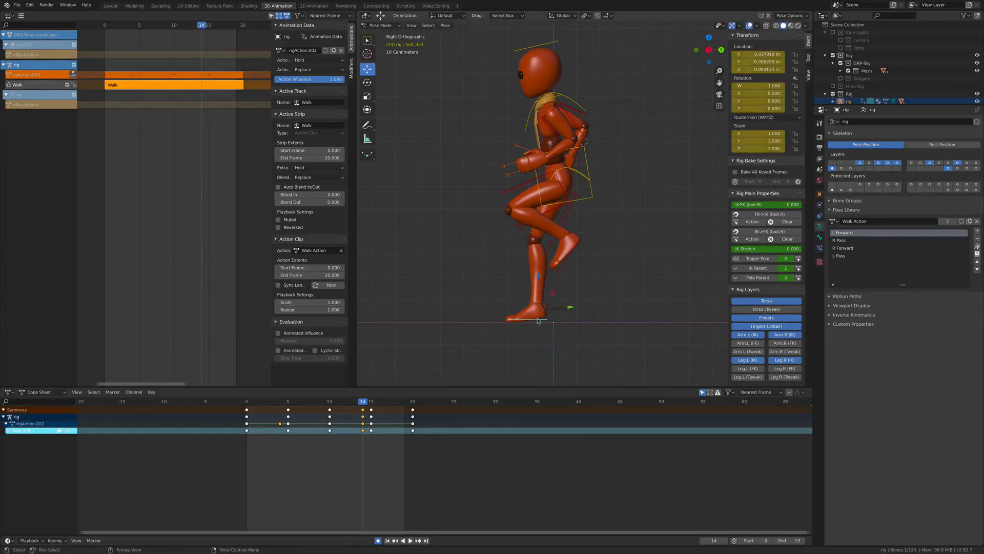
{"action": "left_click_drag", "start_coordinate": [590, 307], "coordinate": [567, 308]}
Step: At frame 14, adjust the height of the torso control together with both hand IK controls
{"action": "left_click", "coordinate": [589, 179]}
{"action": "left_click_drag", "start_coordinate": [594, 177], "coordinate": [588, 177]}
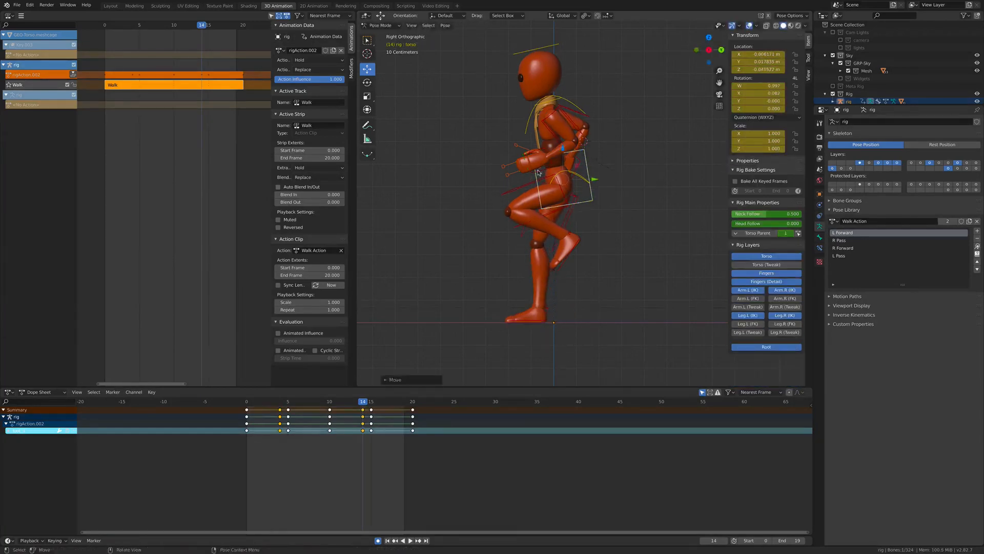
{"action": "left_click", "coordinate": [533, 159]}
{"action": "middle_click_drag", "start_coordinate": [589, 169], "coordinate": [564, 187]}
{"action": "left_click", "coordinate": [589, 166], "text": "shift"}
{"action": "left_click_drag", "start_coordinate": [571, 133], "coordinate": [571, 125]}
{"action": "middle_click_drag", "start_coordinate": [571, 132], "coordinate": [574, 154], "text": "alt"}
Step: Fine-tune the right foot IK control's forward placement on the ground at frame 14
{"action": "left_click", "coordinate": [556, 290]}
{"action": "left_click_drag", "start_coordinate": [574, 291], "coordinate": [562, 307]}
{"action": "scroll", "coordinate": [568, 303], "scroll_direction": "up", "scroll_amount": 1}
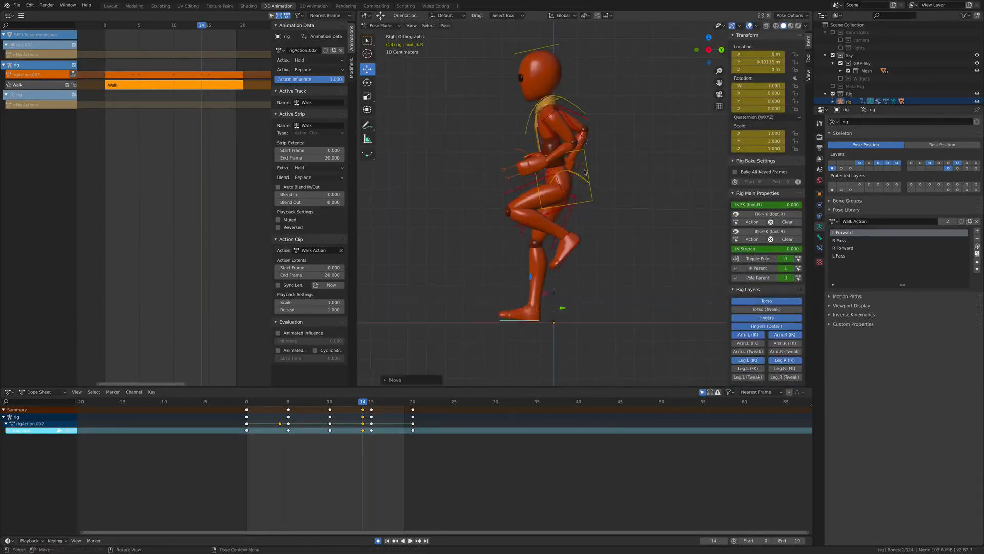
{"action": "scroll", "coordinate": [563, 307], "scroll_direction": "down", "scroll_amount": 3}
Step: At frame 4, rotate the left heel control and lower the left foot IK control toward the ground
{"action": "left_click_drag", "start_coordinate": [362, 402], "coordinate": [280, 404]}
{"action": "left_click", "coordinate": [553, 267]}
{"action": "scroll", "coordinate": [563, 280], "scroll_direction": "up", "scroll_amount": 3}
{"action": "key", "text": "r"}
{"action": "left_click", "coordinate": [553, 303]}
{"action": "left_click", "coordinate": [544, 304]}
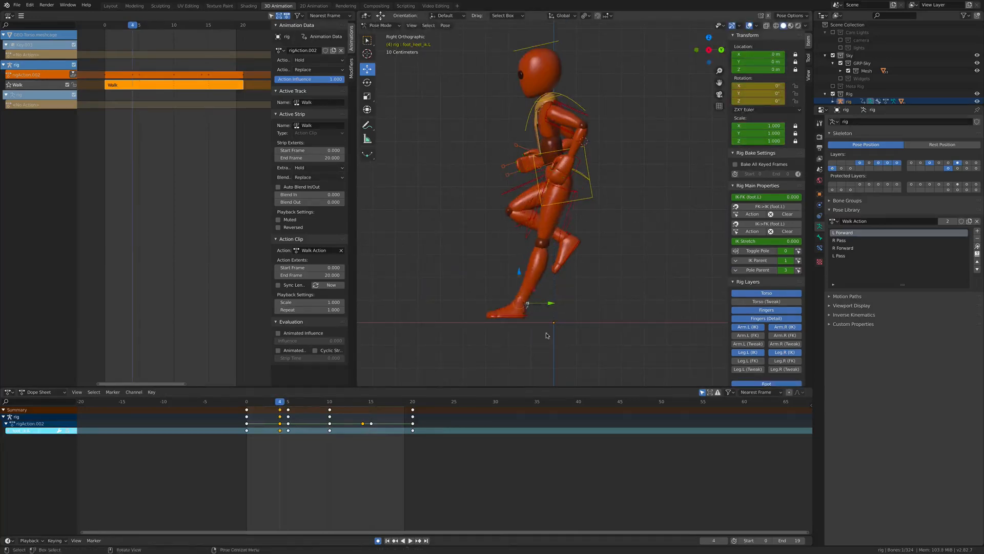
{"action": "key", "text": "r"}
{"action": "left_click", "coordinate": [549, 303]}
{"action": "left_click", "coordinate": [531, 314]}
{"action": "left_click_drag", "start_coordinate": [527, 274], "coordinate": [527, 280]}
Step: At frame 4, lower the torso control slightly together with both hand IK controls and replay the run
{"action": "left_click", "coordinate": [589, 180]}
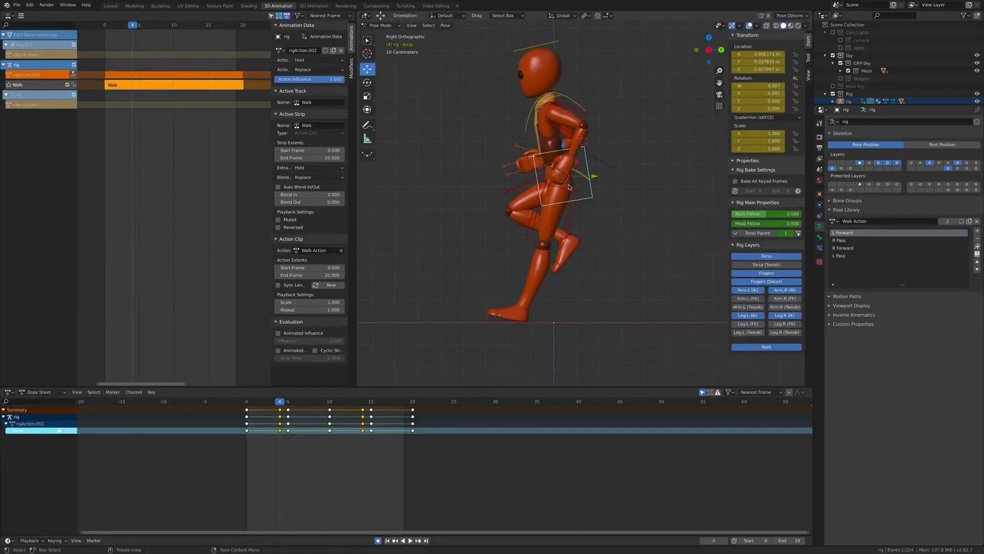
{"action": "left_click", "coordinate": [533, 159], "text": "shift"}
{"action": "left_click", "coordinate": [576, 167], "text": "shift"}
{"action": "left_click_drag", "start_coordinate": [560, 135], "coordinate": [559, 137]}
{"action": "left_click", "coordinate": [559, 137]}
{"action": "key", "text": "space"}
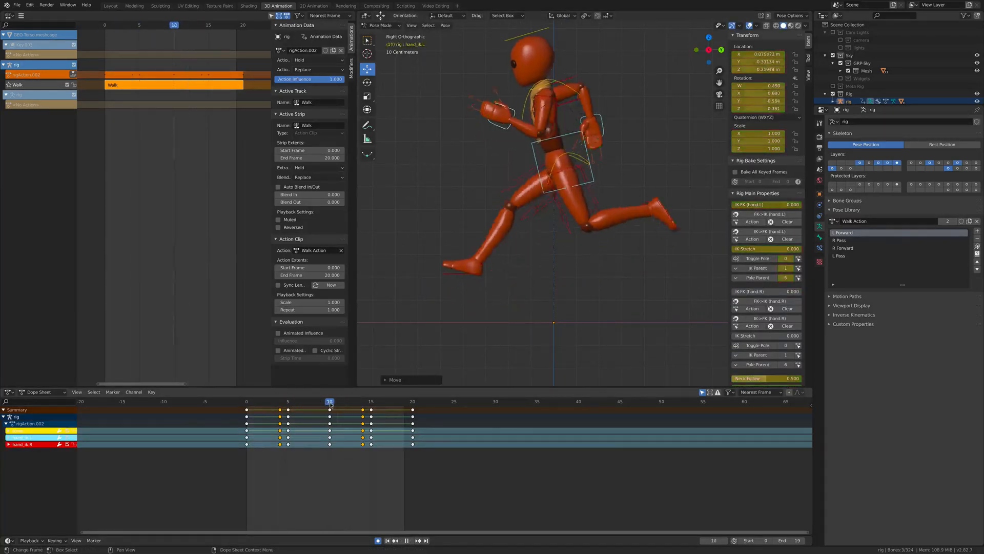
Step: Replay the run, and nudge the left foot IK control slightly lower at frames 0 and 4
{"action": "key", "text": "space"}
{"action": "key", "text": "space"}
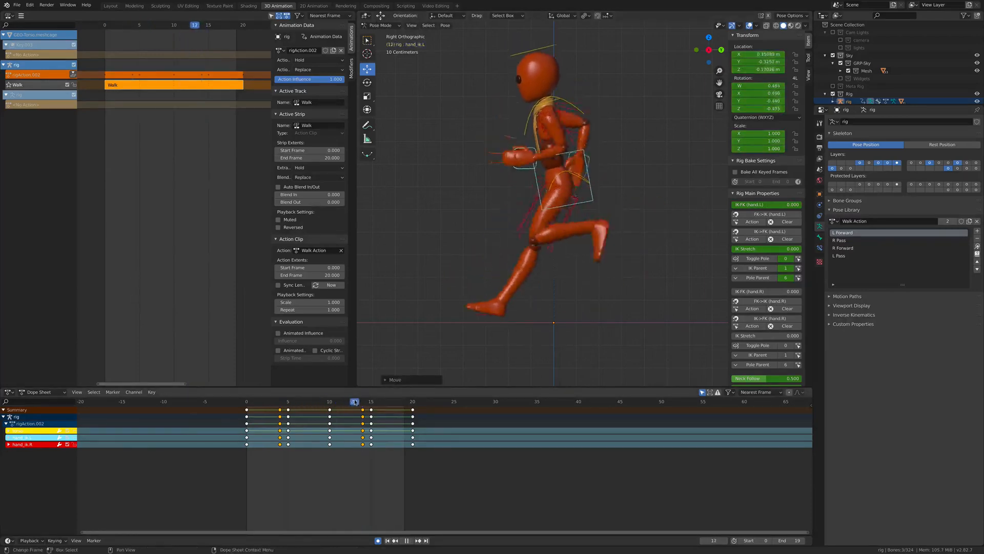
{"action": "key", "text": "space"}
{"action": "left_click", "coordinate": [246, 403]}
{"action": "left_click", "coordinate": [500, 254]}
{"action": "left_click_drag", "start_coordinate": [504, 226], "coordinate": [504, 228]}
{"action": "left_click_drag", "start_coordinate": [247, 404], "coordinate": [280, 404]}
{"action": "left_click_drag", "start_coordinate": [530, 253], "coordinate": [530, 256]}
Step: At frame 10, nudge the right foot IK control slightly lower and check the pose at frame 14
{"action": "left_click_drag", "start_coordinate": [281, 404], "coordinate": [329, 404]}
{"action": "left_click", "coordinate": [496, 259]}
{"action": "left_click_drag", "start_coordinate": [492, 222], "coordinate": [491, 223]}
{"action": "left_click_drag", "start_coordinate": [330, 404], "coordinate": [363, 404]}
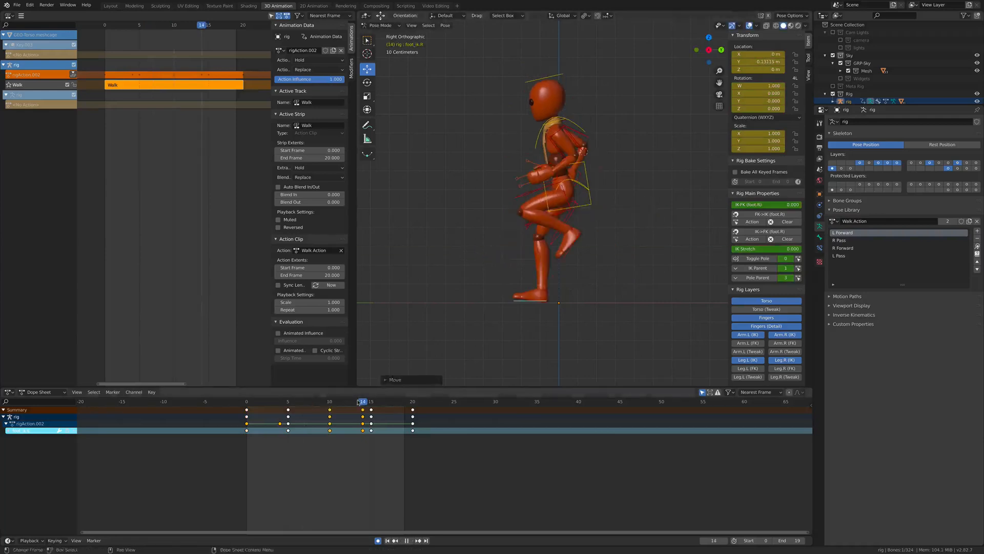
Step: At frame 20, adjust the left foot IK control's forward placement and return to frame 0
{"action": "left_click_drag", "start_coordinate": [272, 404], "coordinate": [412, 407]}
{"action": "left_click", "coordinate": [496, 259]}
{"action": "left_click_drag", "start_coordinate": [521, 252], "coordinate": [536, 252]}
{"action": "left_click_drag", "start_coordinate": [413, 403], "coordinate": [247, 403]}
Step: Try renaming the rig's active action to Run
{"action": "double_click", "coordinate": [302, 50]}
{"action": "type", "text": "Run"}
{"action": "key", "text": "Return"}
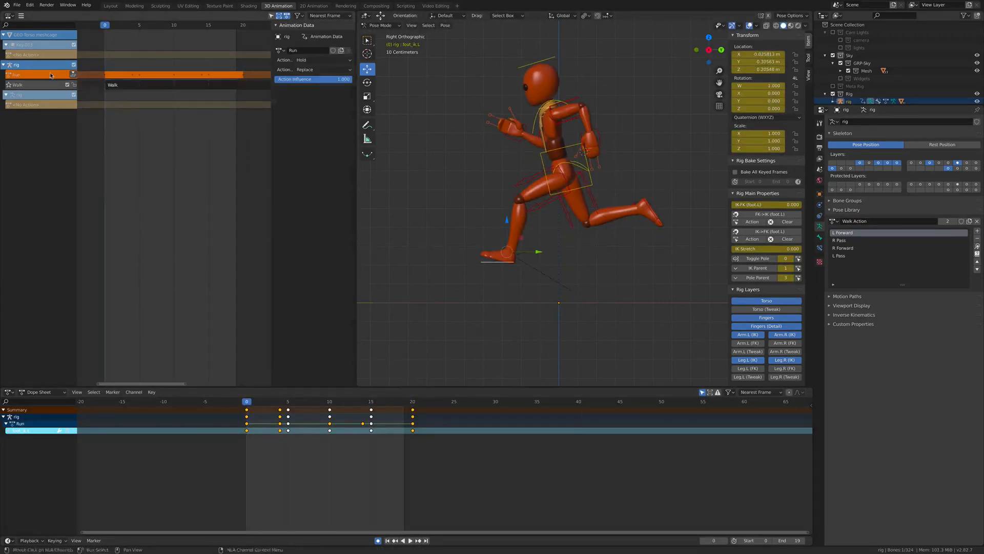
Step: Push the run action down into an NLA strip and name both its track and strip Run
{"action": "left_click", "coordinate": [74, 75]}
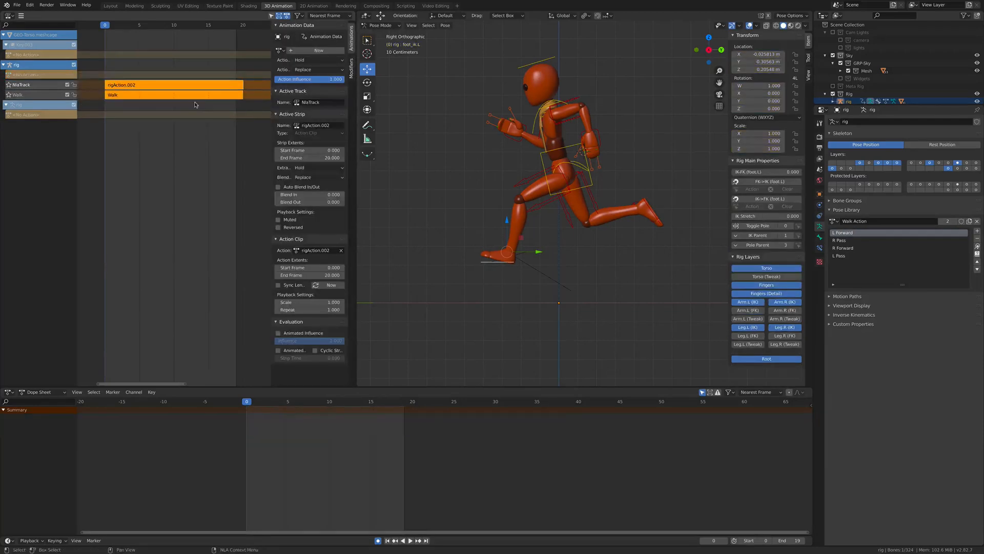
{"action": "left_click", "coordinate": [191, 85]}
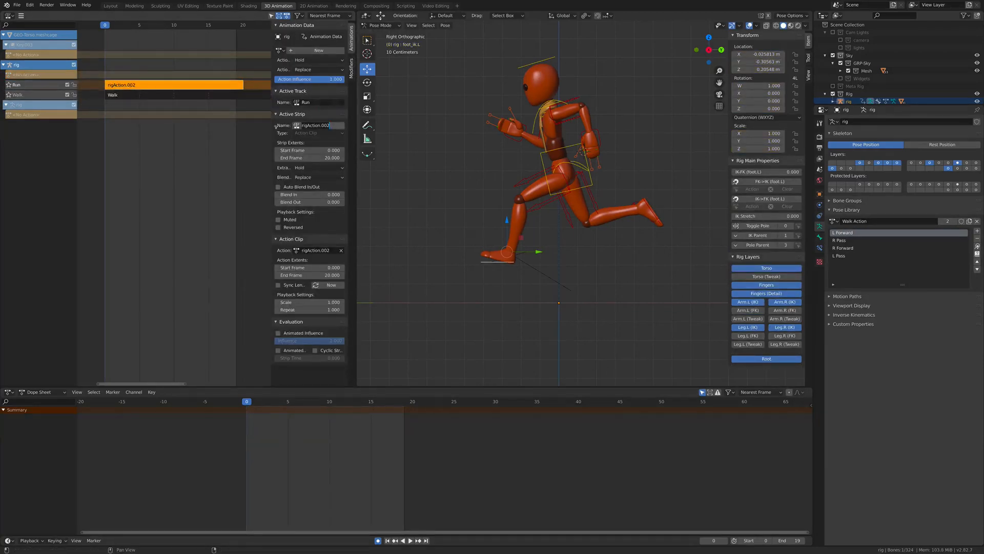
Step: Try a different action clip on the Run strip and set it back to rigAction.002
{"action": "left_click", "coordinate": [297, 251]}
{"action": "left_click", "coordinate": [306, 261]}
{"action": "left_click", "coordinate": [296, 250]}
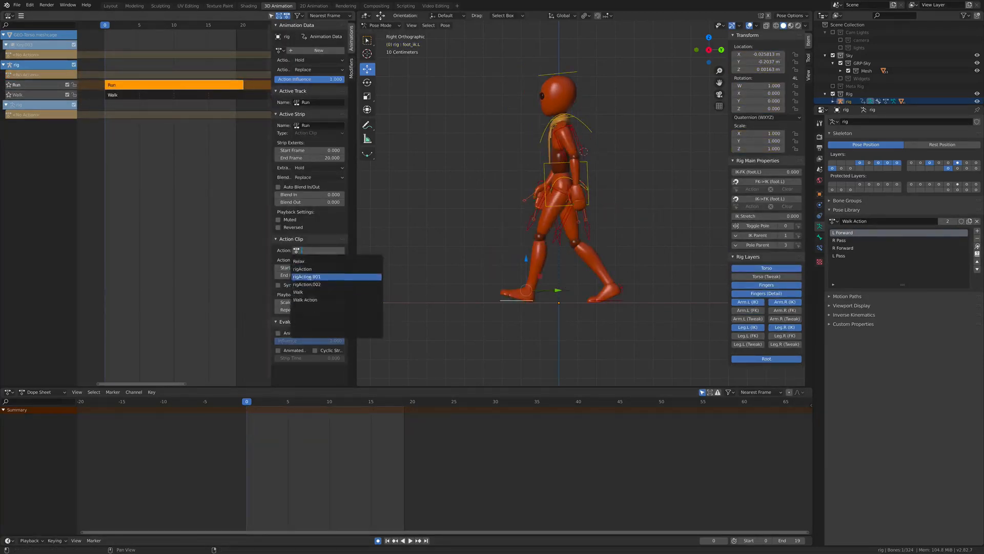
{"action": "left_click", "coordinate": [300, 284]}
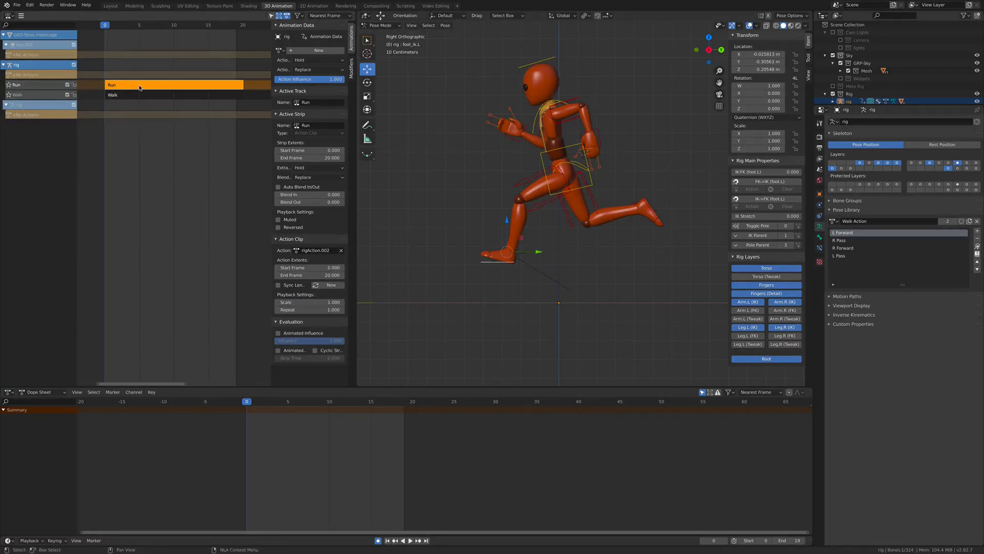
Step: Load rigAction.002 as the rig's pose library, sanitize it and rename it Run Action
{"action": "left_click", "coordinate": [833, 222]}
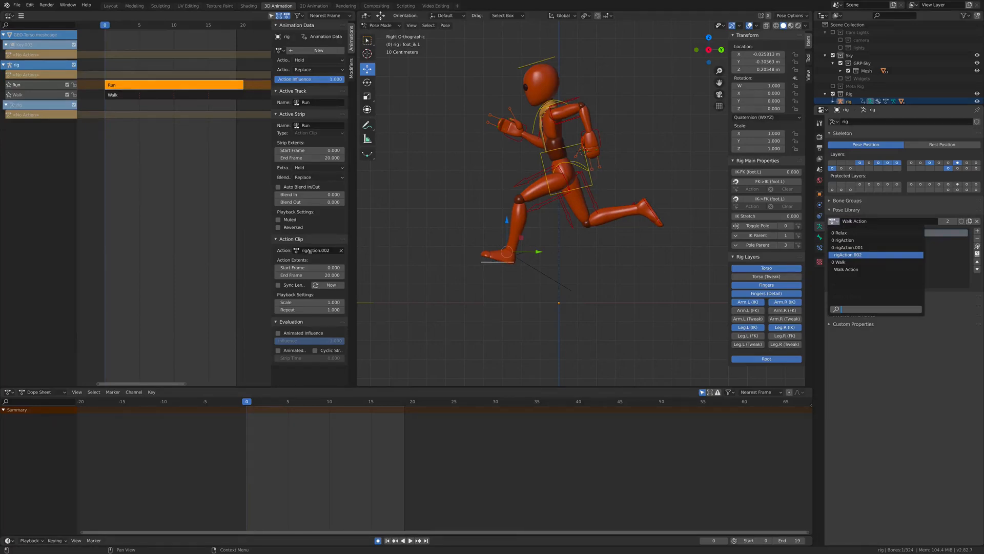
{"action": "left_click", "coordinate": [855, 255]}
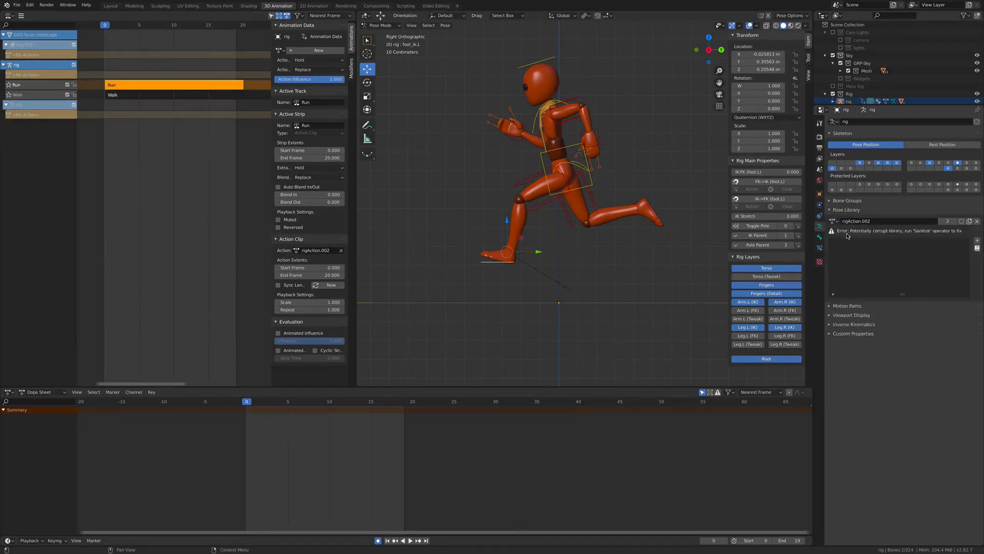
{"action": "left_click", "coordinate": [976, 248]}
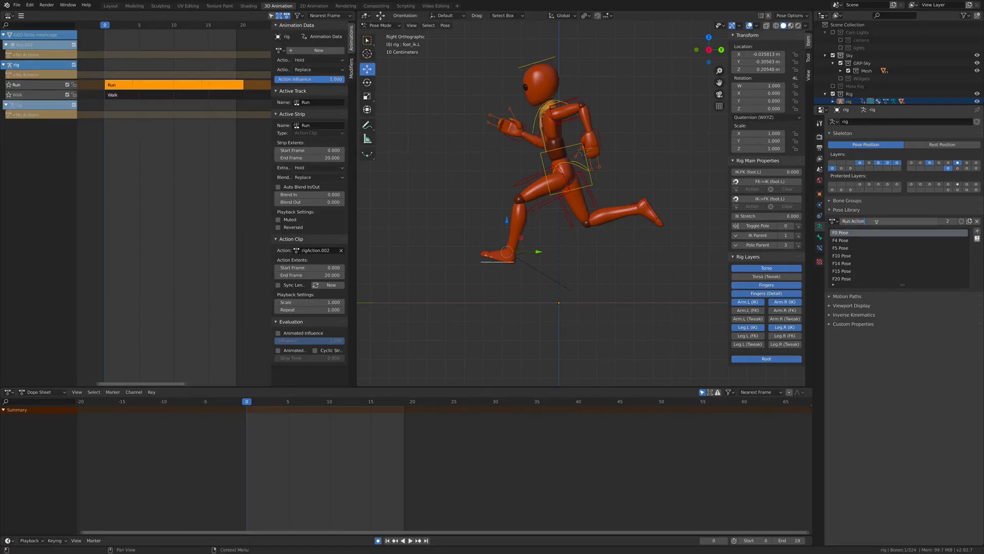
Step: Rename the first six library poses L Forward, L Pre Contact, R Pass, R Forward, R Pre Contact and L Pass
{"action": "left_click", "coordinate": [846, 233]}
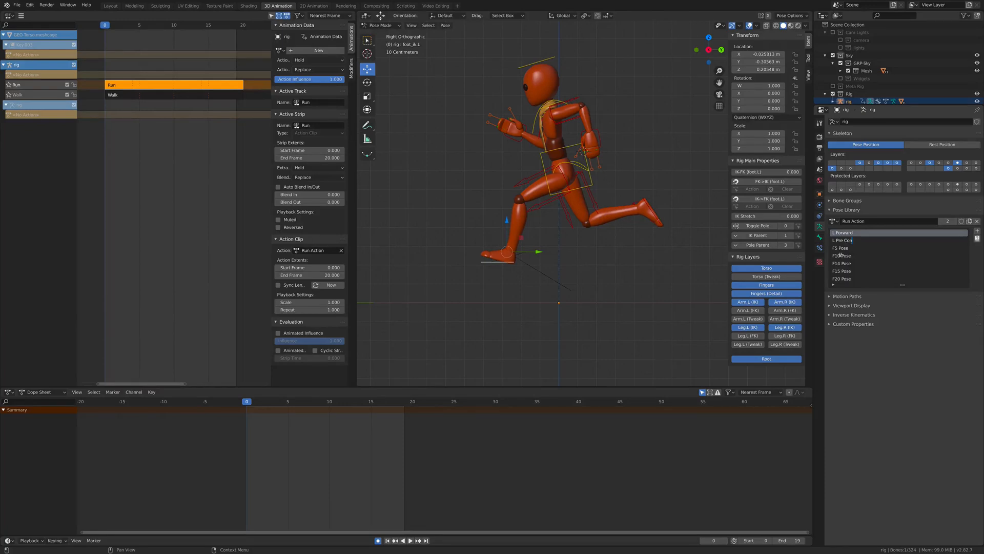
{"action": "type", "text": "tac"}
{"action": "type", "text": "L"}
{"action": "type", "text": "R"}
{"action": "type", "text": "R F"}
{"action": "type", "text": "orward"}
{"action": "key", "text": "Tab"}
{"action": "type", "text": "R Pre Conta"}
{"action": "key", "text": "Tab"}
{"action": "type", "text": "L Pass"}
Step: Delete the F20 Pose from the Run Action library and open the list of available pose libraries
{"action": "left_click", "coordinate": [845, 280]}
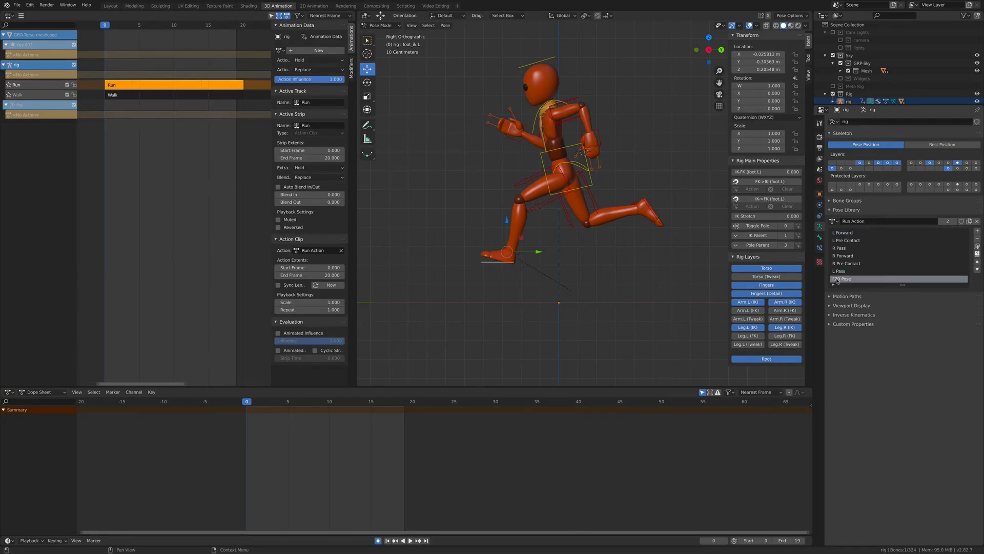
{"action": "left_click", "coordinate": [977, 239]}
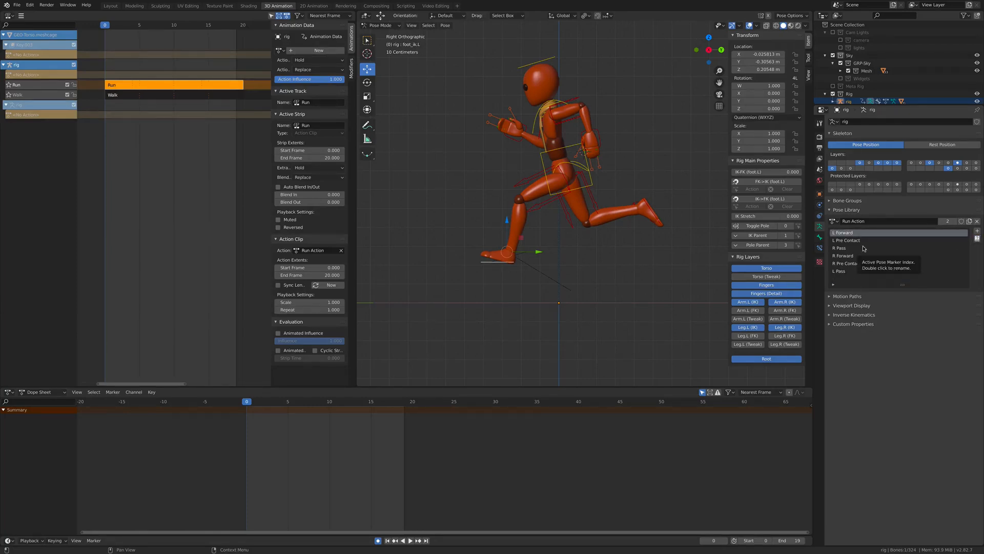
{"action": "left_click", "coordinate": [832, 221]}
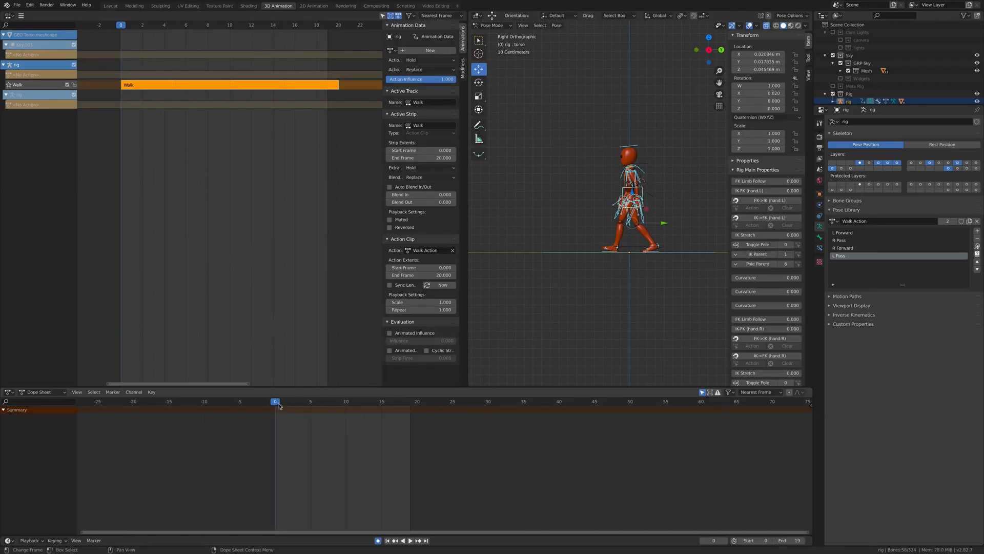
Step: At frame 0, clear the rotation, location and scale of all rig controls
{"action": "key", "text": "space"}
{"action": "key", "text": "space"}
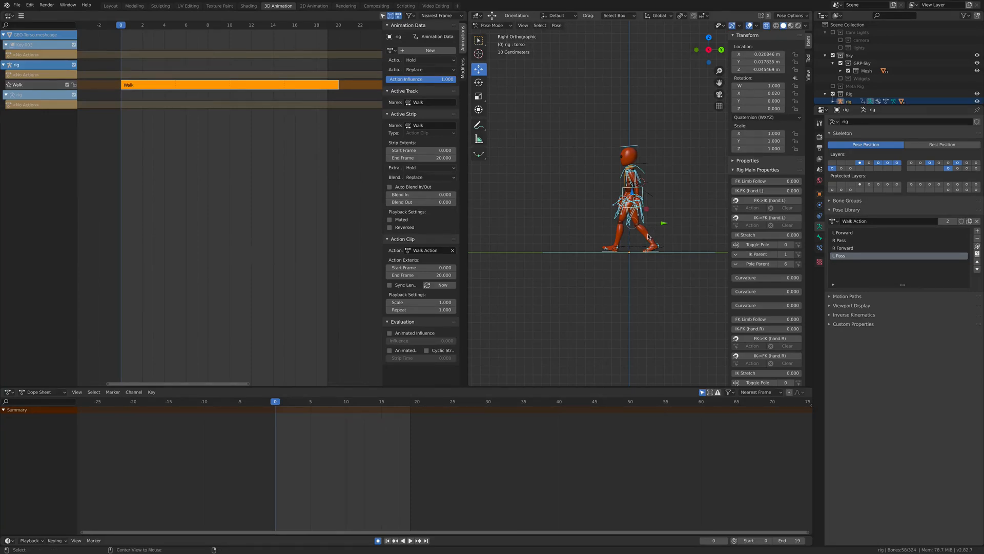
{"action": "key", "text": "alt+r"}
{"action": "key", "text": "alt+g"}
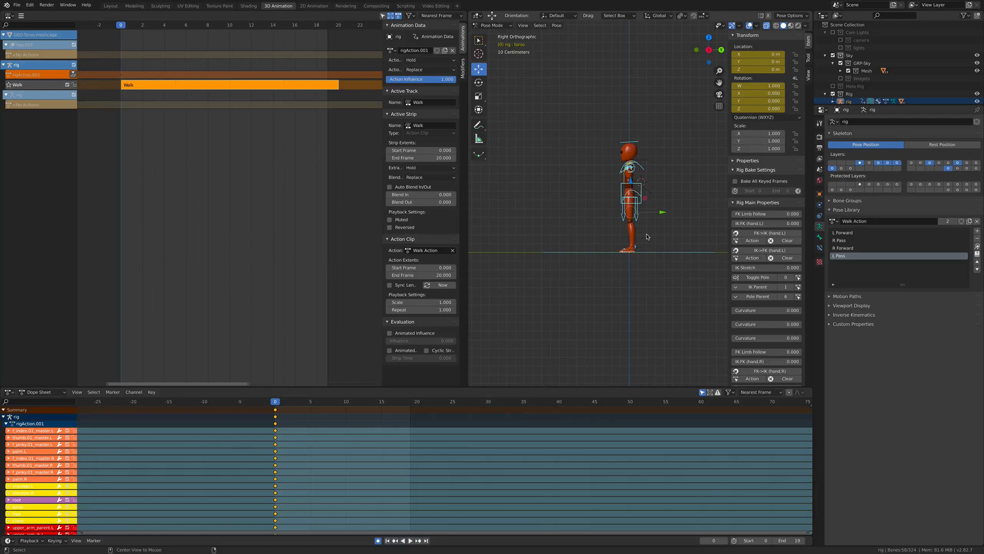
{"action": "key", "text": "alt+s"}
Step: In front view, lower the left hand IK control beside the hip and rotate it about 92° to point the hand down
{"action": "middle_click_drag", "start_coordinate": [647, 237], "coordinate": [615, 185]}
{"action": "right_click", "coordinate": [620, 192]}
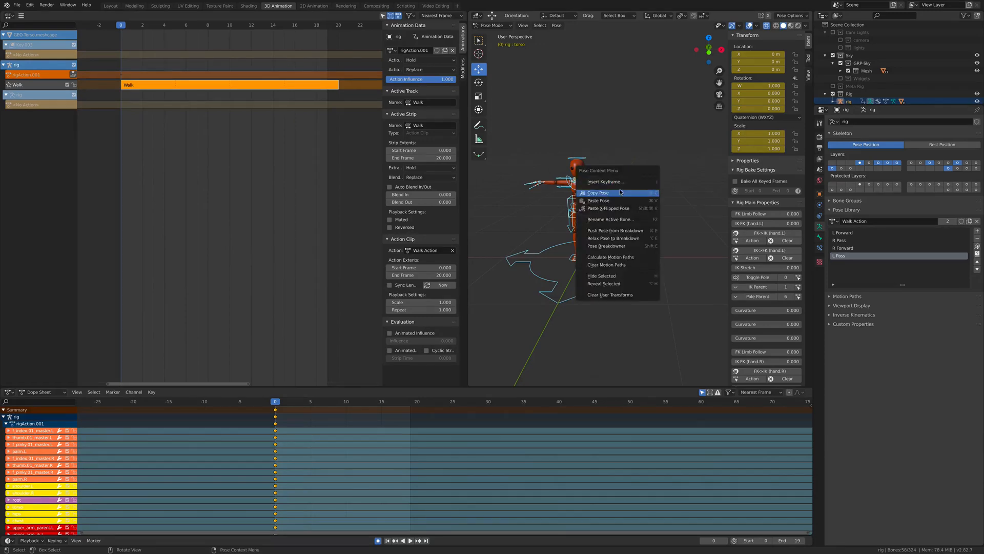
{"action": "left_click", "coordinate": [620, 192]}
{"action": "left_click", "coordinate": [614, 183]}
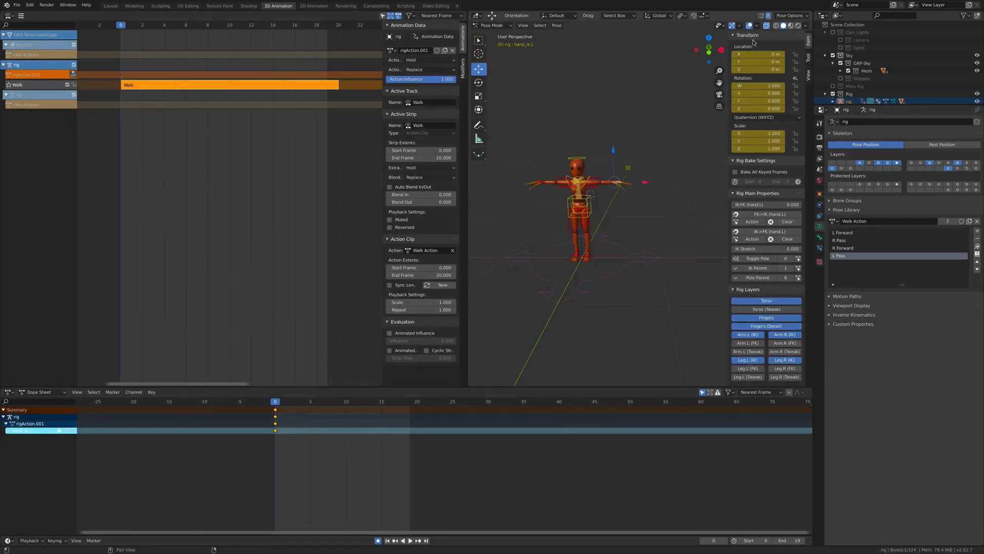
{"action": "key", "text": "KP_1"}
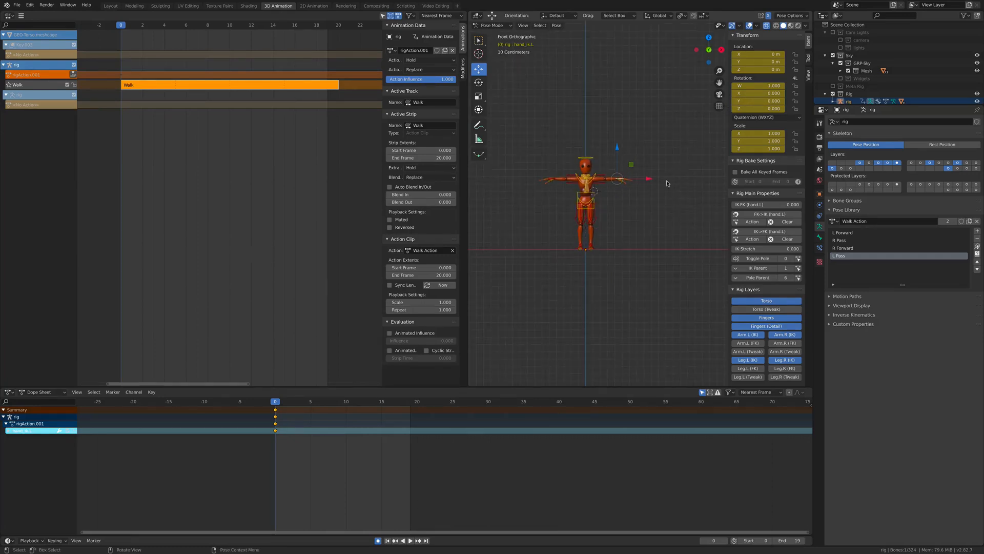
{"action": "key", "text": "g"}
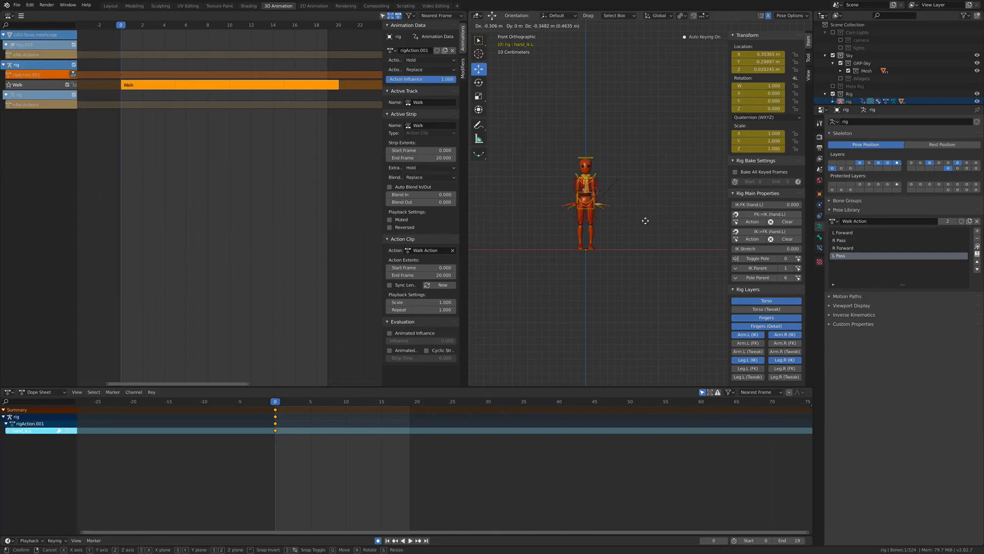
{"action": "left_click", "coordinate": [621, 213]}
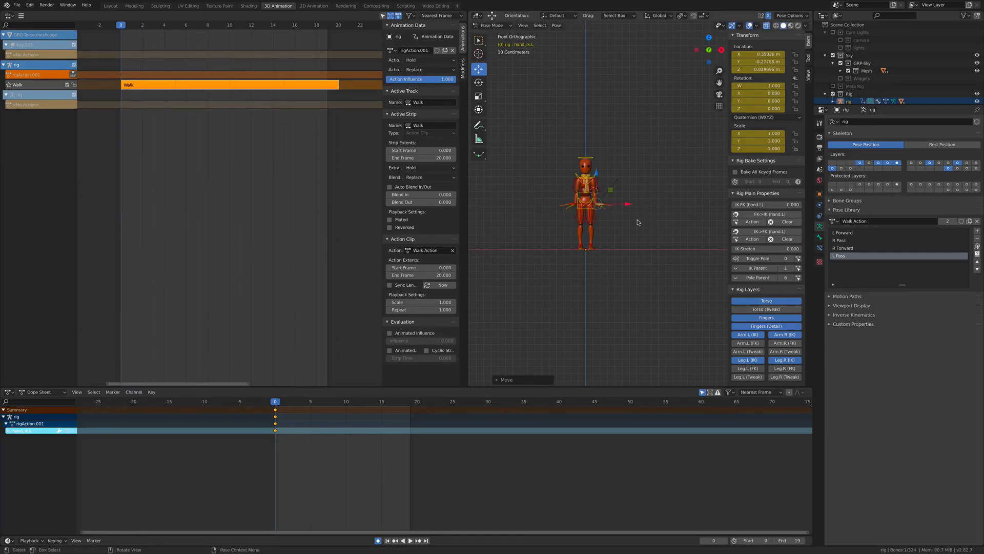
{"action": "key", "text": "r"}
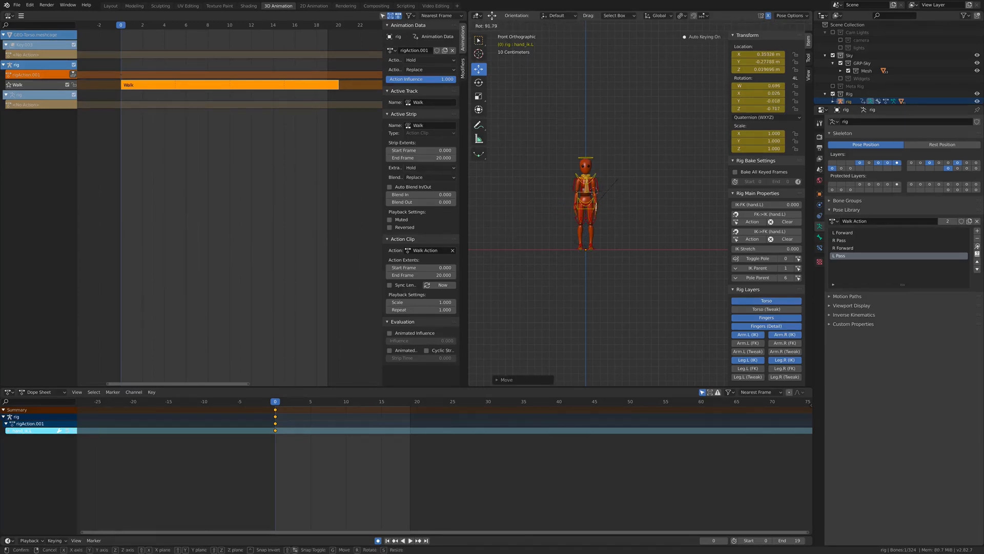
{"action": "left_click", "coordinate": [617, 179]}
Step: Rotate the left upper arm IK control about 47° around the global X axis
{"action": "right_click", "coordinate": [596, 183]}
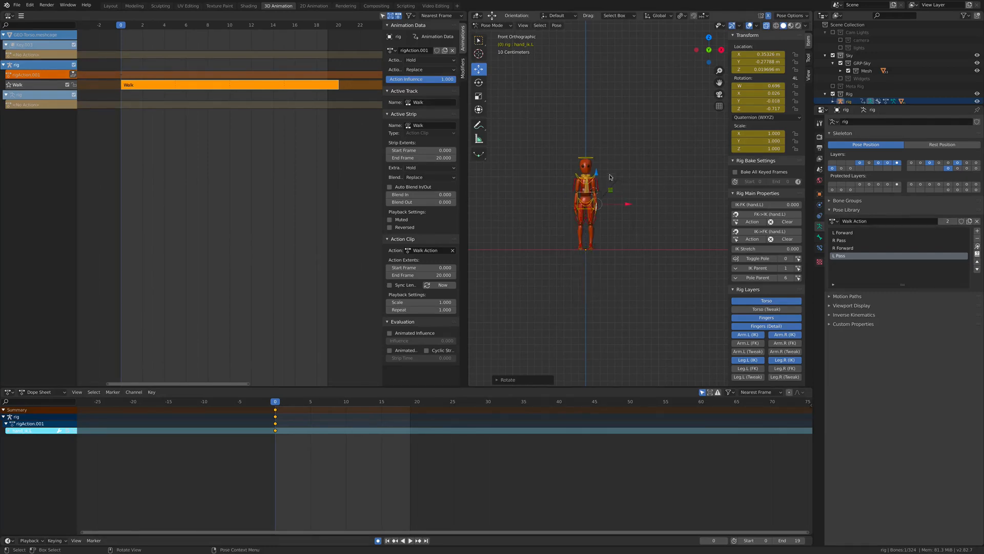
{"action": "left_click", "coordinate": [596, 184]}
{"action": "middle_click_drag", "start_coordinate": [647, 200], "coordinate": [633, 215]}
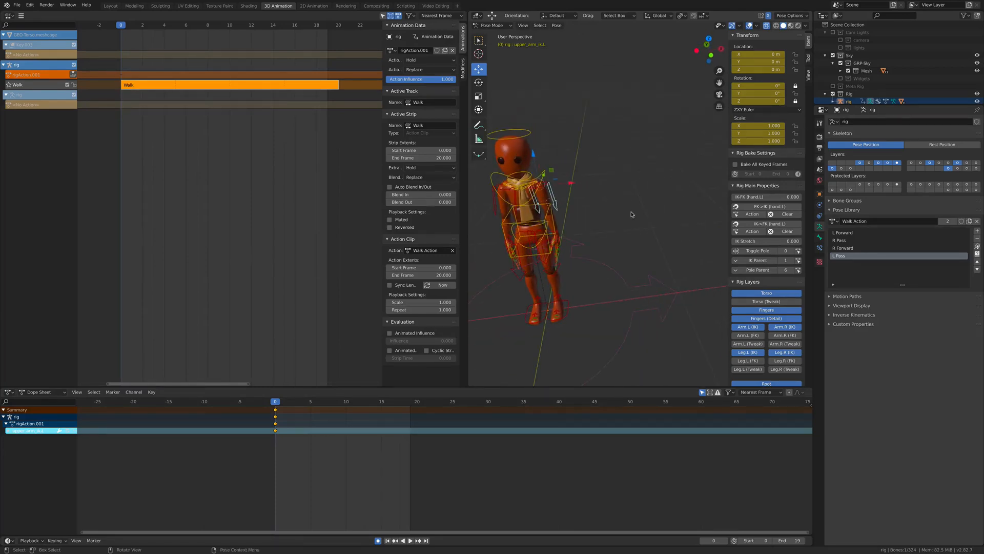
{"action": "key", "text": "r"}
{"action": "key", "text": "x"}
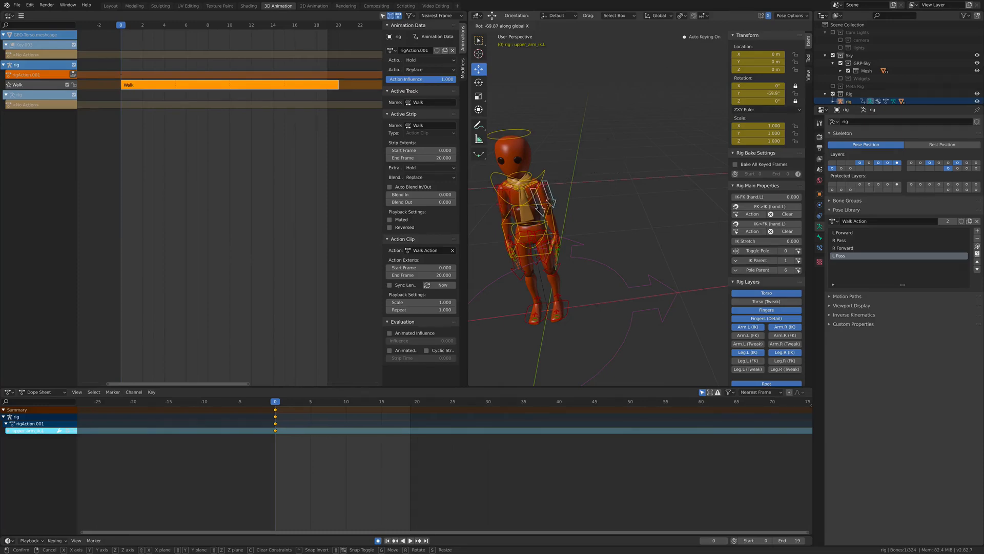
{"action": "left_click", "coordinate": [594, 153]}
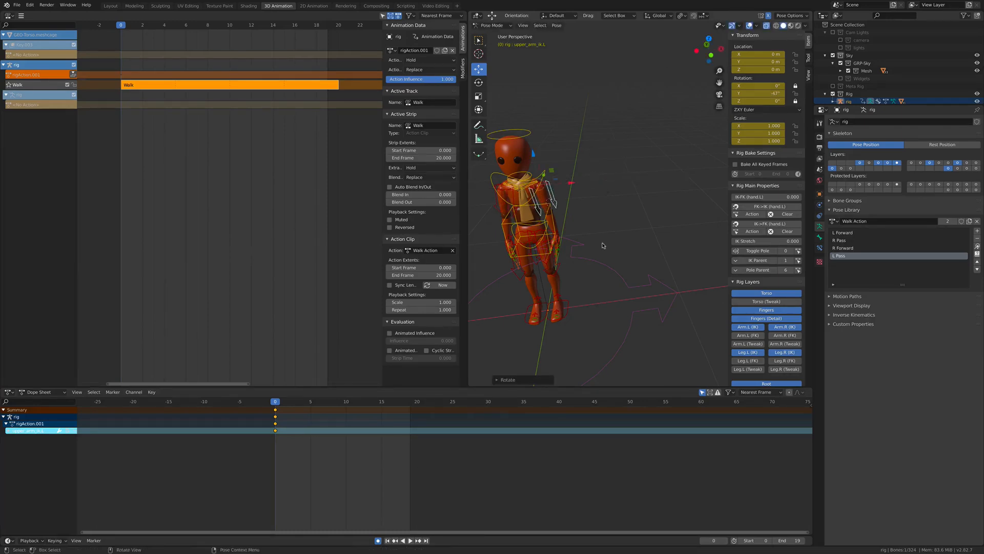
Step: In side view, raise the left hand IK control slightly beside the hip and inspect the arm from other angles
{"action": "middle_click_drag", "start_coordinate": [604, 243], "coordinate": [574, 214]}
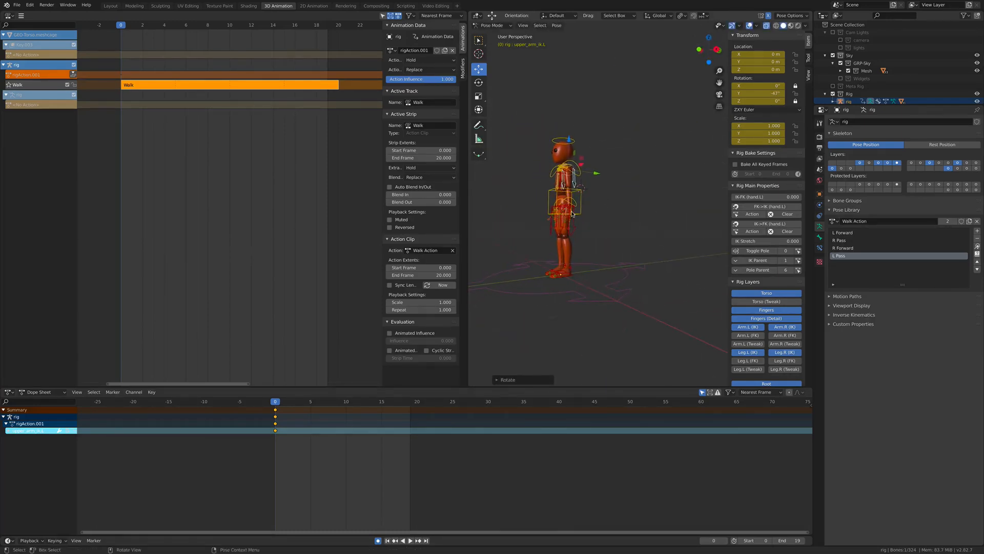
{"action": "right_click", "coordinate": [574, 212]}
{"action": "left_click", "coordinate": [574, 211]}
{"action": "key", "text": "KP_3"}
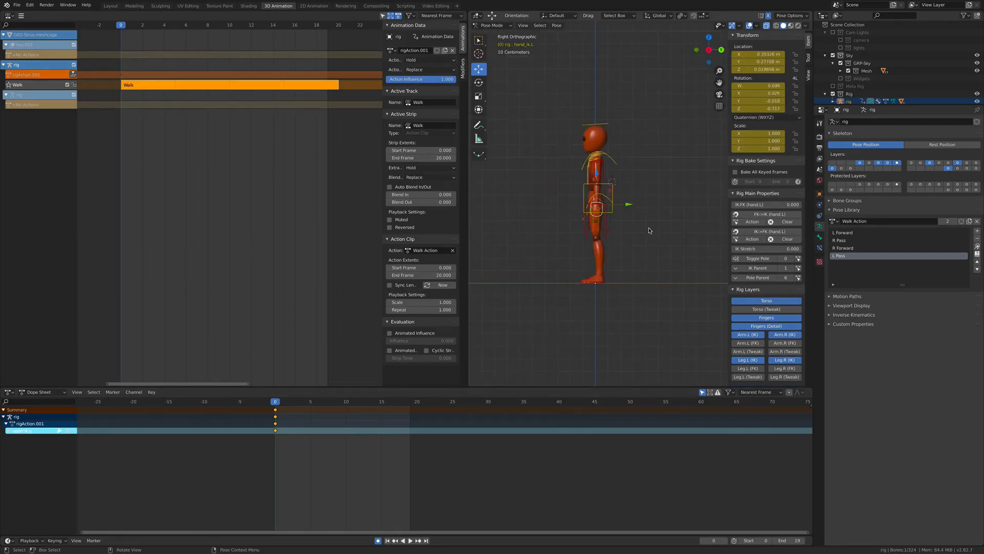
{"action": "scroll", "coordinate": [628, 243], "scroll_direction": "up", "scroll_amount": 5}
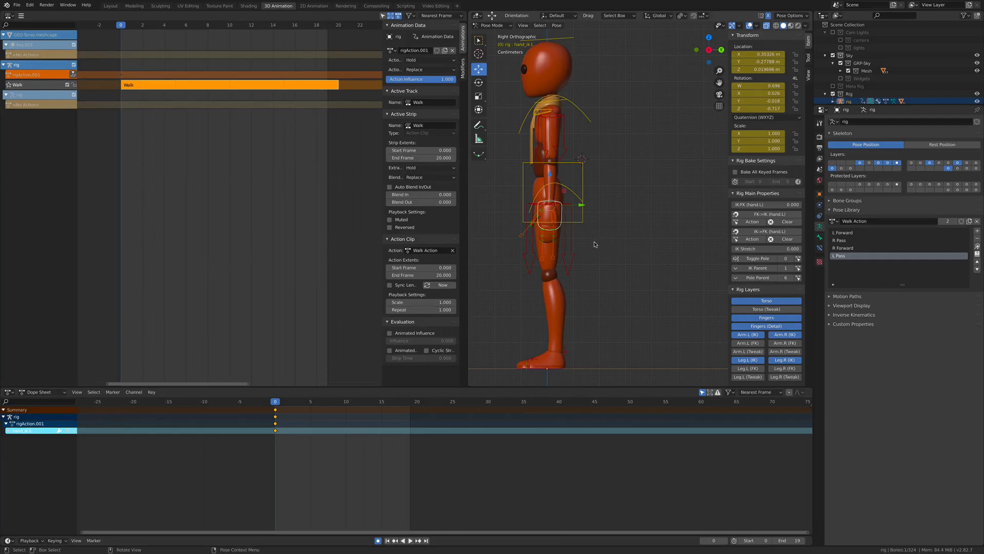
{"action": "key", "text": "g"}
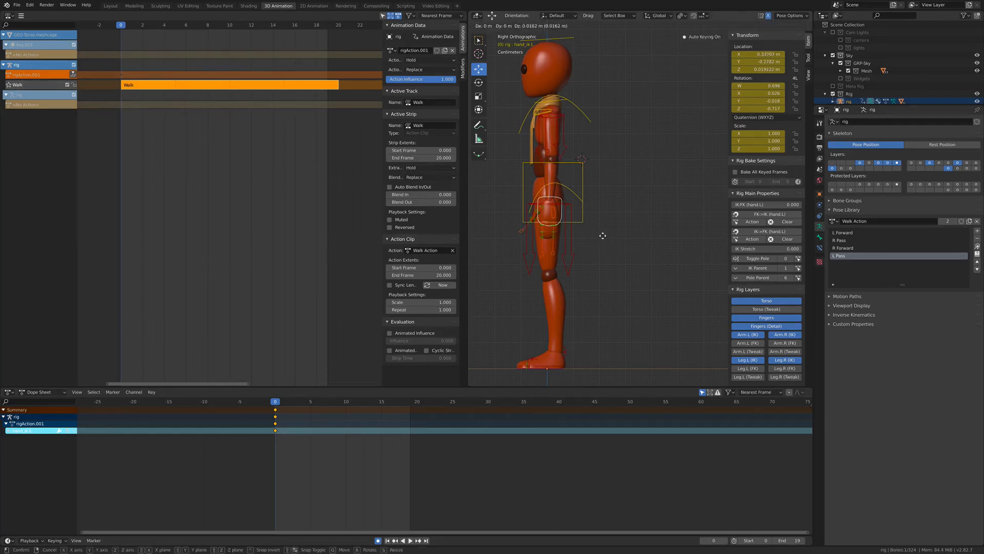
{"action": "left_click", "coordinate": [602, 236]}
{"action": "middle_click_drag", "start_coordinate": [602, 235], "coordinate": [644, 248]}
{"action": "middle_click_drag", "start_coordinate": [563, 241], "coordinate": [590, 287]}
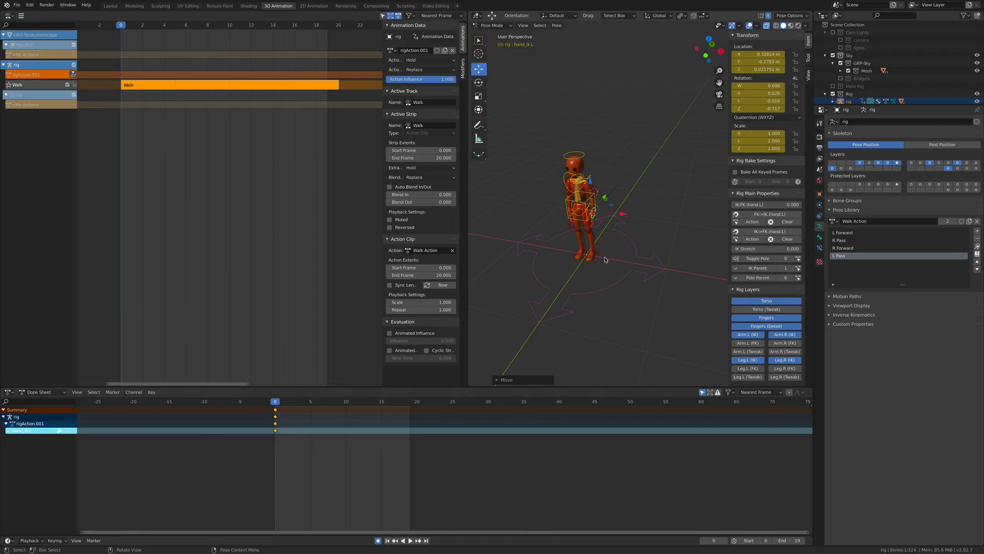
Step: Select all rig controls, play and scrub the animation, and examine both arms in the resting pose
{"action": "key", "text": "a"}
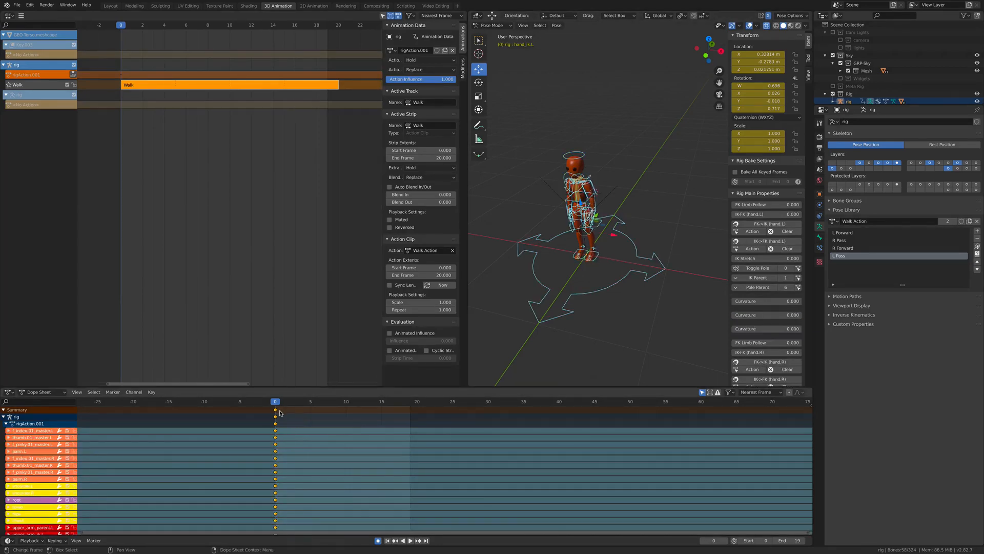
{"action": "key", "text": "space"}
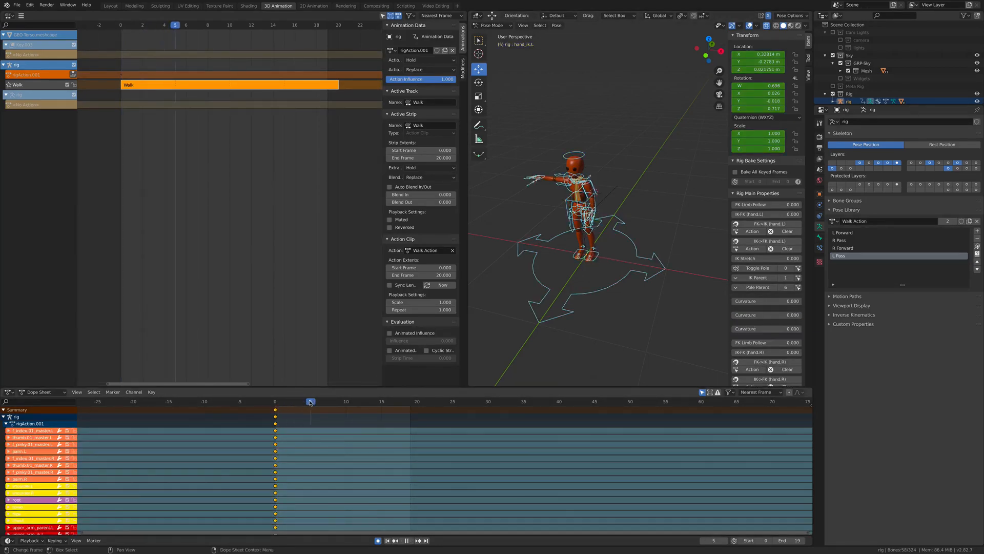
{"action": "left_click_drag", "start_coordinate": [310, 403], "coordinate": [424, 408]}
{"action": "key", "text": "Escape"}
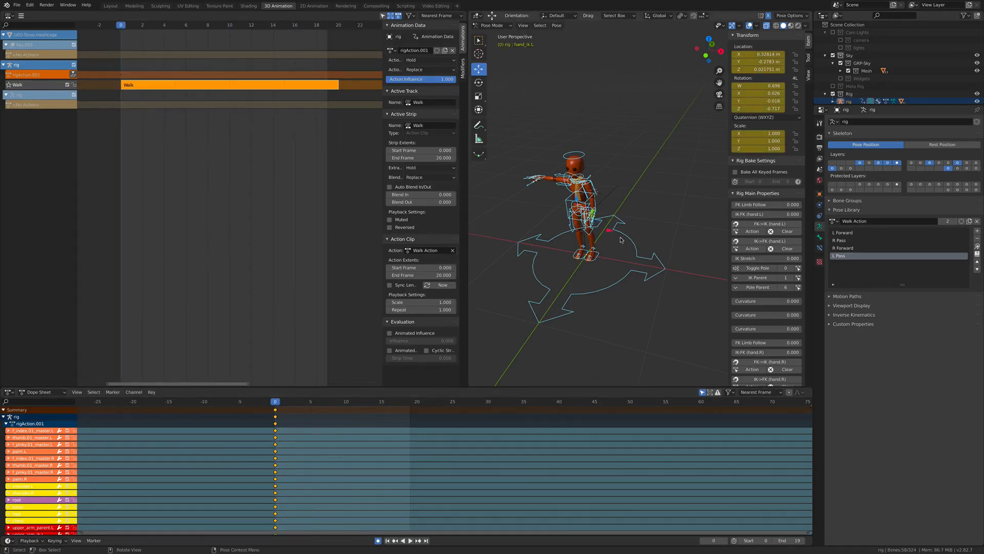
{"action": "scroll", "coordinate": [648, 229], "scroll_direction": "up", "scroll_amount": 4}
{"action": "middle_click_drag", "start_coordinate": [615, 226], "coordinate": [647, 221]}
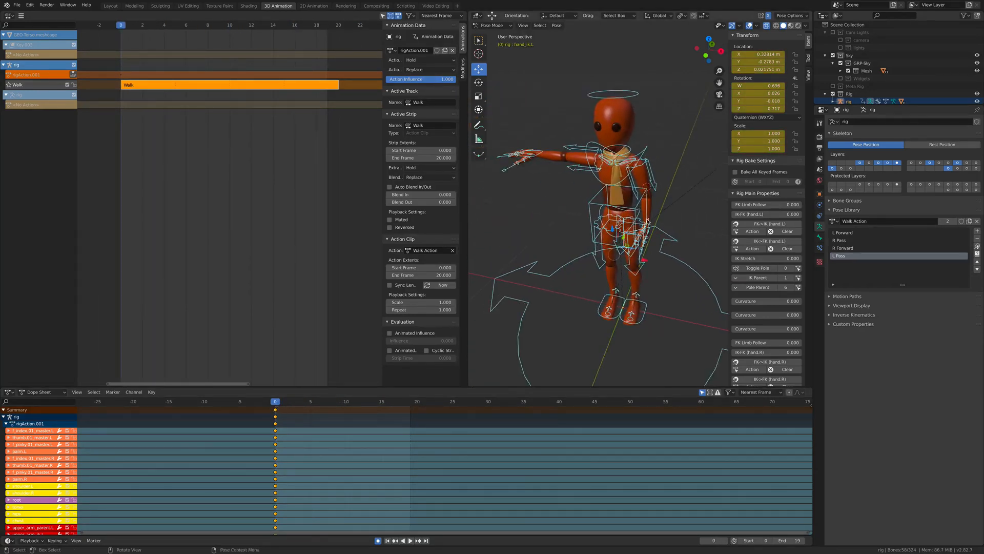
Step: Select the right hand IK control in front view and turn off X-axis mirroring for posing
{"action": "left_click", "coordinate": [648, 222]}
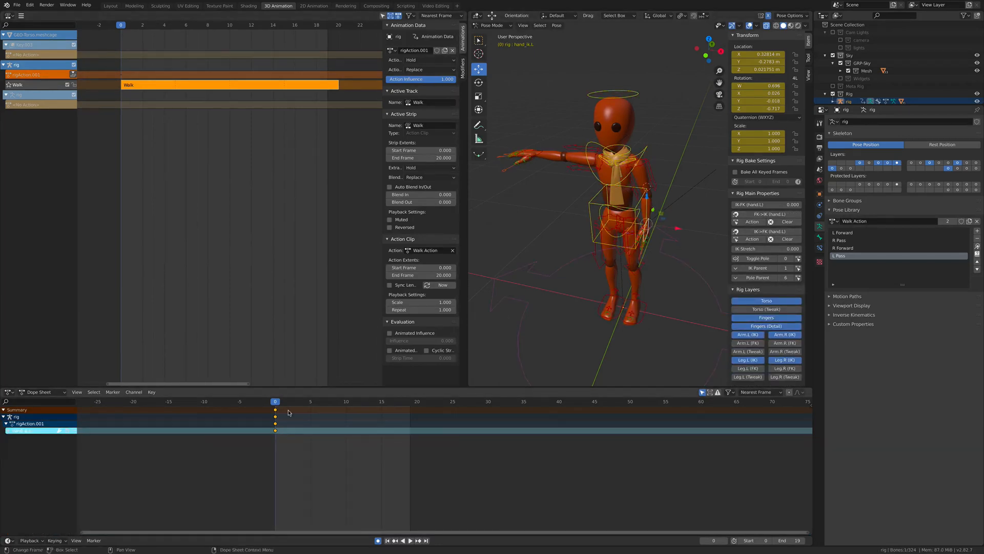
{"action": "left_click", "coordinate": [536, 154]}
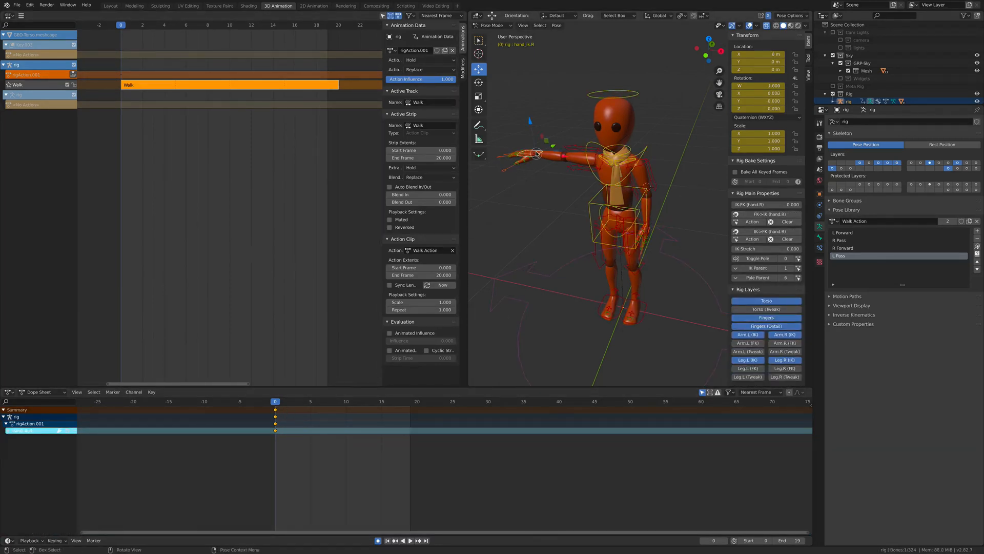
{"action": "middle_click_drag", "start_coordinate": [572, 229], "coordinate": [579, 205]}
{"action": "key", "text": "KP_1"}
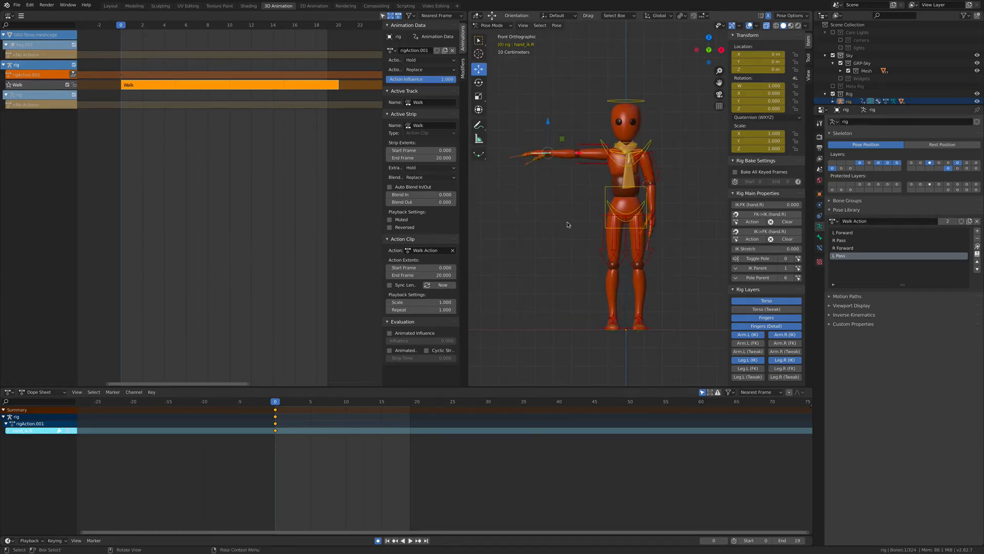
{"action": "key", "text": "g"}
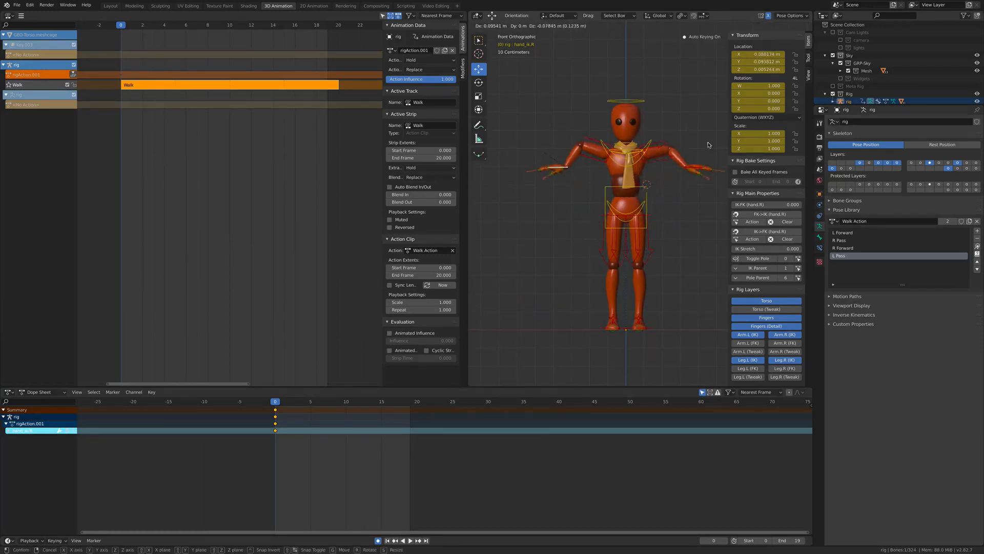
{"action": "right_click", "coordinate": [708, 145]}
{"action": "left_click", "coordinate": [767, 16]}
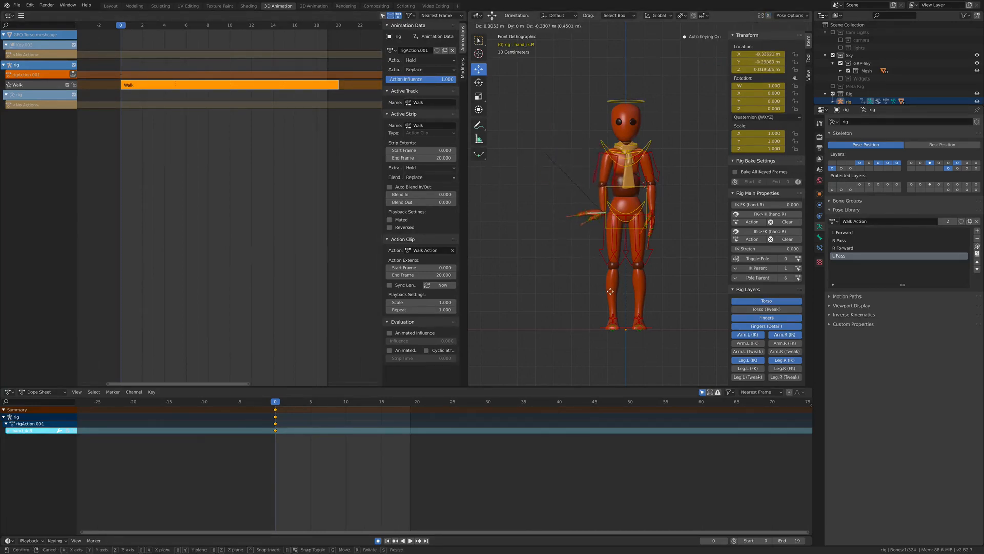
Step: Lower the right hand IK control beside the hip, rotate the hand to point down, nudge it along X, and play the animation
{"action": "left_click", "coordinate": [610, 291]}
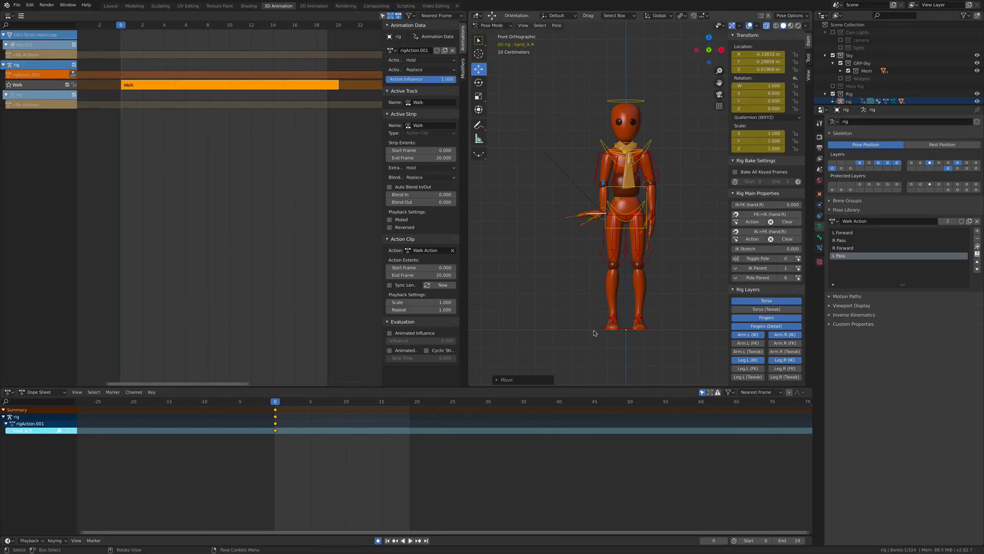
{"action": "key", "text": "r"}
{"action": "left_click", "coordinate": [642, 218]}
{"action": "key", "text": "g"}
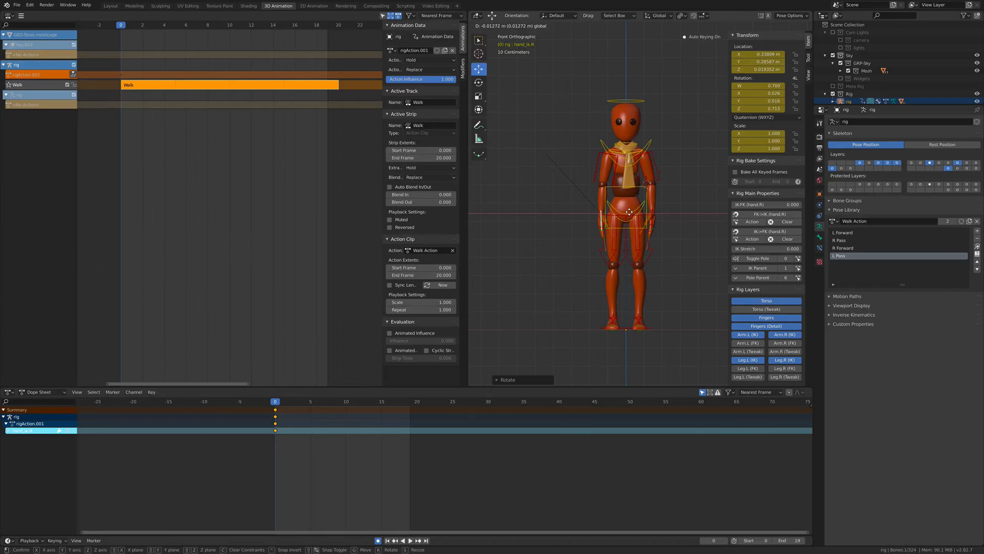
{"action": "left_click", "coordinate": [628, 211]}
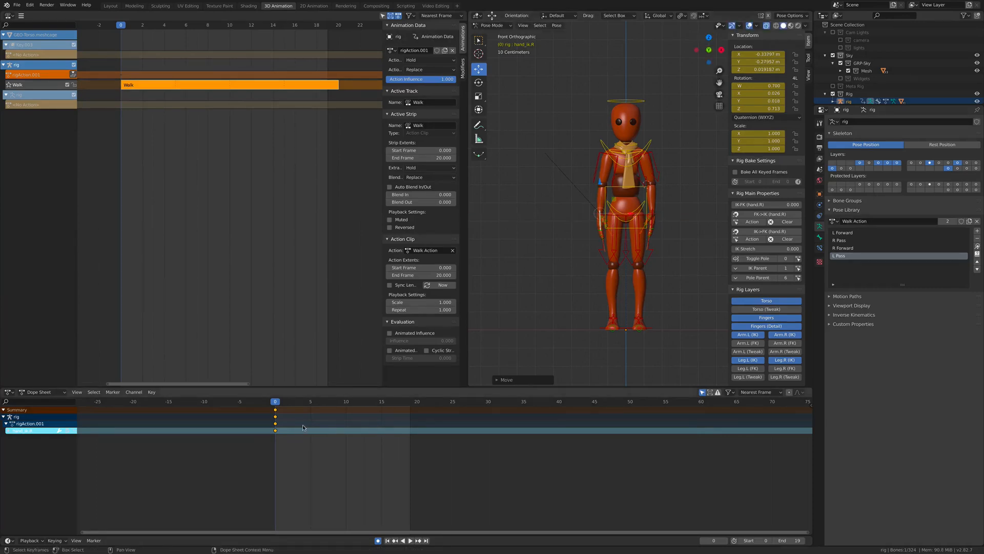
{"action": "key", "text": "space"}
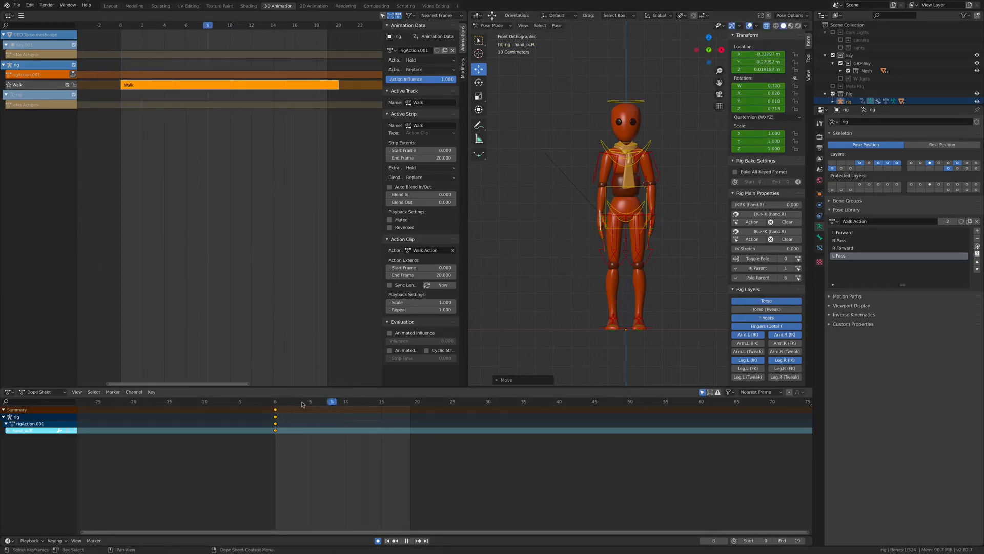
{"action": "key", "text": "space"}
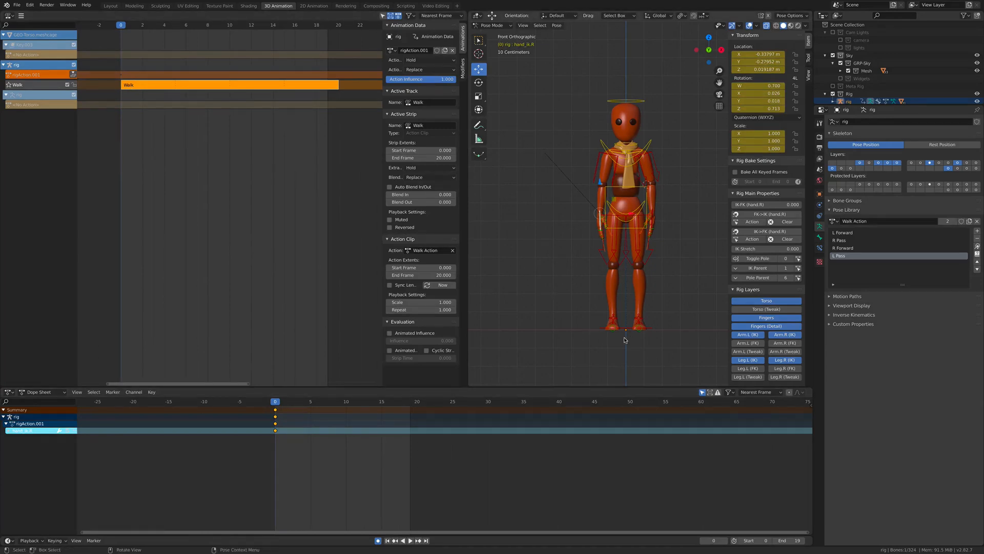
Step: At frame 5, select all rig controls and apply the R Pass pose from the pose library
{"action": "left_click_drag", "start_coordinate": [291, 402], "coordinate": [310, 401]}
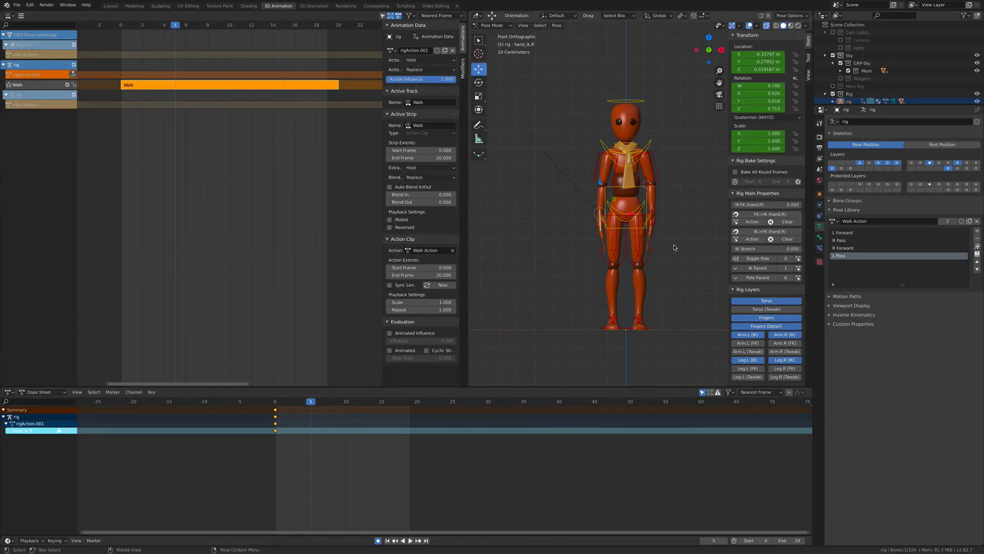
{"action": "left_click", "coordinate": [844, 233]}
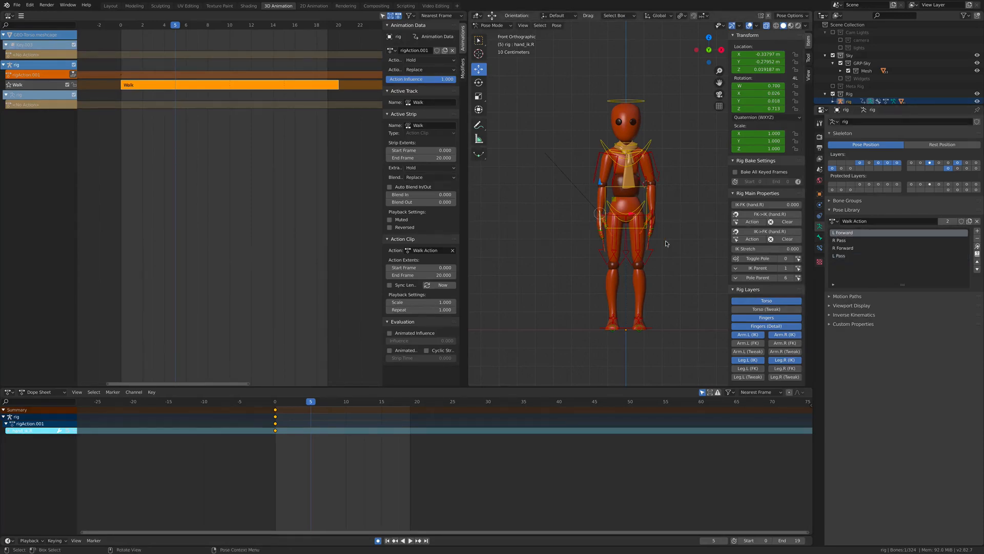
{"action": "middle_click_drag", "start_coordinate": [690, 245], "coordinate": [592, 221]}
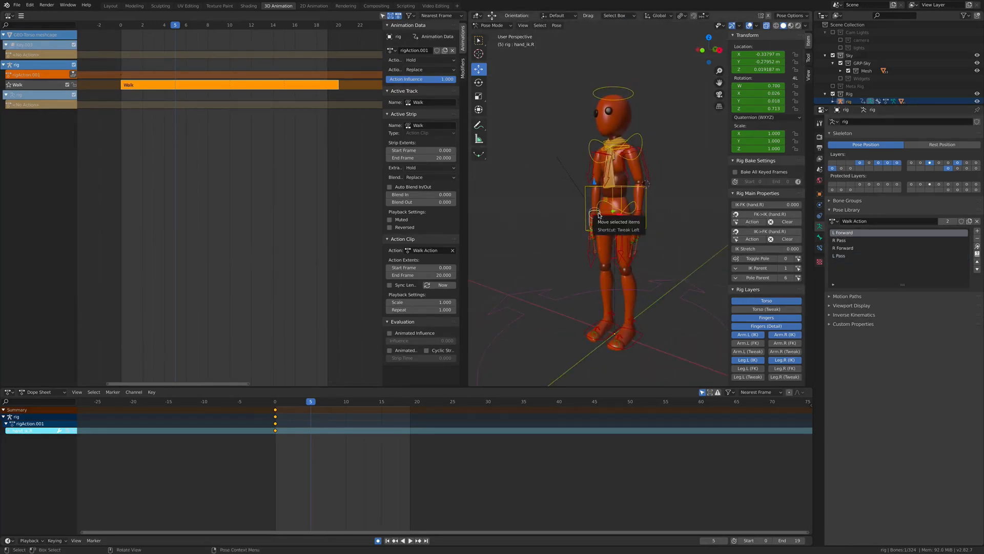
{"action": "key", "text": "a"}
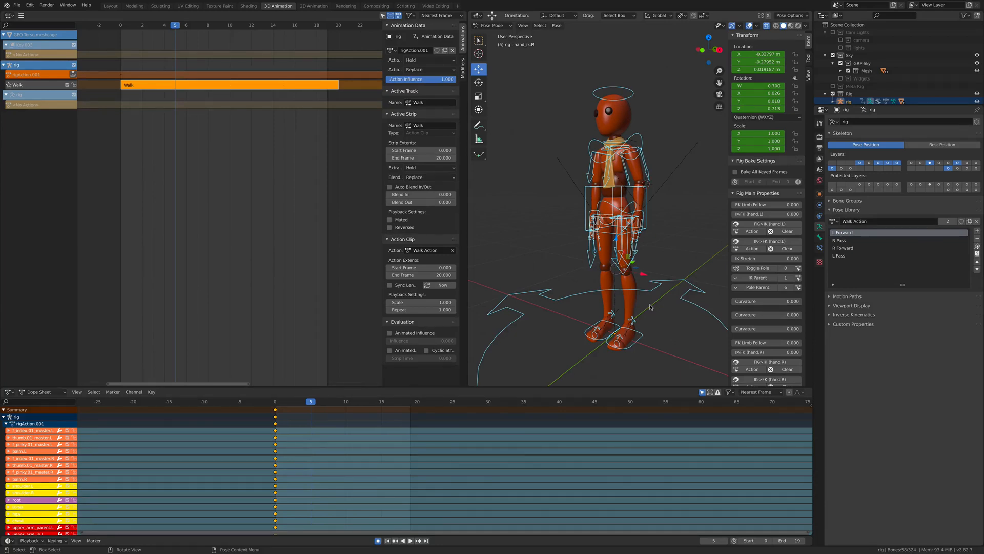
{"action": "left_click", "coordinate": [839, 241]}
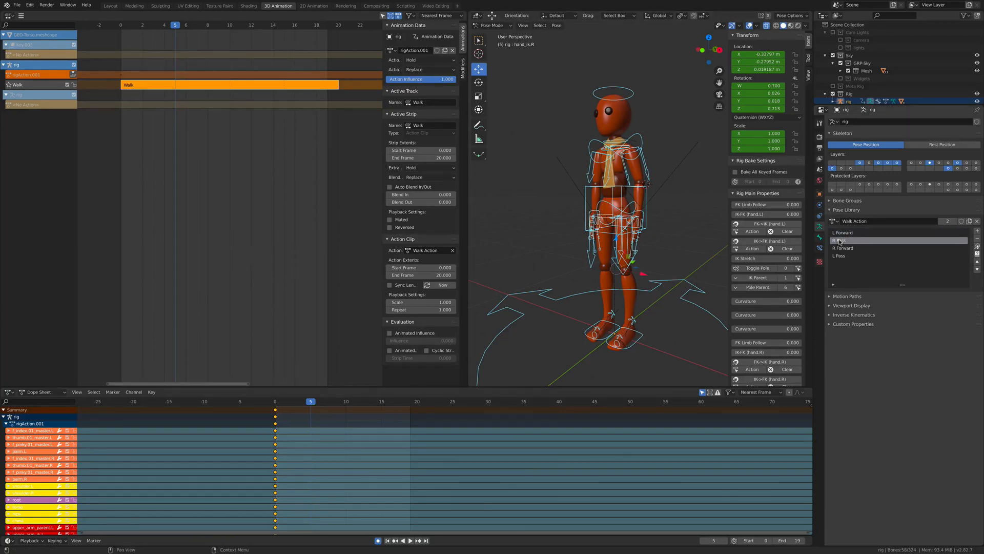
{"action": "left_click", "coordinate": [977, 247]}
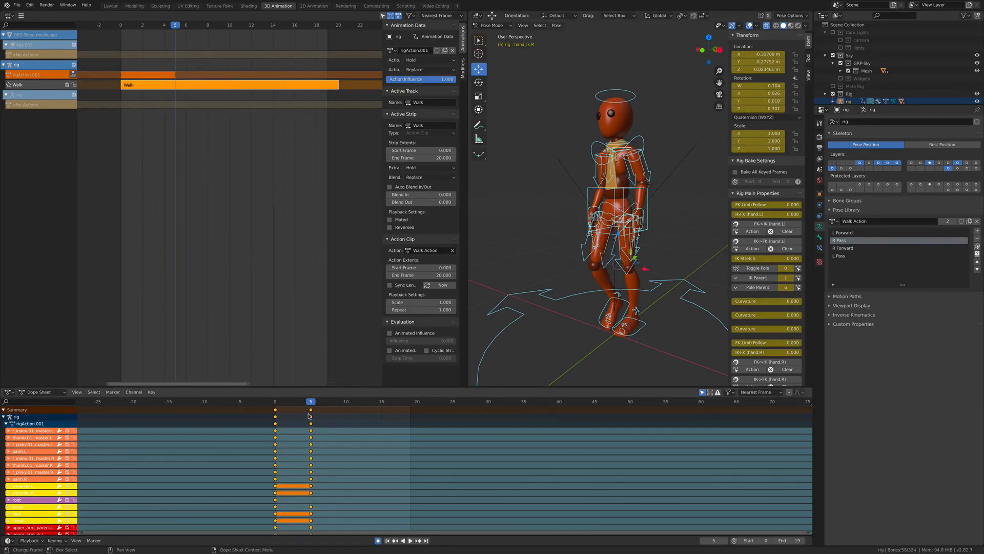
Step: At frame 10, apply the R Forward library pose to all rig controls and scrub through the transition from the standing pose
{"action": "middle_click_drag", "start_coordinate": [666, 332], "coordinate": [612, 323]}
{"action": "left_click", "coordinate": [344, 402]}
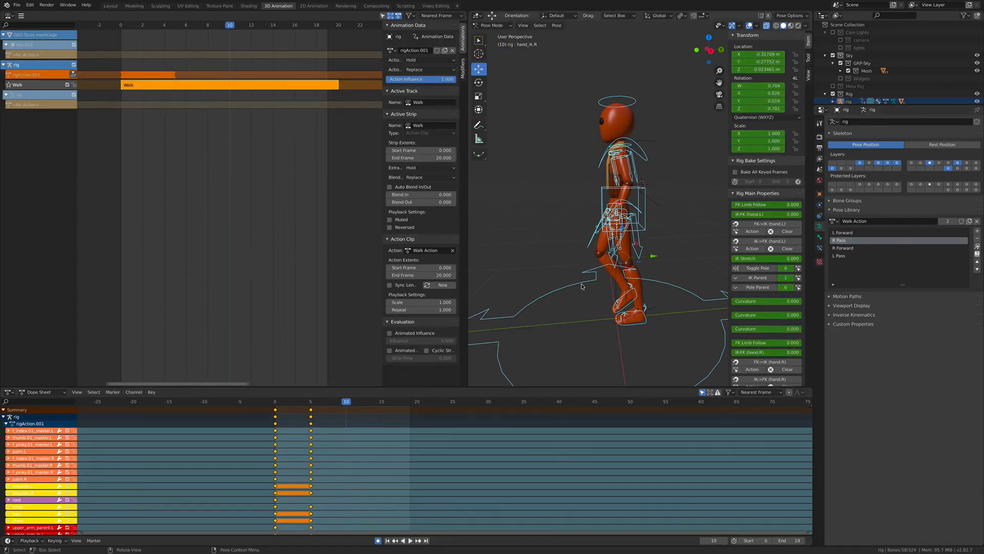
{"action": "middle_click_drag", "start_coordinate": [543, 284], "coordinate": [600, 285]}
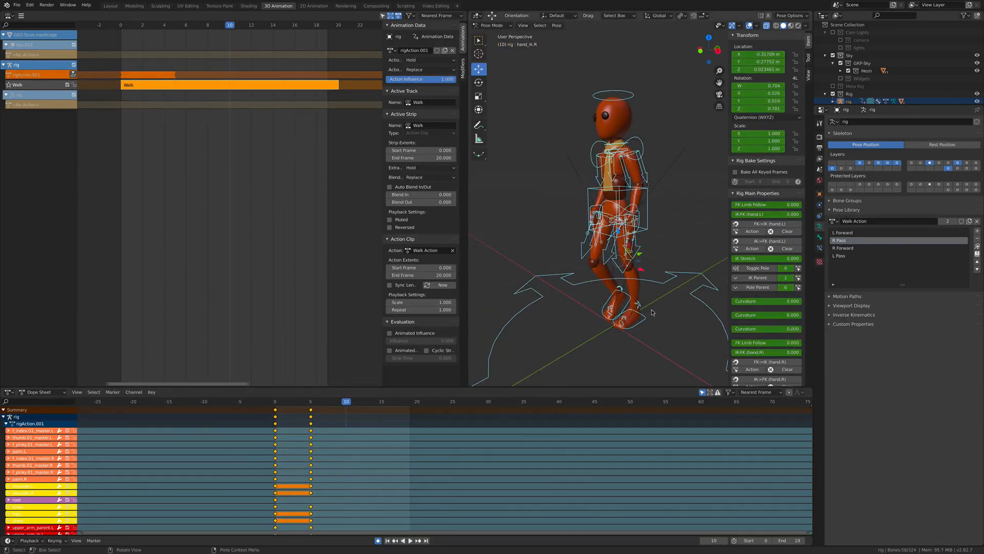
{"action": "left_click", "coordinate": [846, 248]}
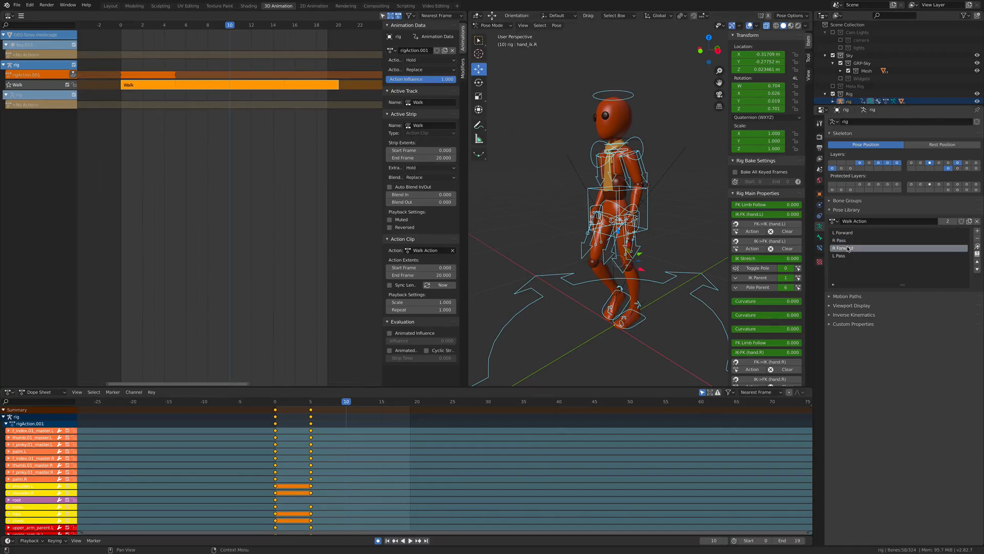
{"action": "left_click", "coordinate": [976, 245]}
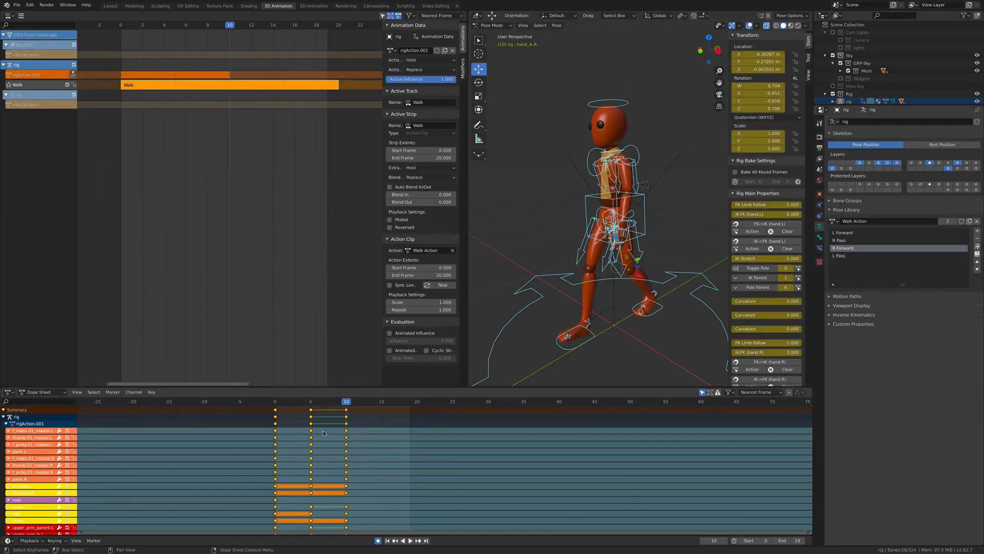
{"action": "left_click_drag", "start_coordinate": [344, 401], "coordinate": [280, 401]}
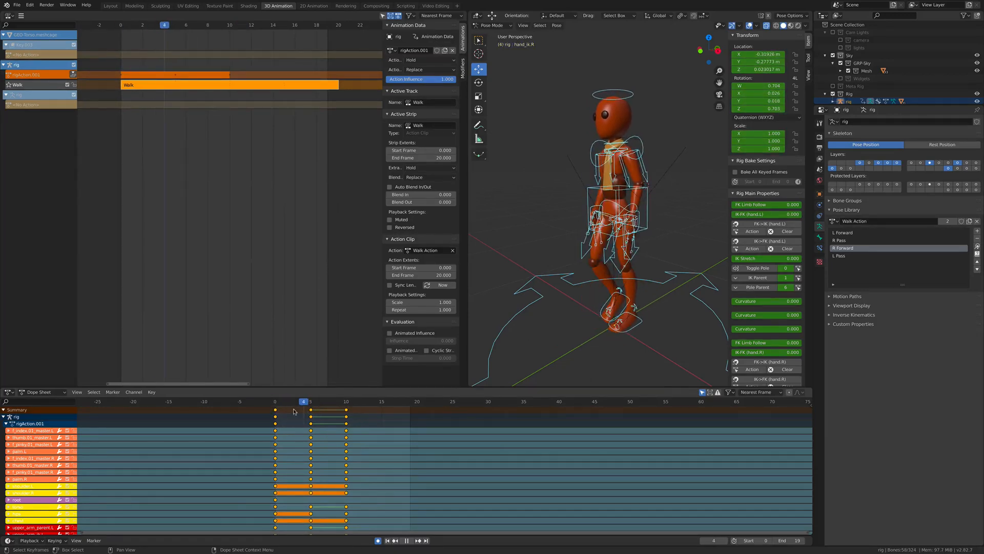
{"action": "left_click_drag", "start_coordinate": [266, 407], "coordinate": [346, 406]}
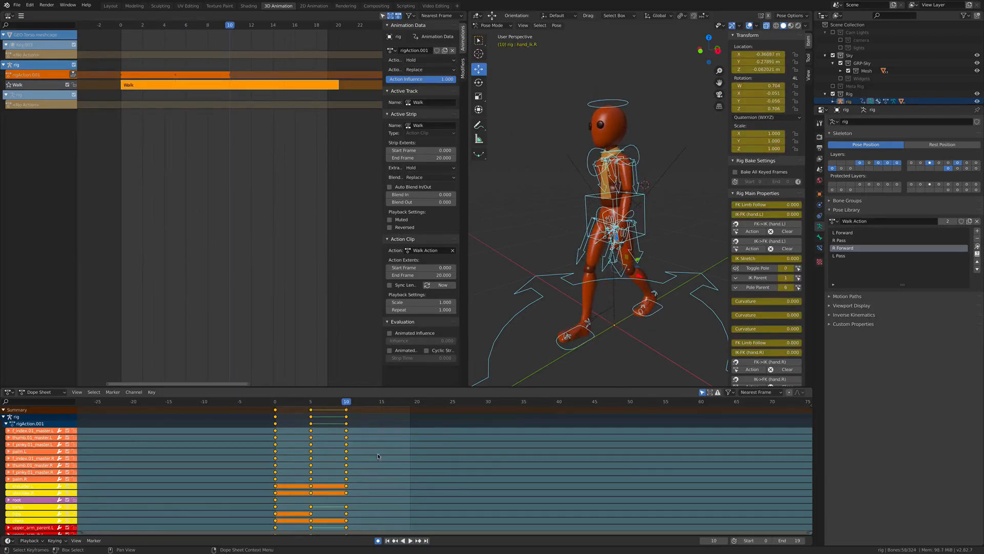